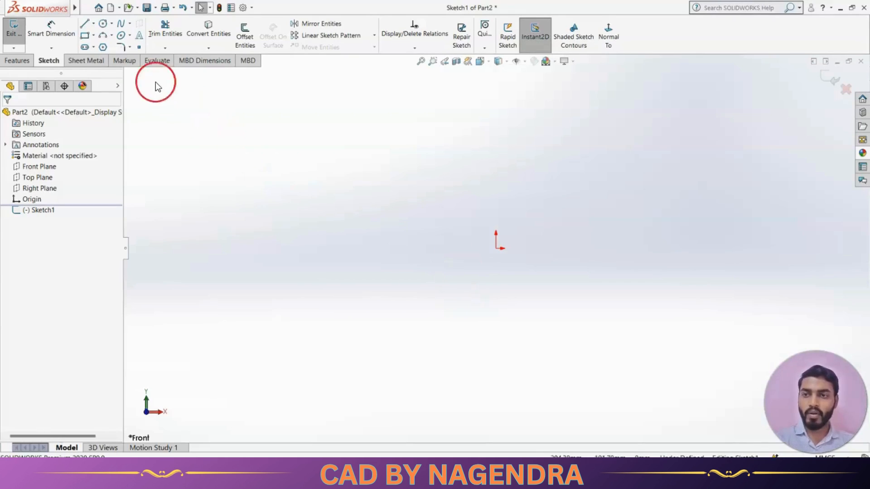
Place a sketch point above and to the right of the origin and drag it slightly into position
left_click(139, 47)
left_click(577, 190)
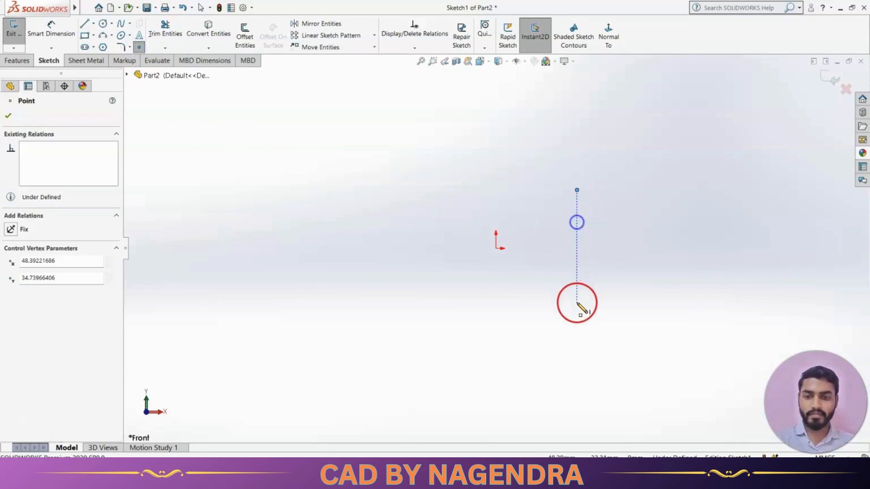
key("Escape")
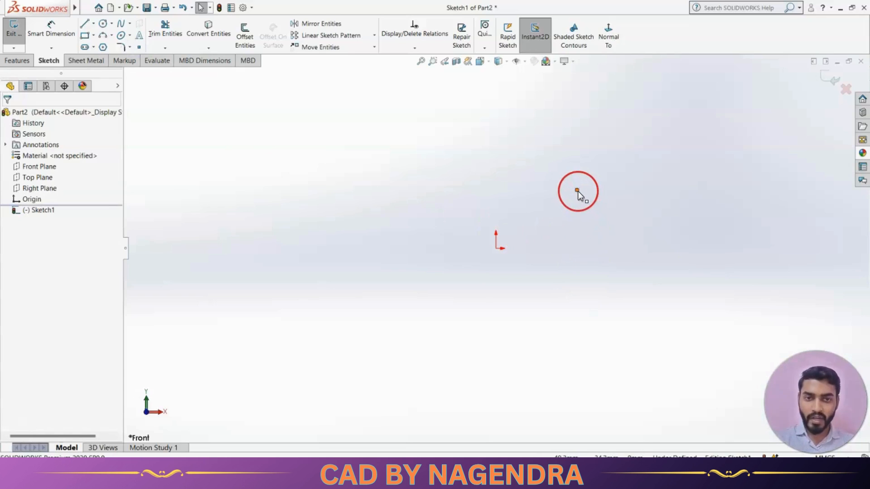
mouse_move(577, 191)
left_mouse_down()
mouse_move(521, 196)
mouse_move(614, 190)
mouse_move(526, 192)
mouse_move(591, 195)
mouse_move(571, 194)
mouse_move(572, 249)
mouse_move(569, 189)
left_mouse_up()
left_click(588, 217)
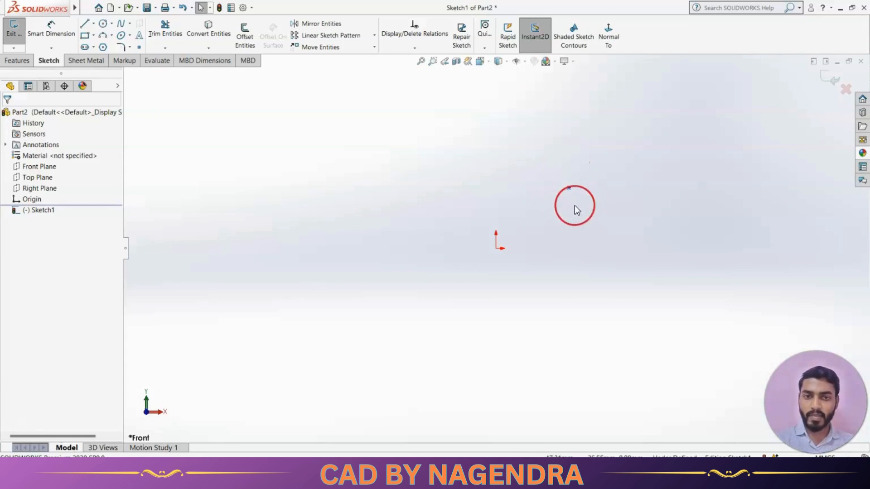
mouse_move(569, 188)
left_mouse_down()
mouse_move(571, 204)
mouse_move(563, 183)
left_mouse_up()
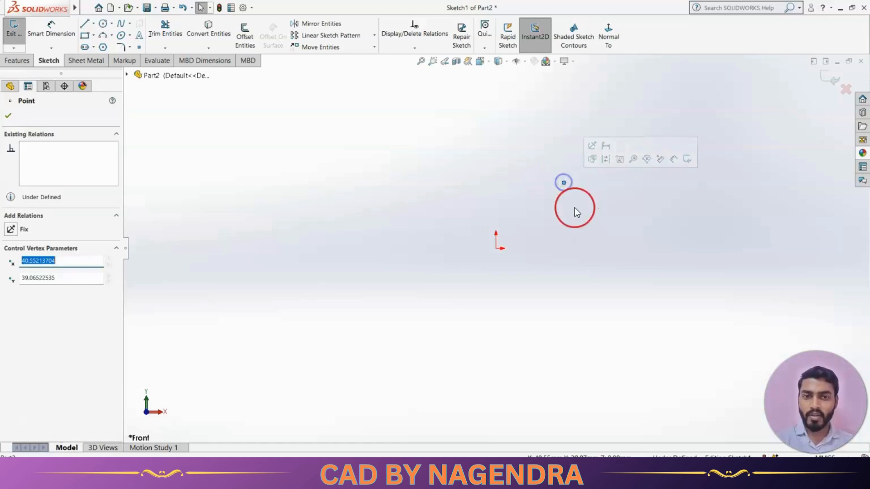
left_click(576, 208)
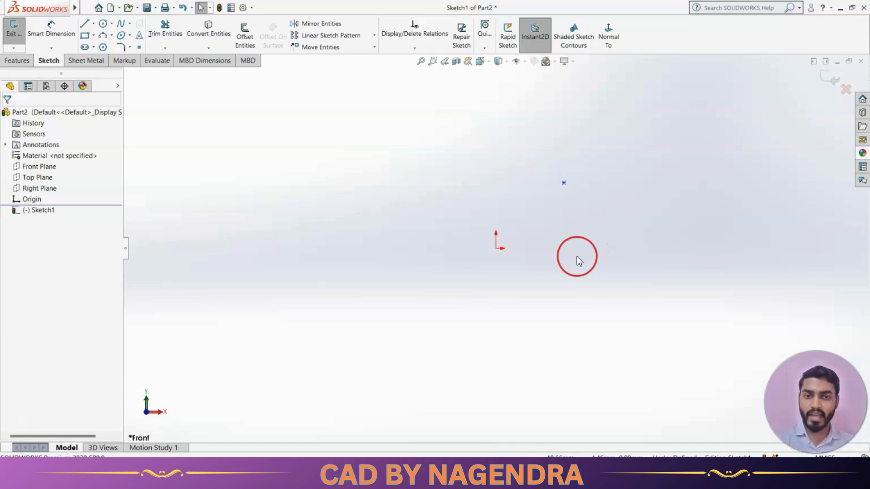
Dimension the horizontal distance from the origin to the sketch point with Smart Dimension
left_click(52, 28)
left_click(496, 249)
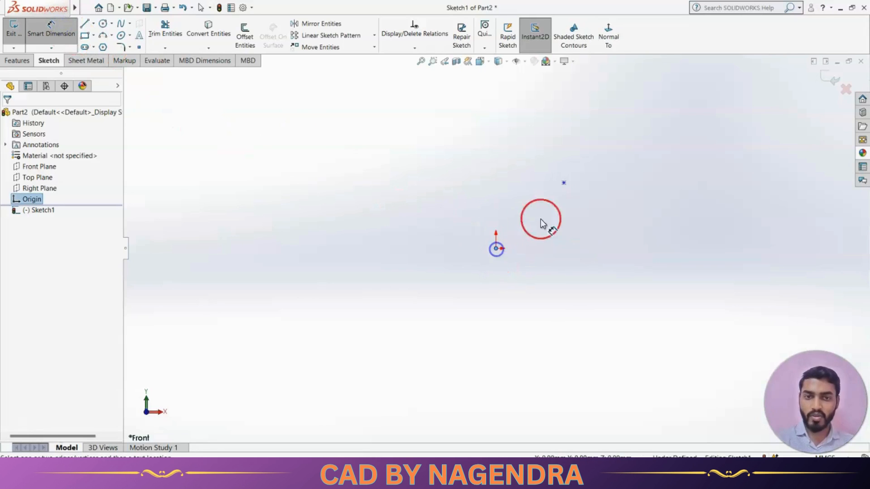
left_click(563, 183)
left_click(529, 142)
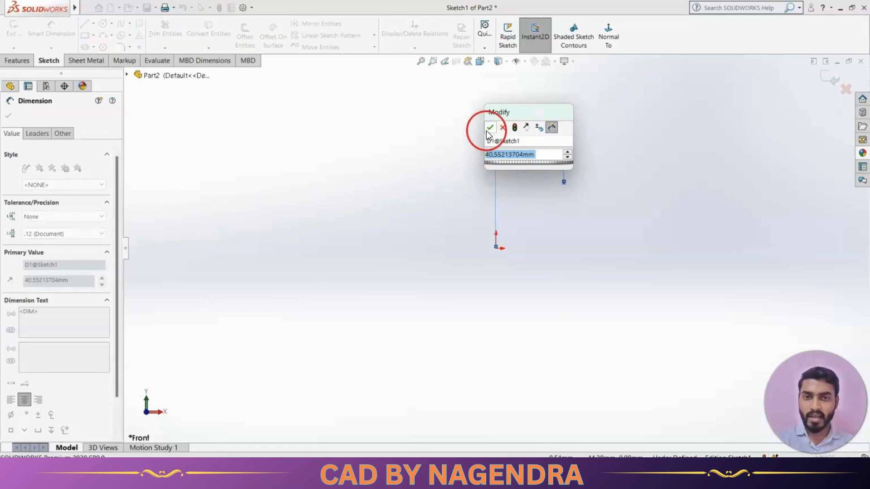
left_click(486, 131)
key("Escape")
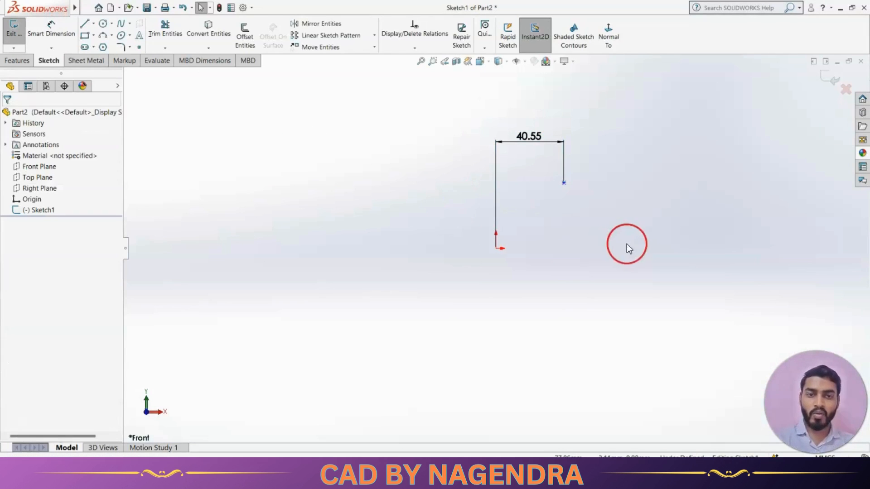
Drag the sketch point a little downward along its vertical path
left_click(564, 183)
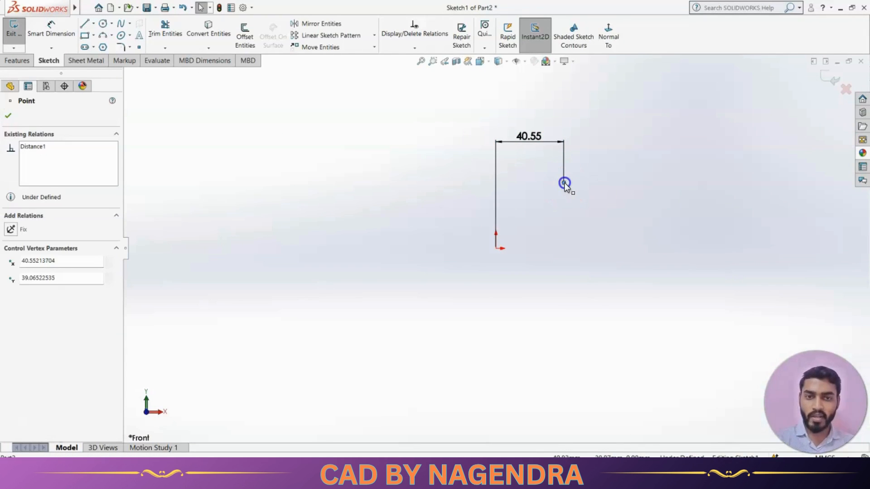
mouse_move(564, 185)
left_mouse_down()
mouse_move(562, 241)
mouse_move(564, 191)
mouse_move(564, 232)
mouse_move(563, 201)
left_mouse_up()
left_click(561, 232)
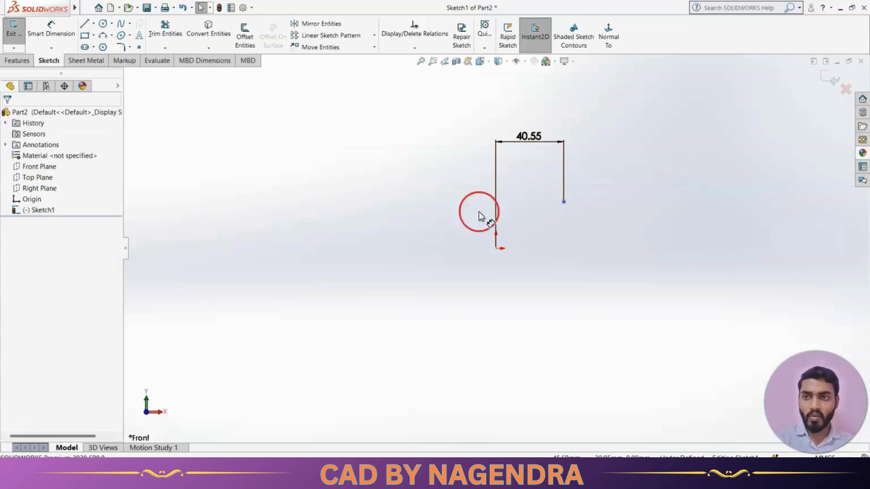
Dimension the vertical distance from the origin to the sketch point
left_click(59, 31)
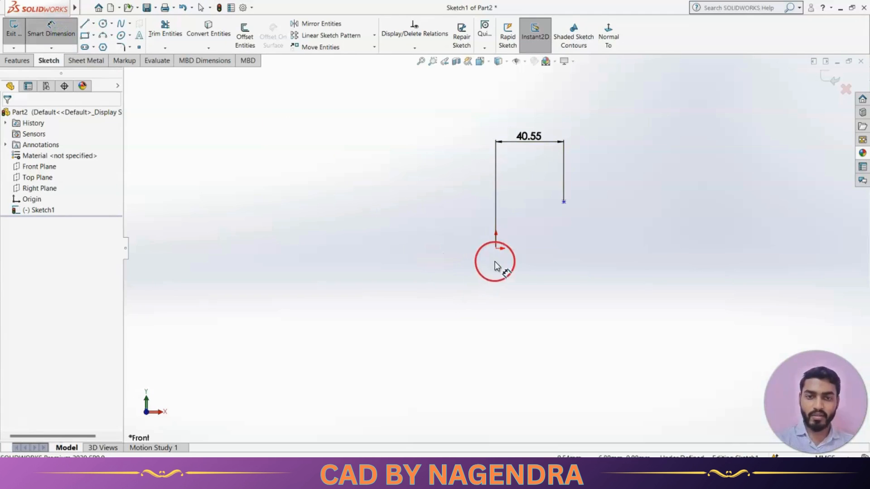
left_click(496, 248)
left_click(564, 200)
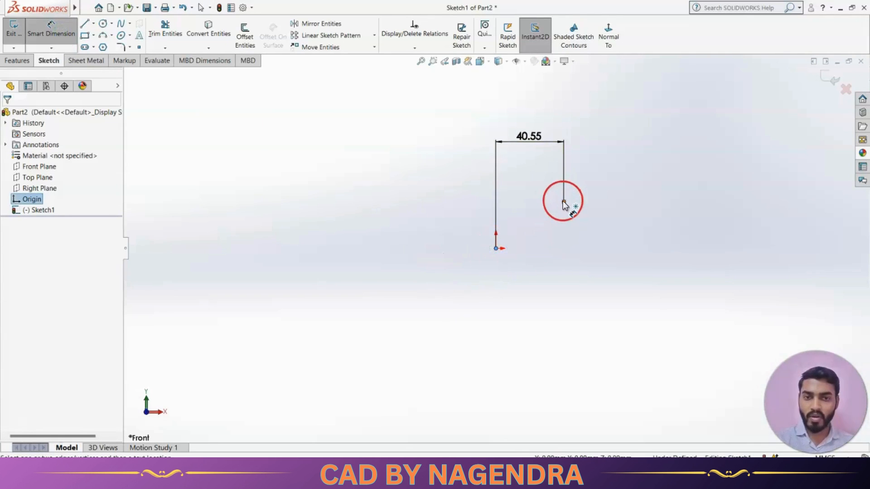
left_click(660, 225)
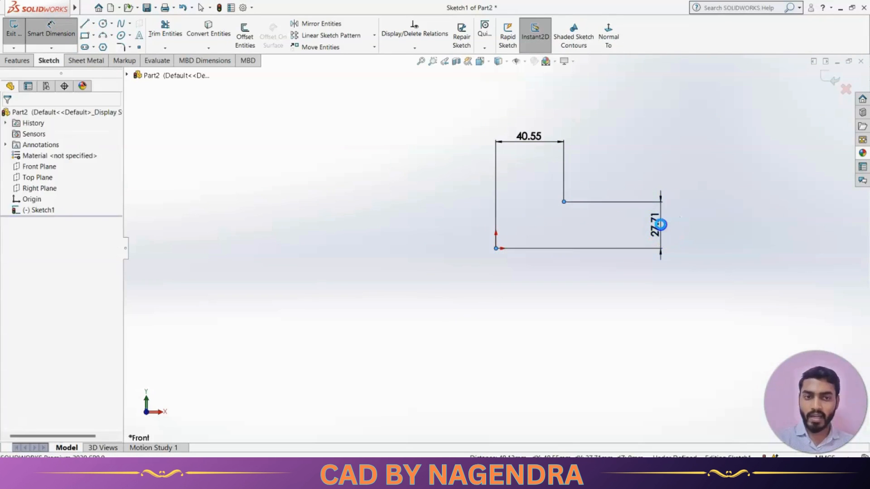
left_click(621, 210)
left_click(603, 302)
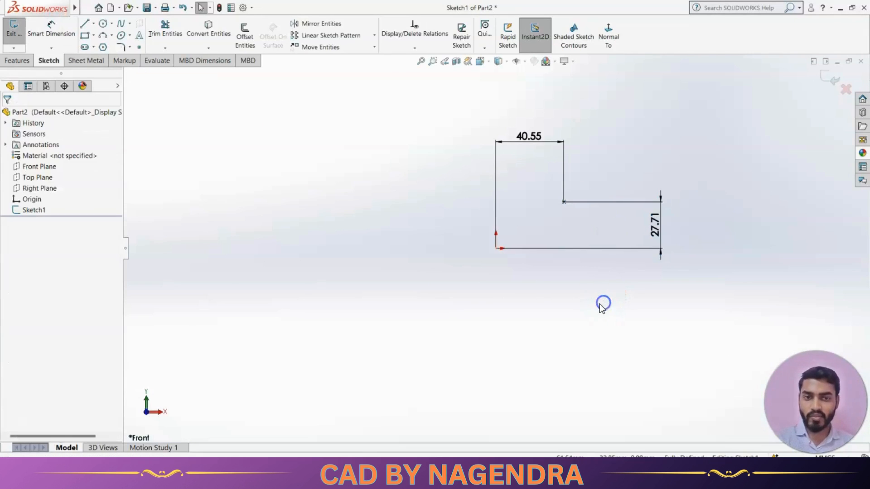
Try dragging the fully dimensioned point and check the sketch's definition status
left_click(564, 202)
left_click(536, 212)
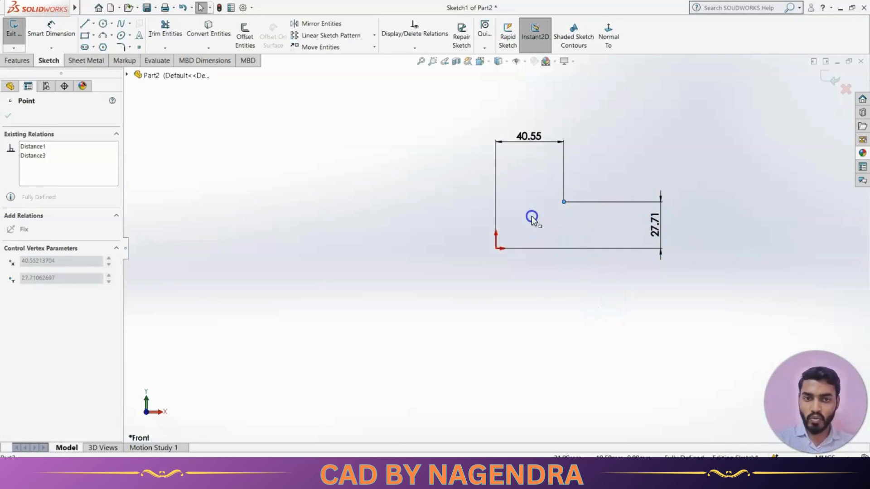
left_click(560, 220)
left_click(562, 217)
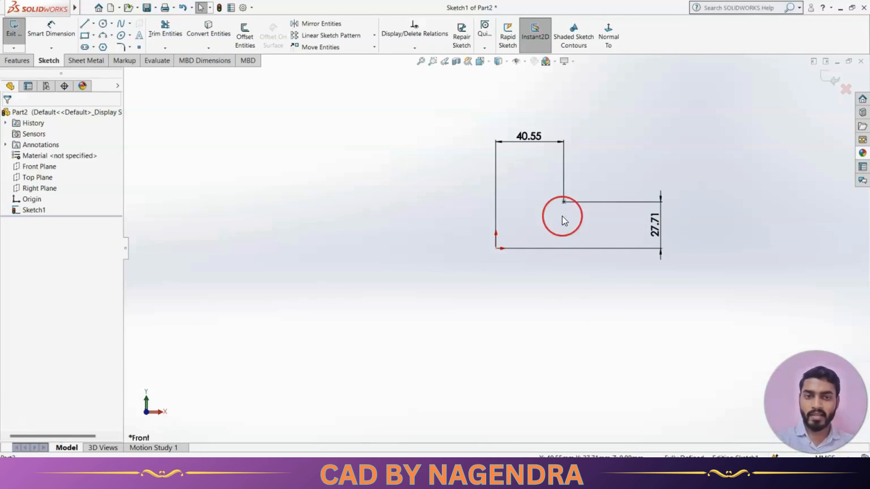
left_click(547, 180)
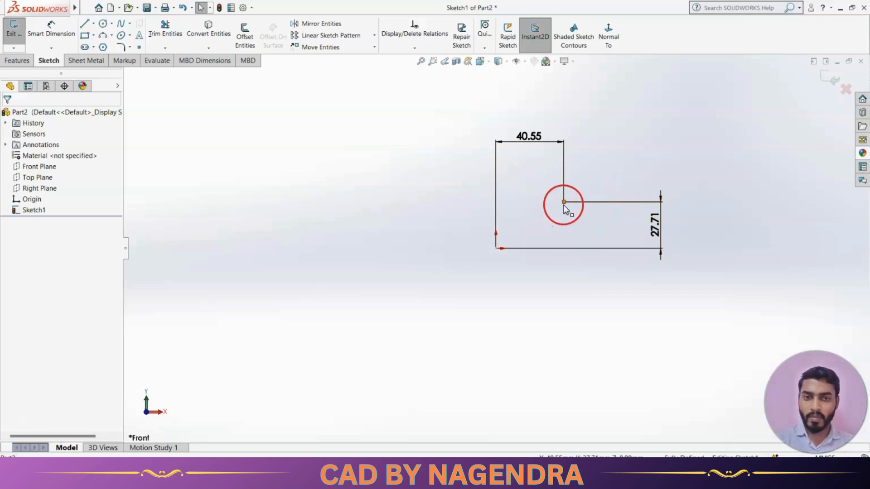
left_click(557, 219)
left_click(678, 276)
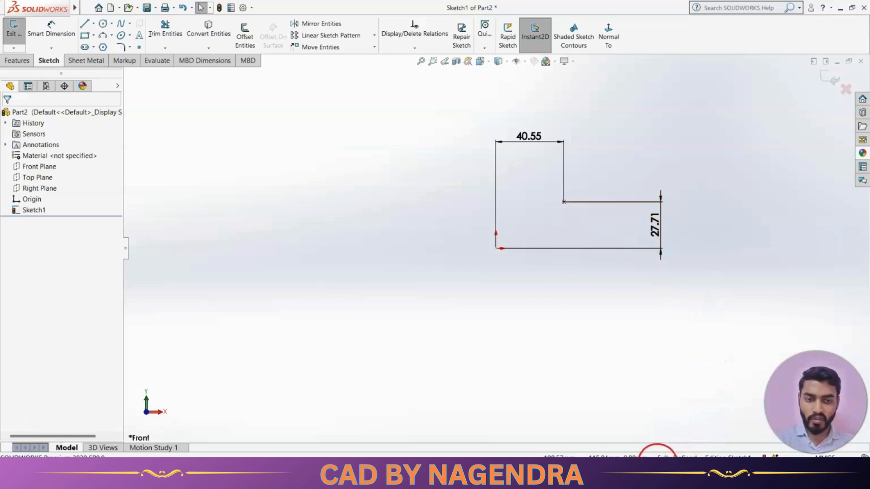
left_click(699, 457)
Delete the vertical dimension and try dragging the point sideways to test its remaining freedom
left_click(655, 244)
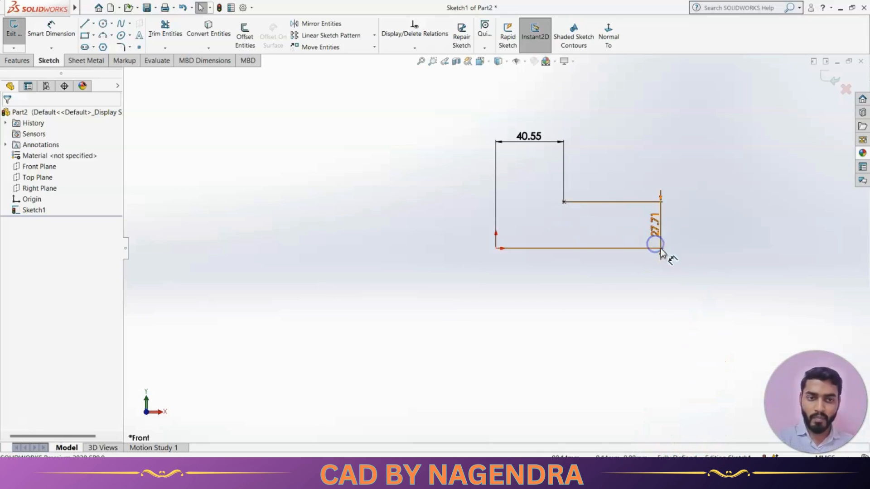
key("Delete")
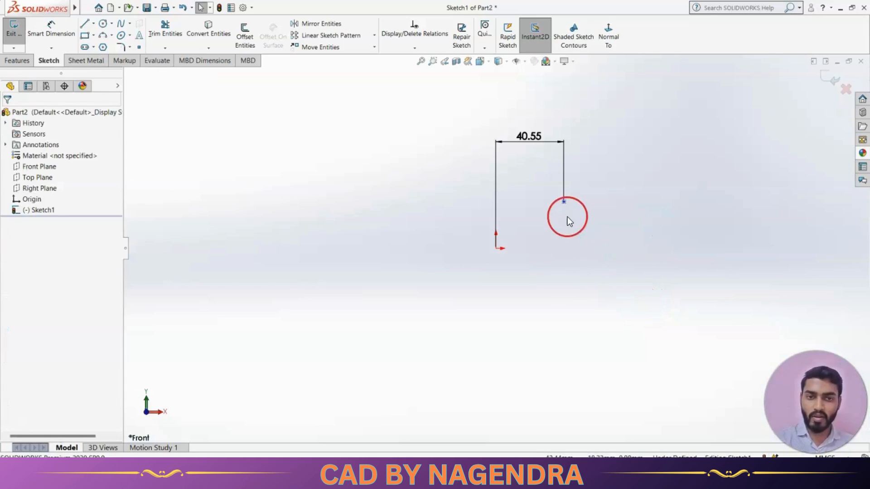
left_click(564, 203)
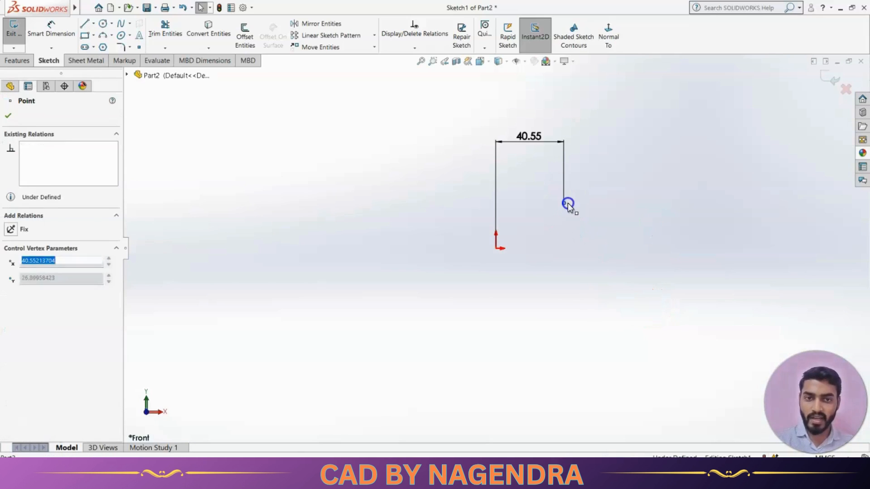
left_click(612, 251)
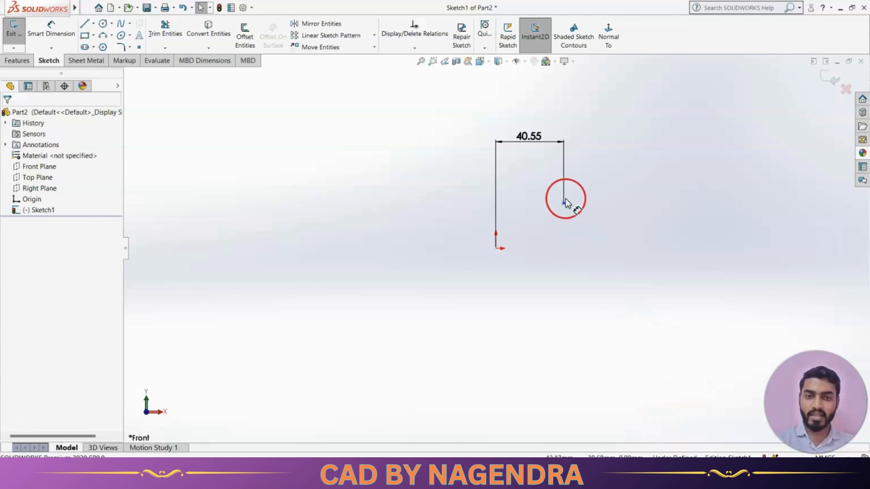
left_click_drag(564, 203, 588, 205)
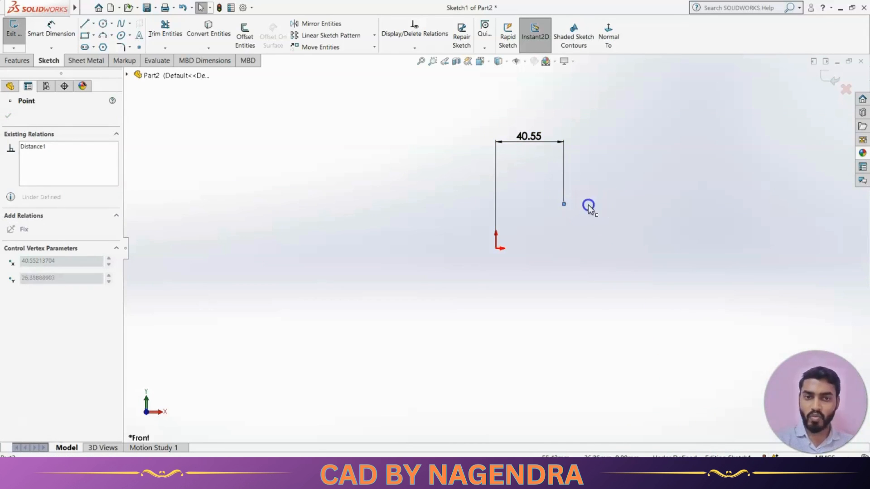
left_click(610, 228)
Add a vertical dimension from the origin to the sketch point again
left_click(51, 29)
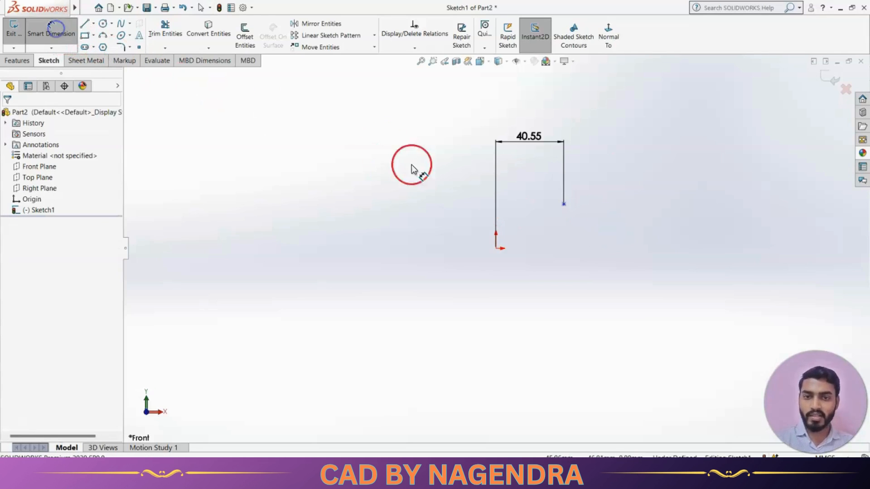
left_click(495, 248)
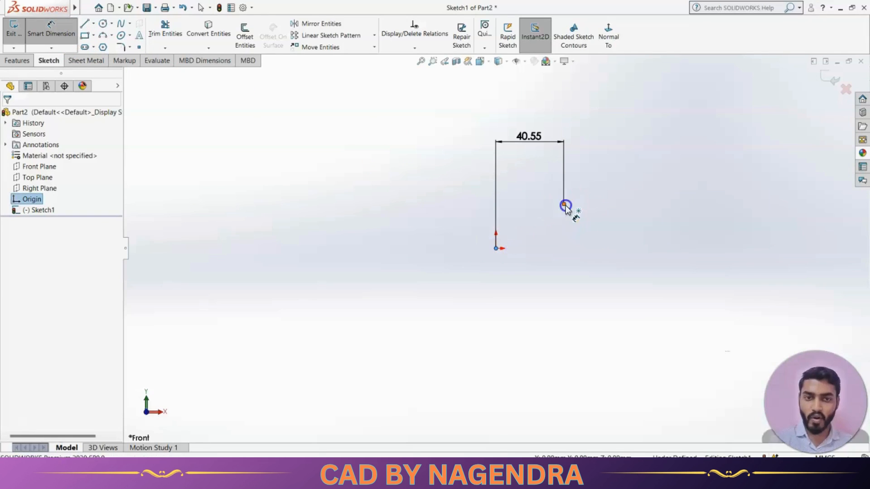
left_click(564, 204)
left_click(646, 245)
left_click(609, 223)
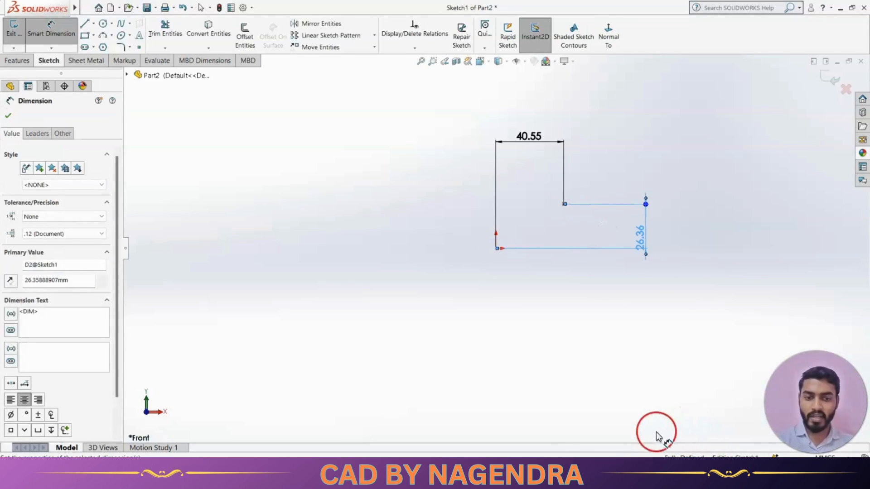
left_click(682, 366)
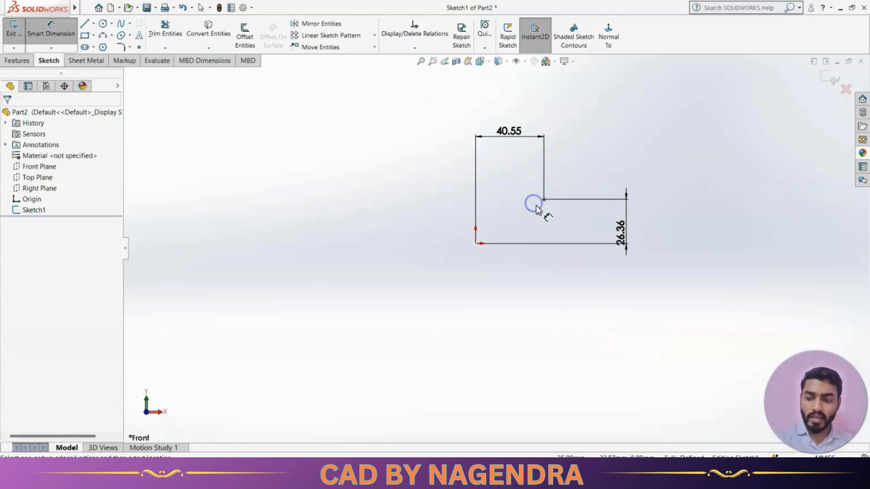
Select the point and both dimensions and delete them to clear the sketch
mouse_move(452, 109)
left_mouse_down()
mouse_move(533, 200)
mouse_move(684, 314)
left_mouse_up()
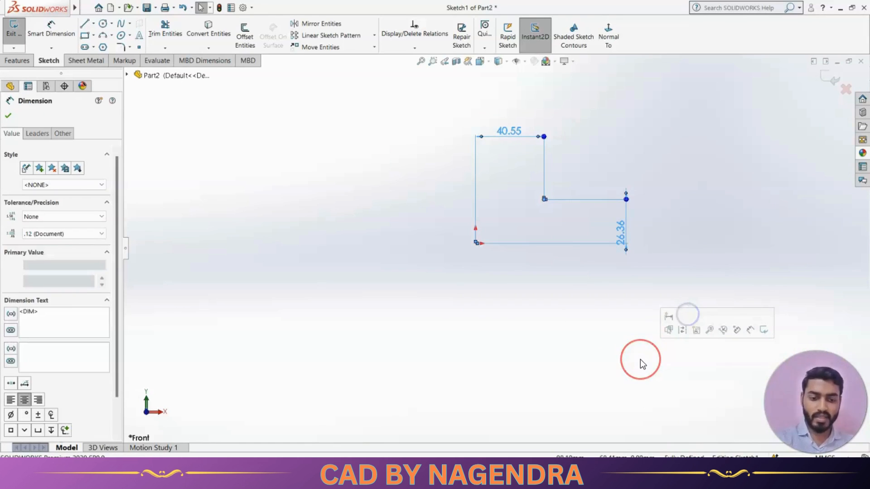
key("Delete")
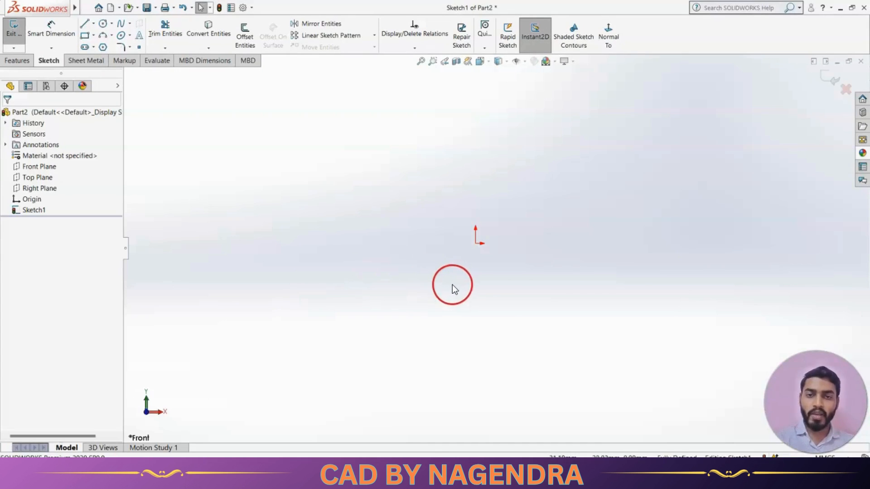
Draw a line about 84 mm long sloping slightly downward, above and right of the origin
scroll(524, 271, "up", 1)
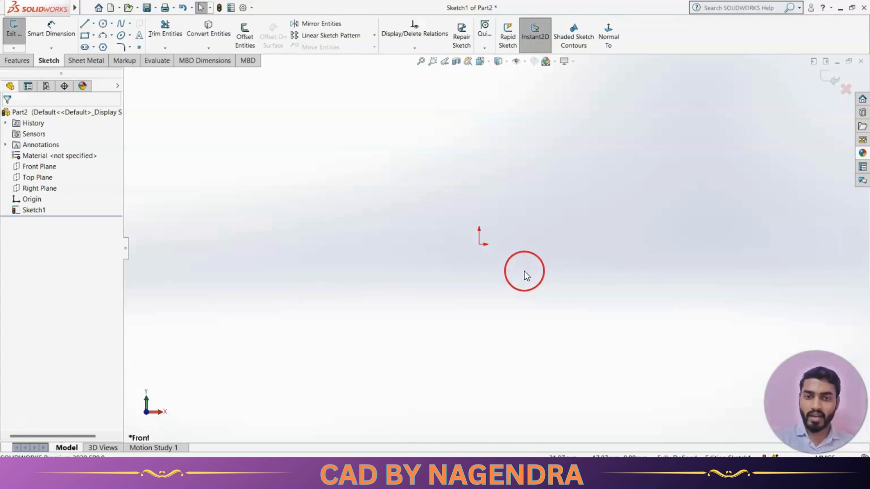
scroll(526, 269, "down", 3)
scroll(511, 248, "up", 1)
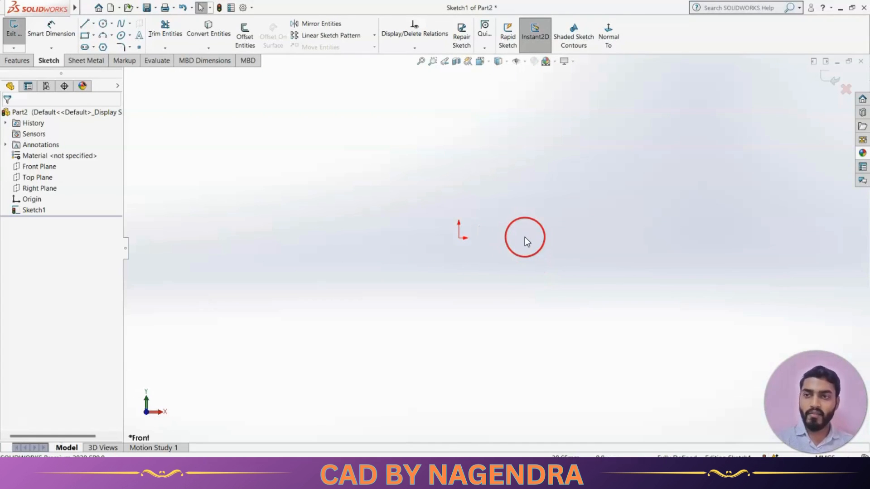
left_click(84, 23)
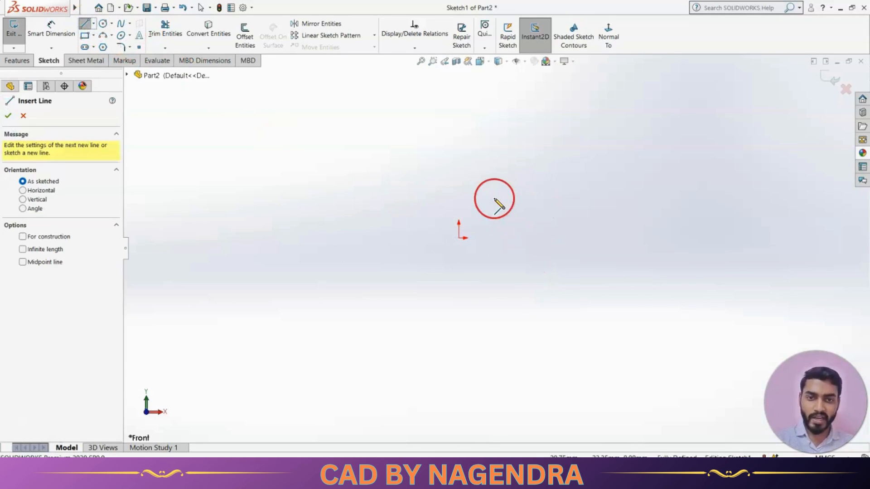
left_click(494, 198)
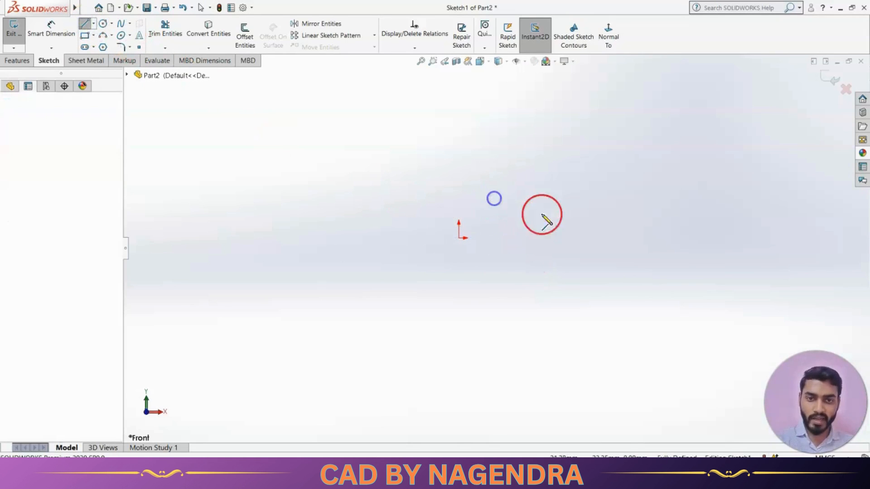
left_click(636, 219)
key("Escape")
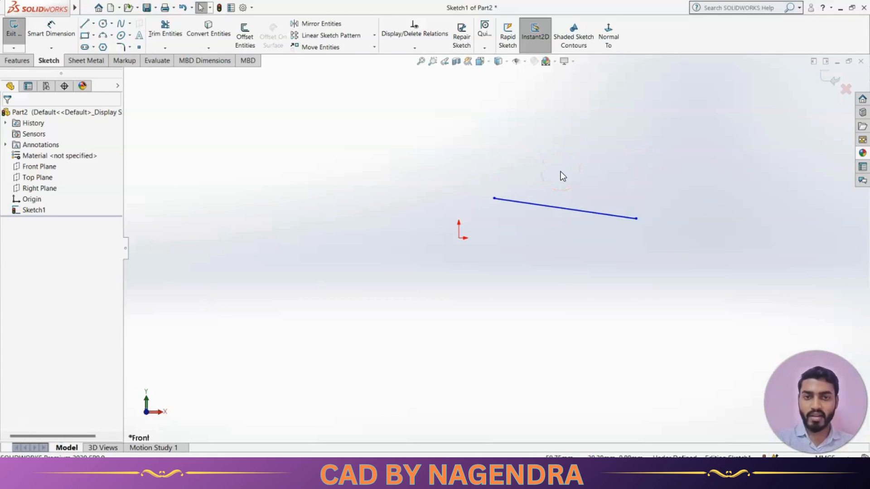
Make the sloping line horizontal with a Horizontal relation
left_click(548, 209)
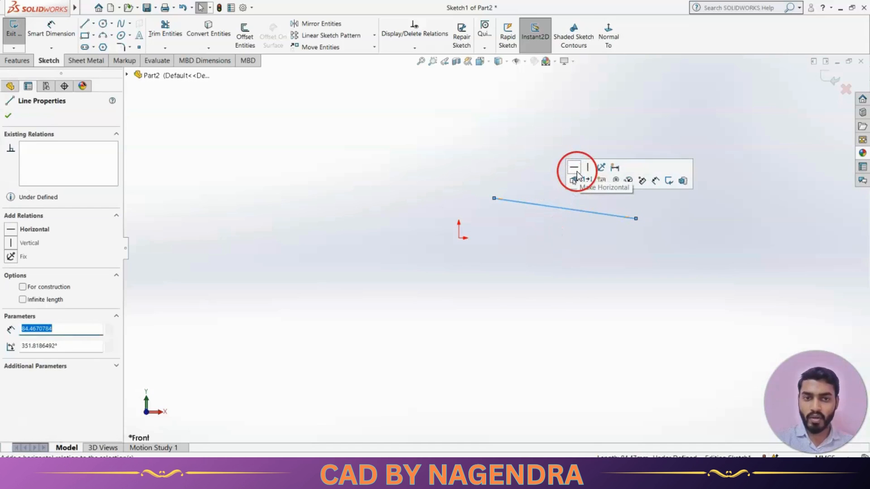
left_click(574, 169)
left_click(578, 287)
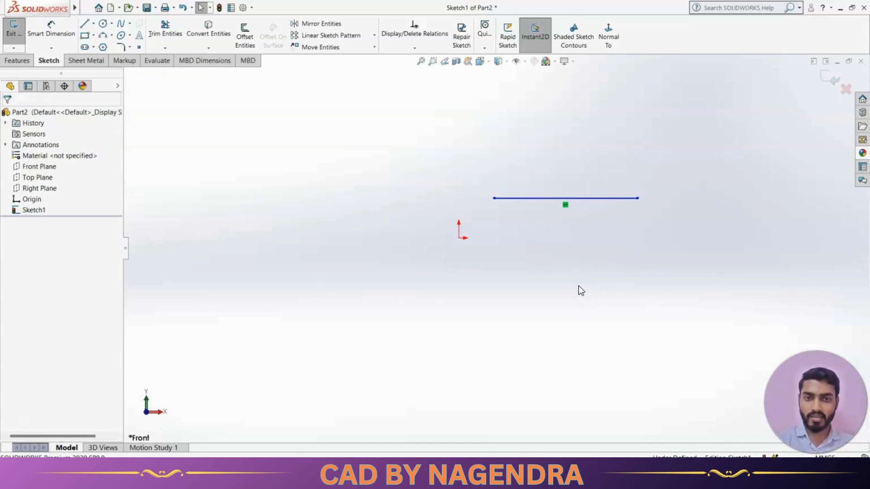
Delete the line's horizontal relation and apply a Vertical relation to the line instead
left_click(565, 206)
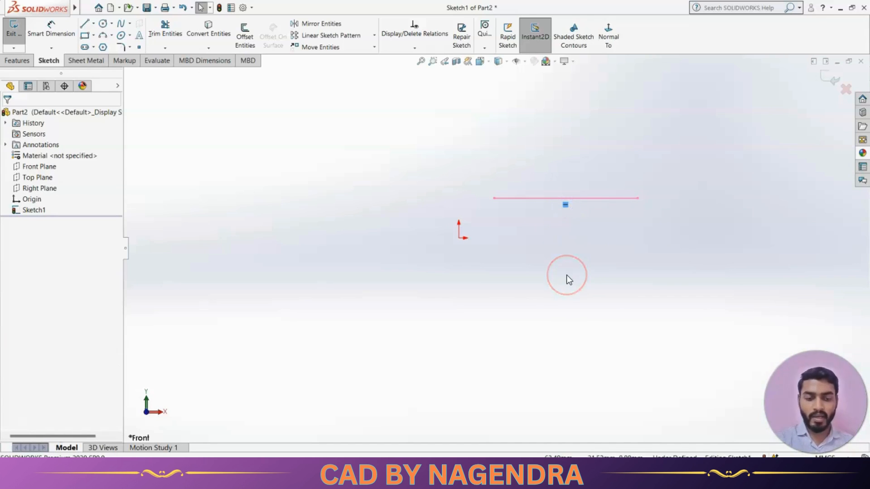
key("Delete")
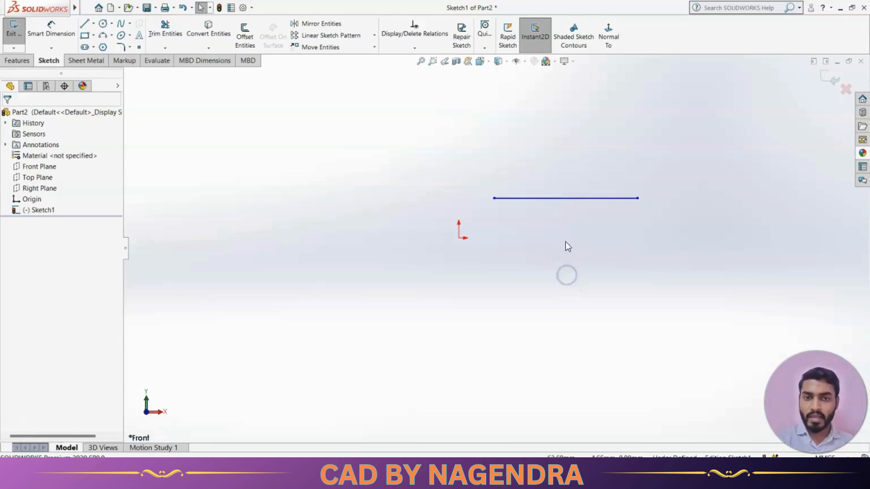
left_click(558, 198)
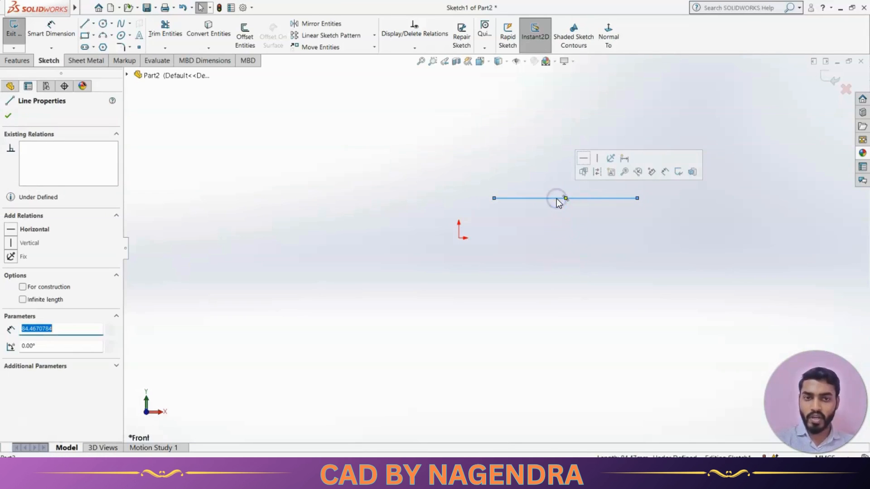
left_click(597, 159)
left_click(584, 266)
scroll(515, 300, "up", 2)
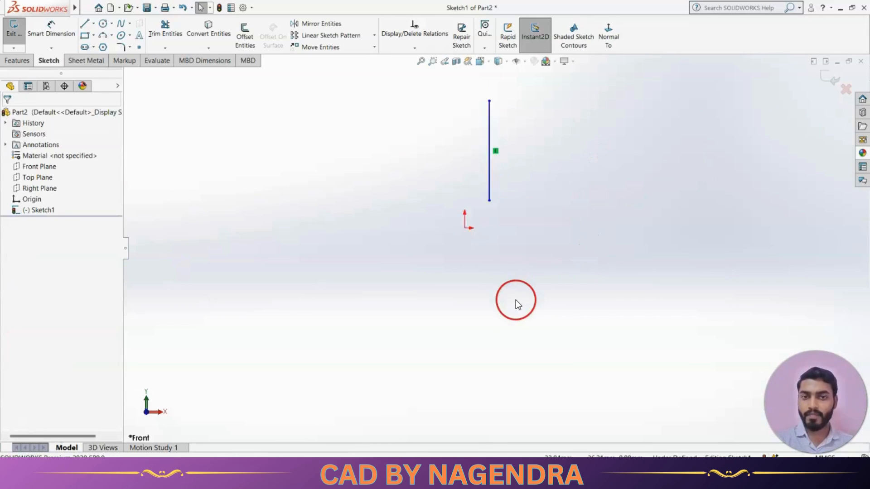
scroll(521, 208, "down", 1)
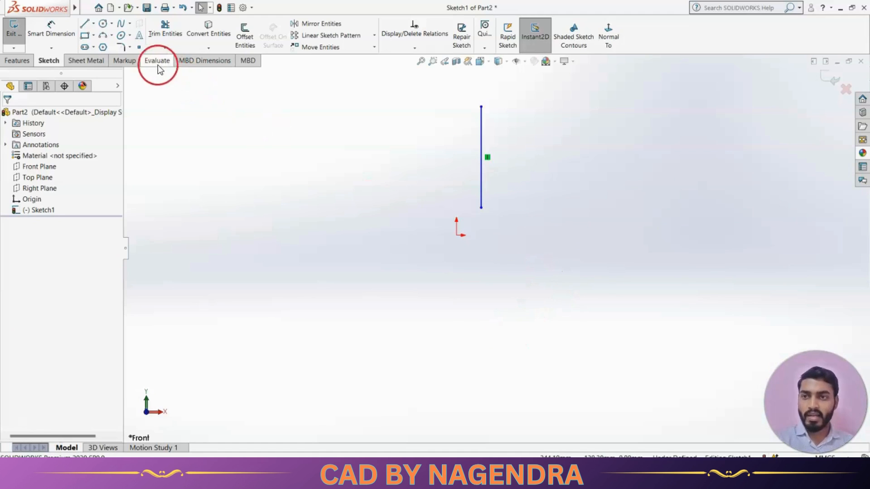
Place two sketch points, one to the right of the origin and one below-left of it
left_click(139, 48)
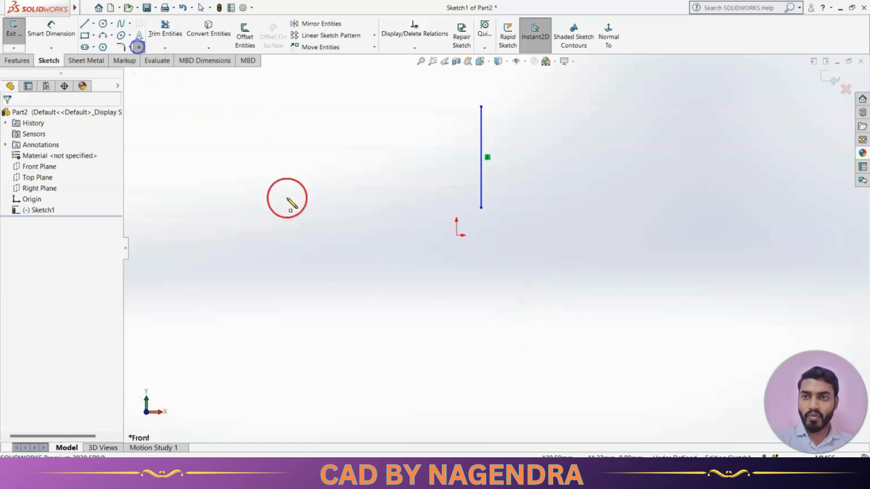
left_click(589, 268)
left_click(352, 320)
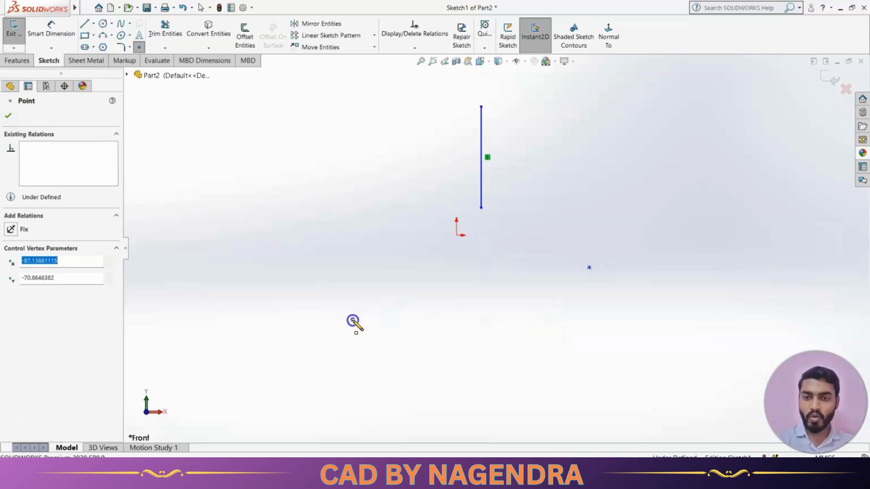
key("Escape")
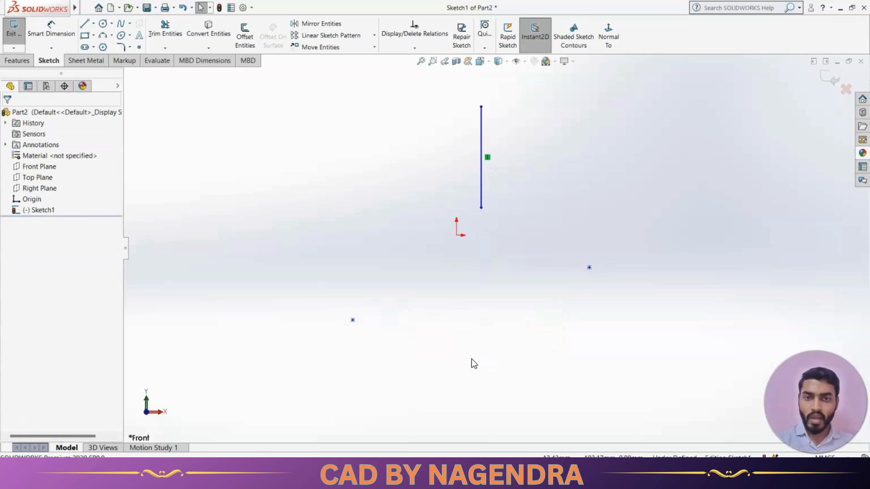
left_click(473, 319)
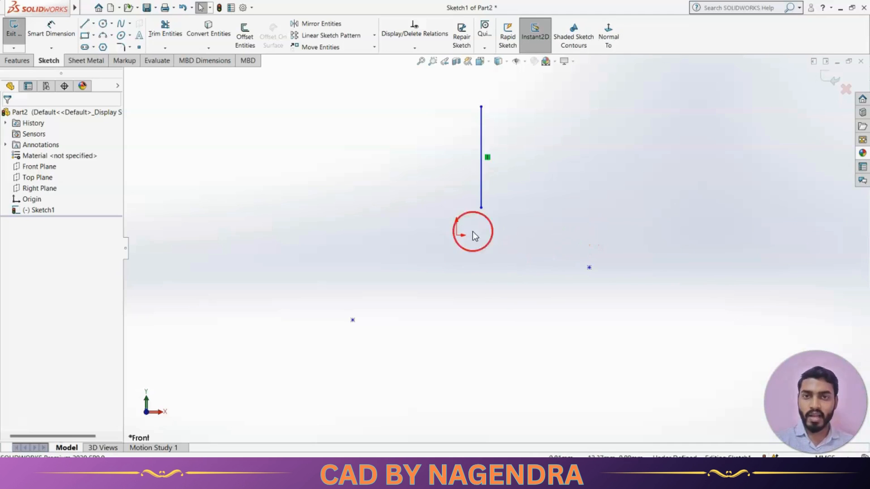
Add a Horizontal relation between the origin and the point to its right
left_click(413, 47)
left_click(415, 71)
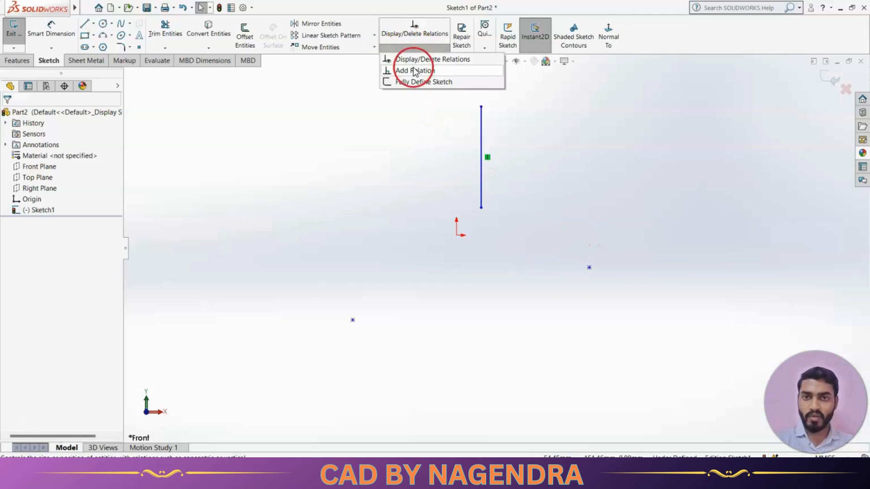
left_click(414, 72)
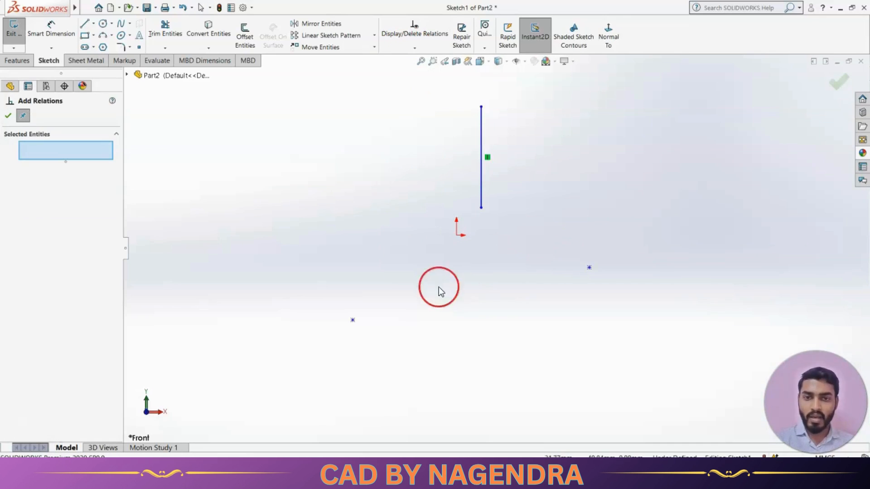
left_click(457, 236)
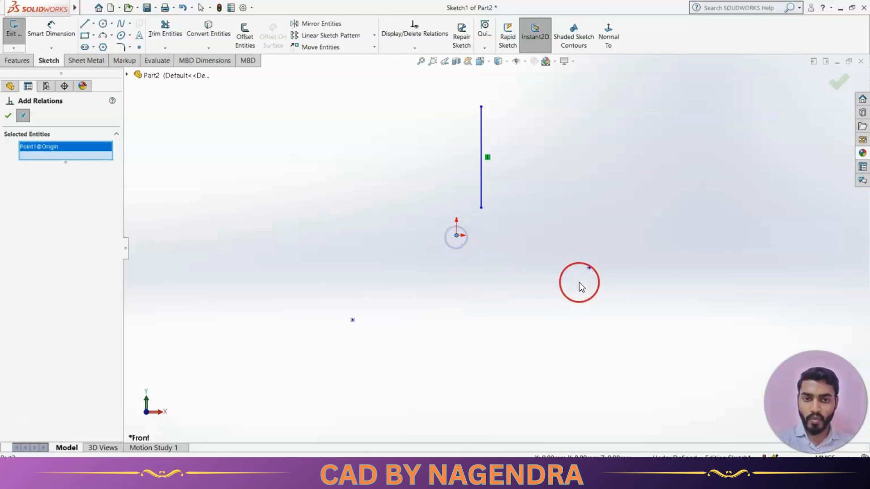
left_click(589, 269)
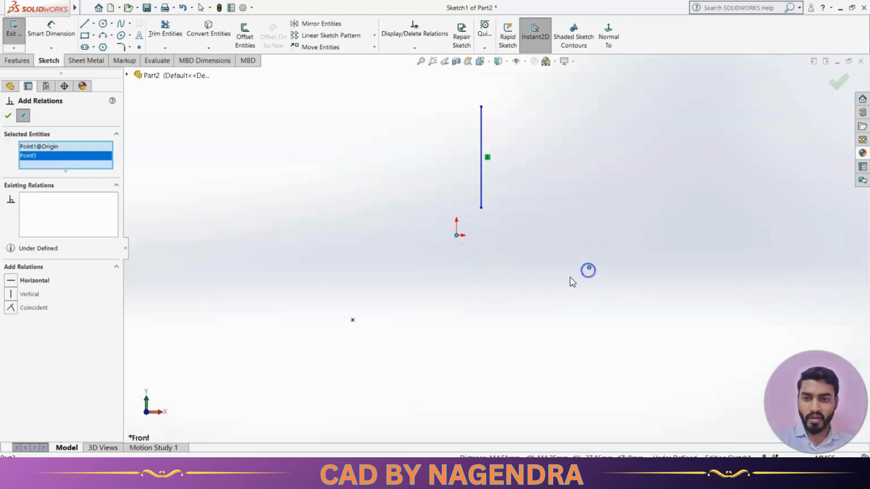
left_click(36, 280)
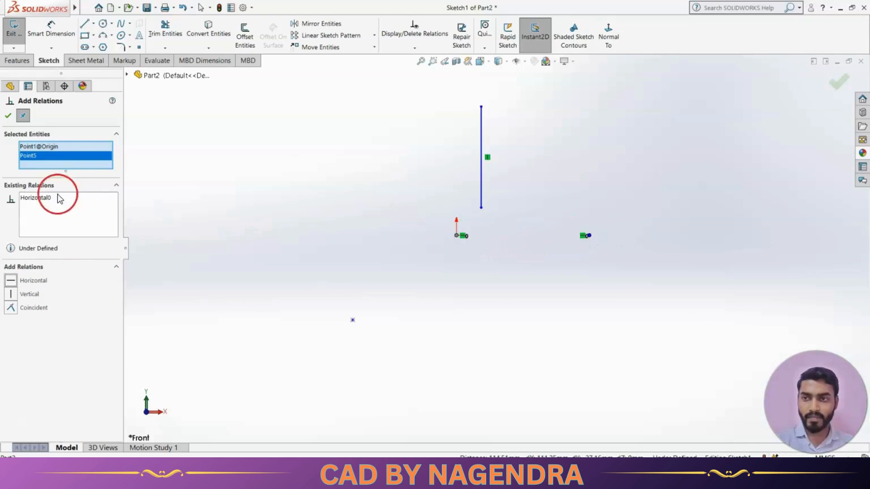
left_click(8, 116)
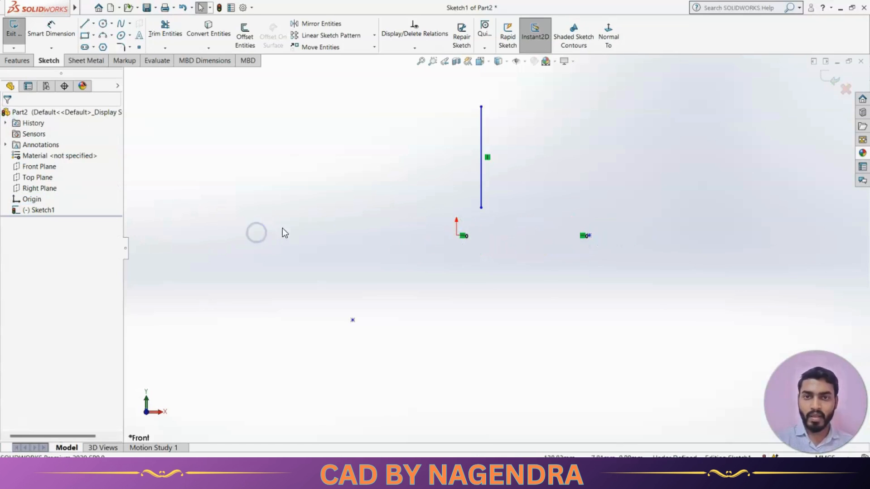
Add a Vertical relation between the origin and the lower-left point
left_click(414, 48)
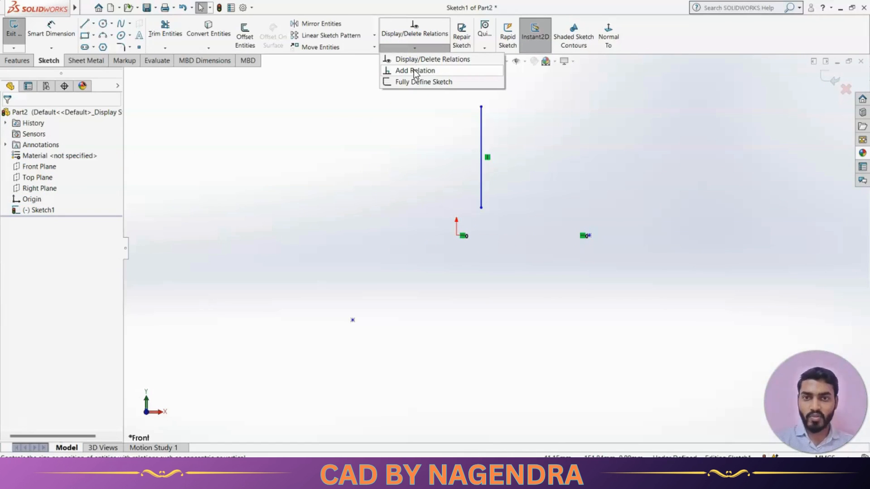
left_click(414, 70)
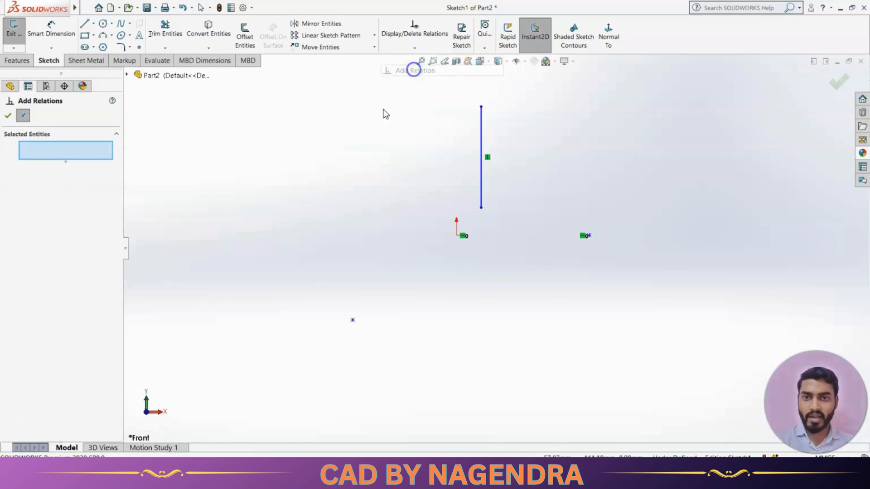
left_click(457, 236)
left_click(353, 320)
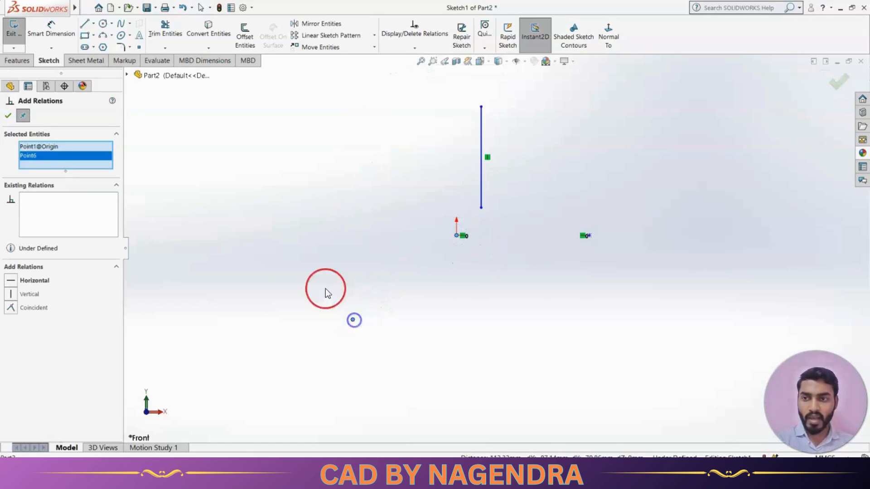
left_click(30, 294)
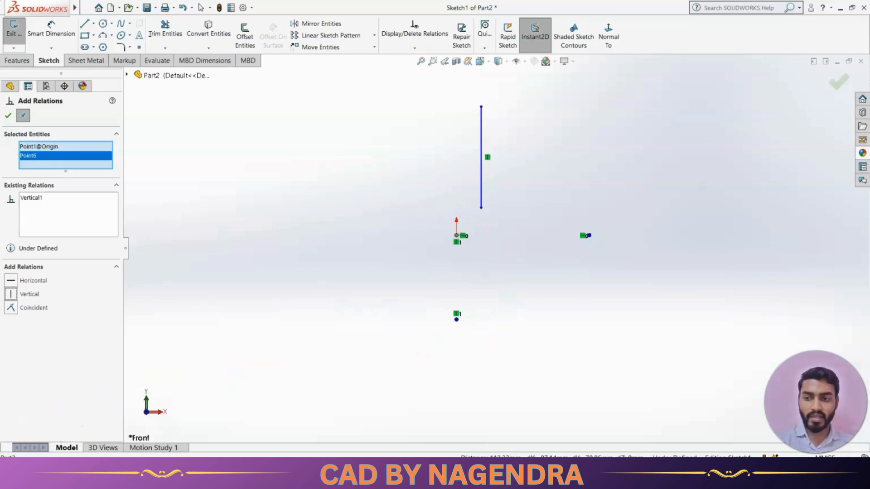
left_click(8, 116)
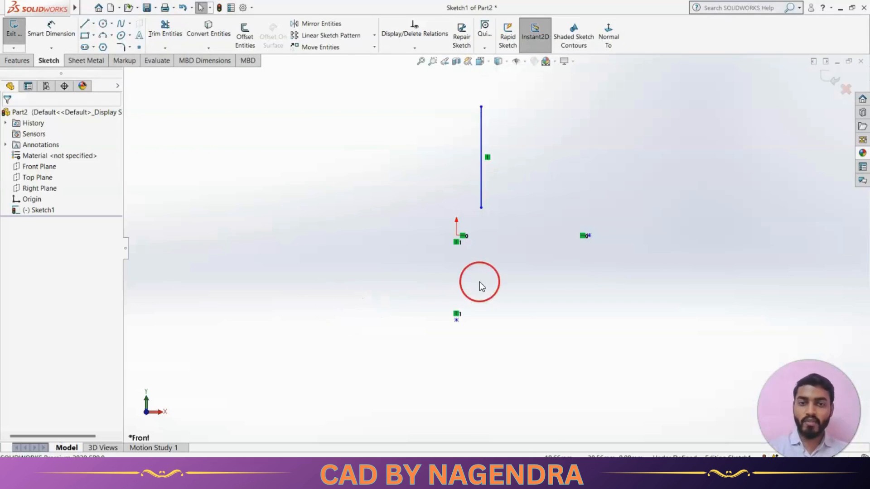
scroll(493, 275, "up", 1)
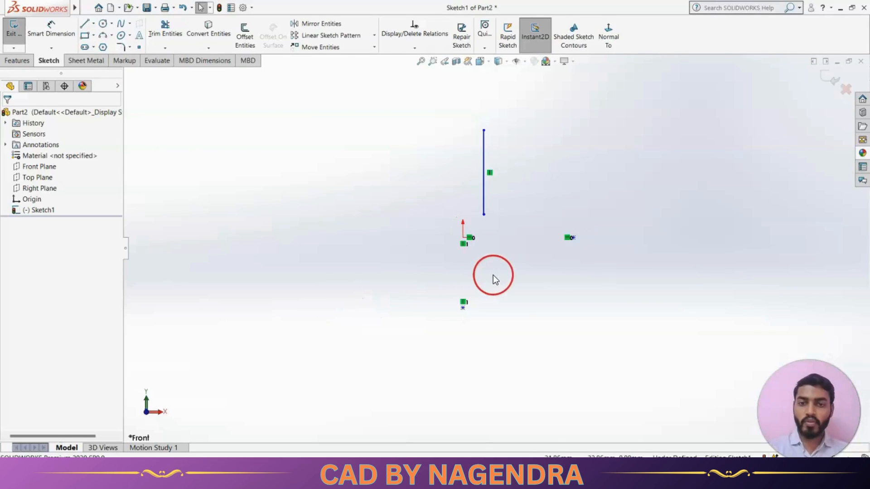
scroll(505, 261, "down", 1)
scroll(506, 261, "up", 3)
scroll(563, 223, "down", 2)
scroll(536, 240, "up", 2)
scroll(475, 270, "down", 1)
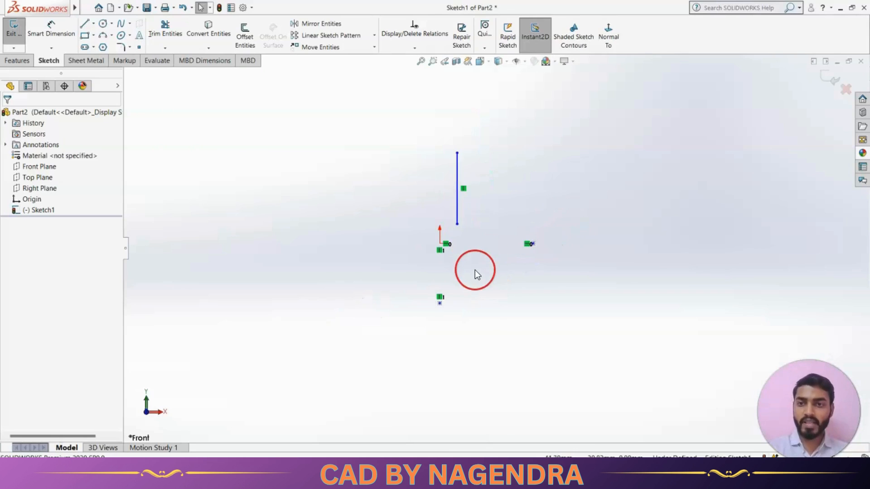
scroll(472, 246, "down", 1)
scroll(488, 301, "down", 1)
scroll(489, 301, "up", 1)
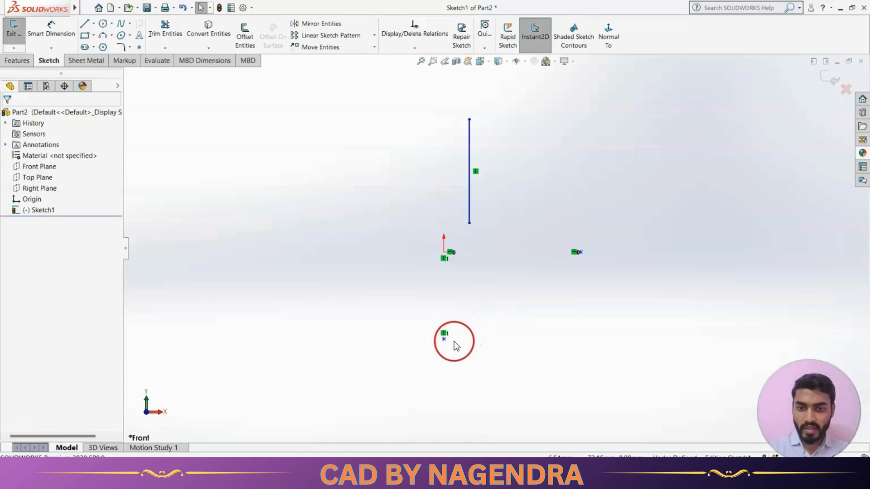
Try dragging the lower point upward to test its remaining freedom along the vertical
left_click(444, 339)
left_click_drag(443, 340, 444, 305)
left_click(444, 251)
left_click(482, 317)
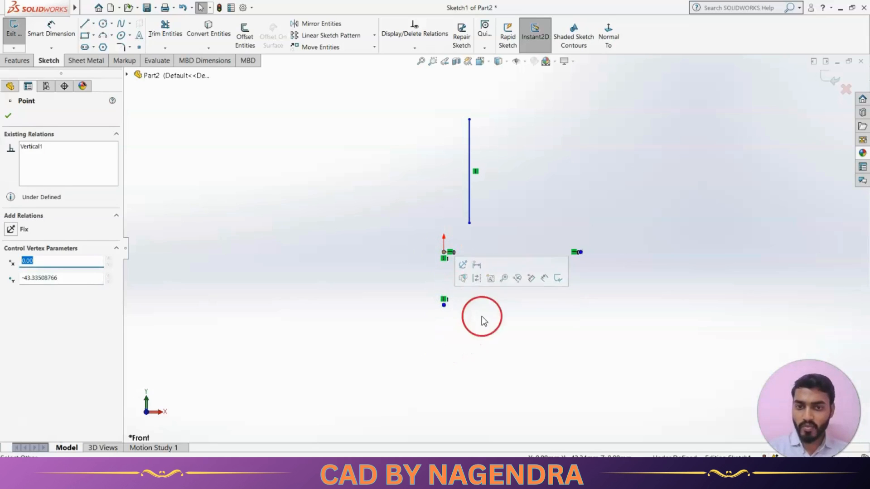
Add a Coincident relation between the lower point and the origin
left_click(415, 48)
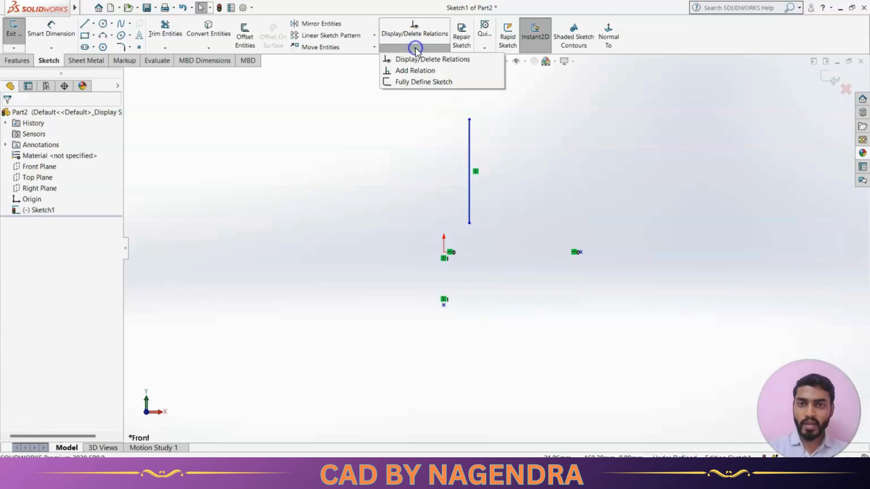
left_click(416, 70)
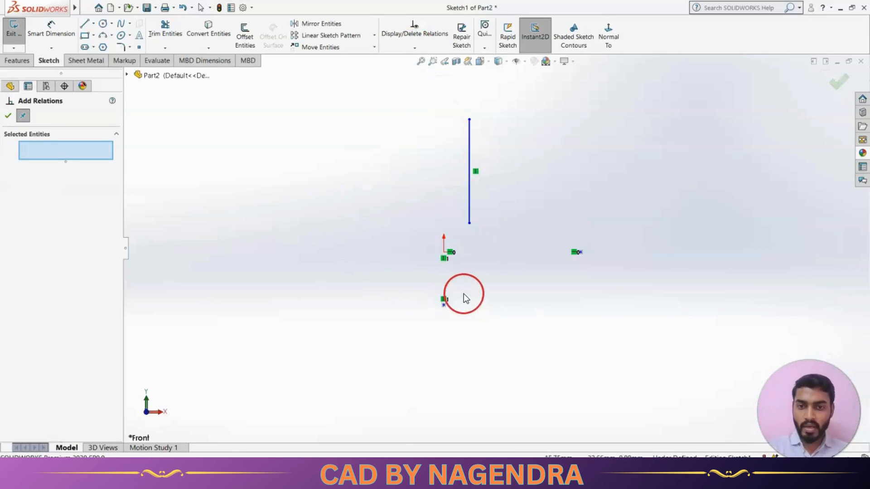
left_click(443, 306)
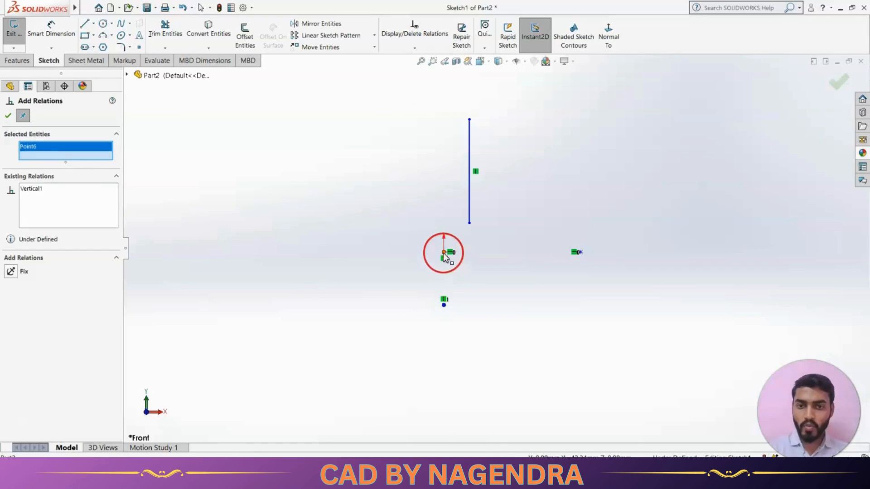
left_click(444, 252)
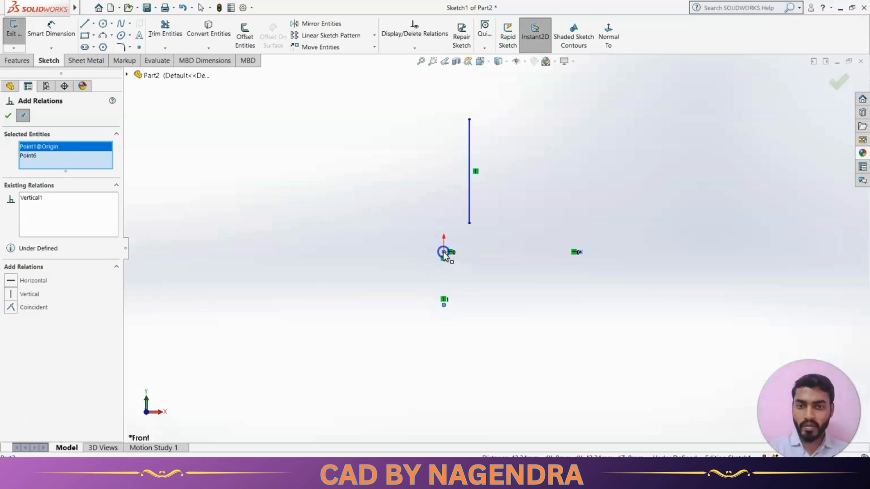
left_click(40, 308)
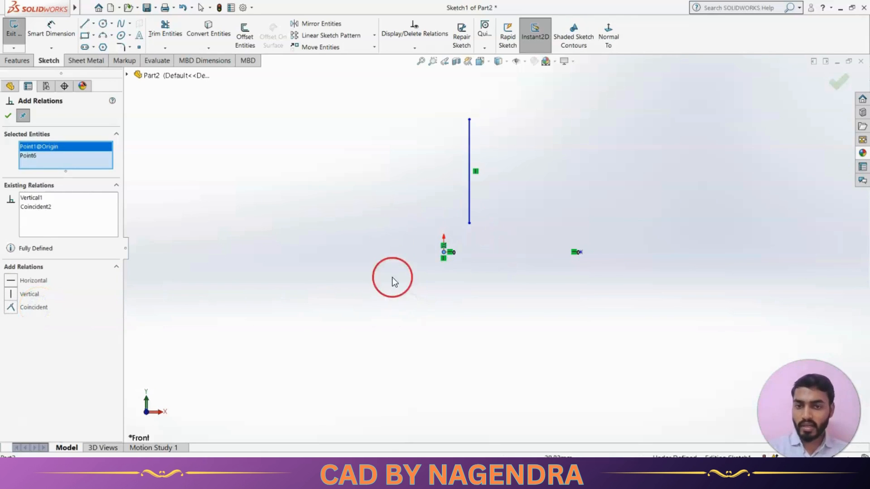
left_click(8, 116)
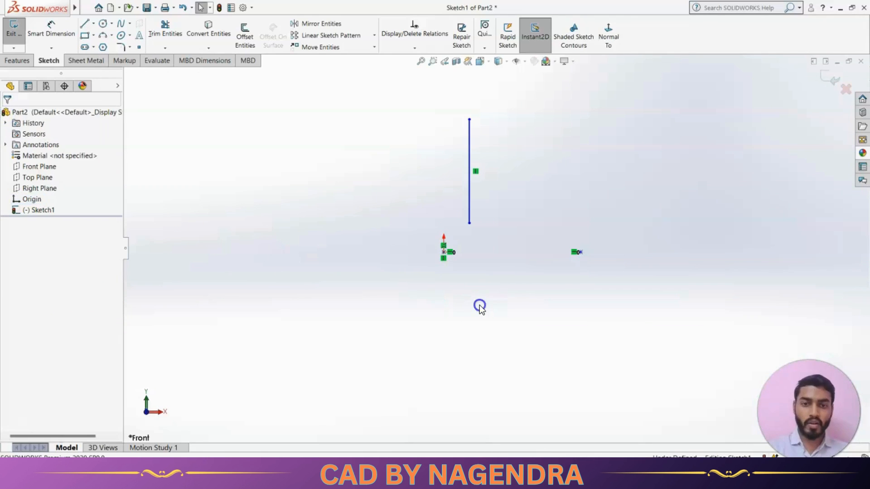
Add a Coincident relation between the vertical line and the point to the right of the origin
left_click(517, 248)
left_click(406, 50)
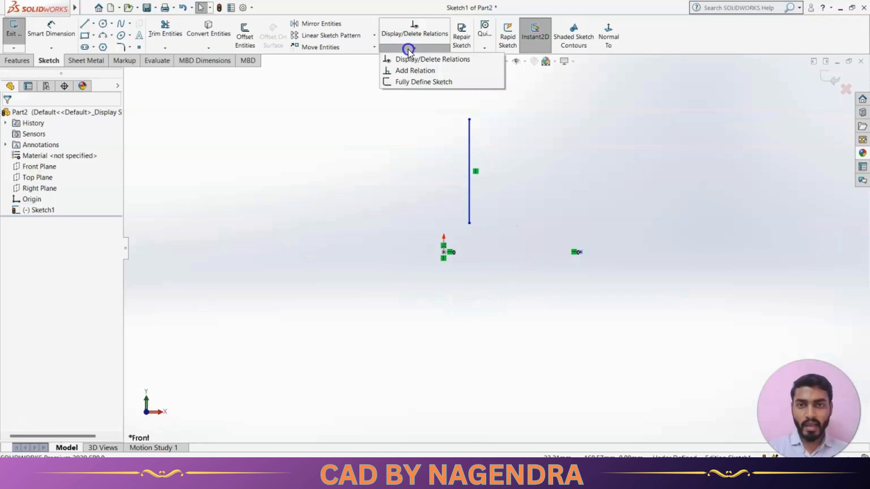
left_click(417, 71)
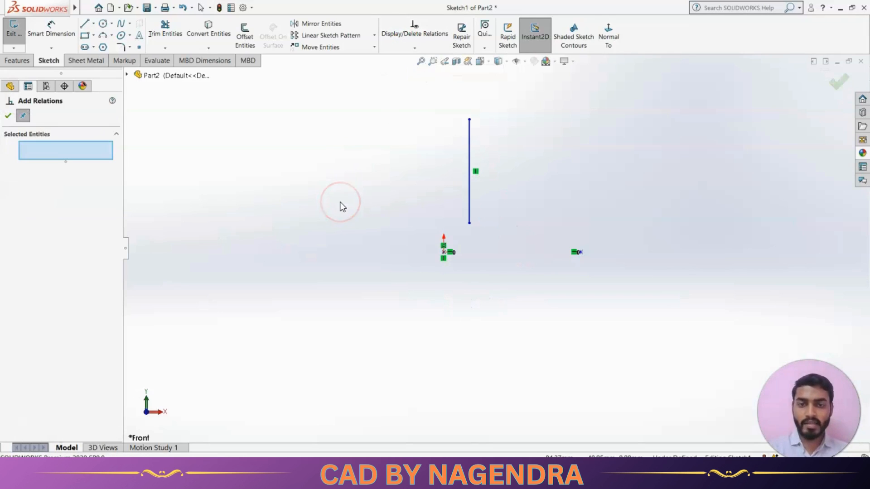
left_click(470, 189)
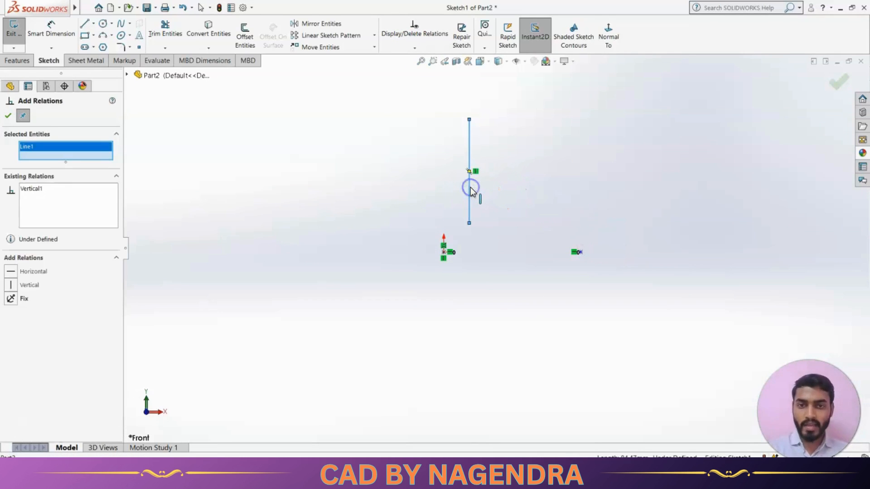
left_click(581, 252)
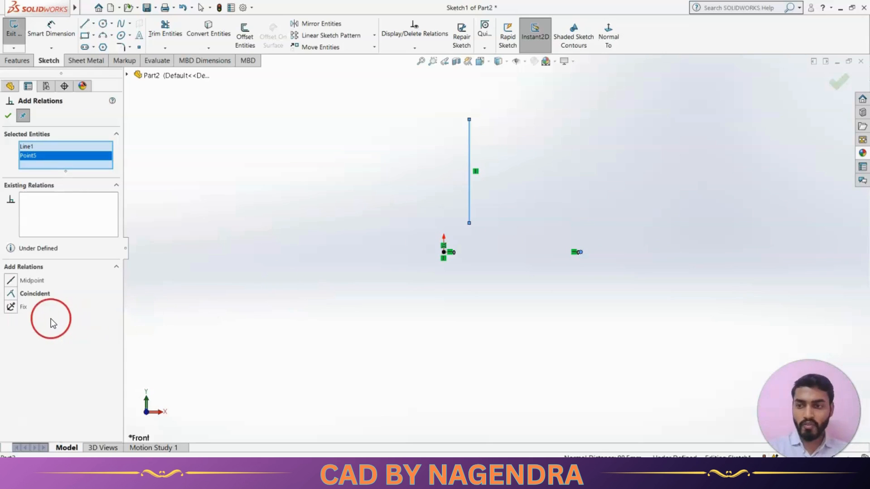
left_click(47, 294)
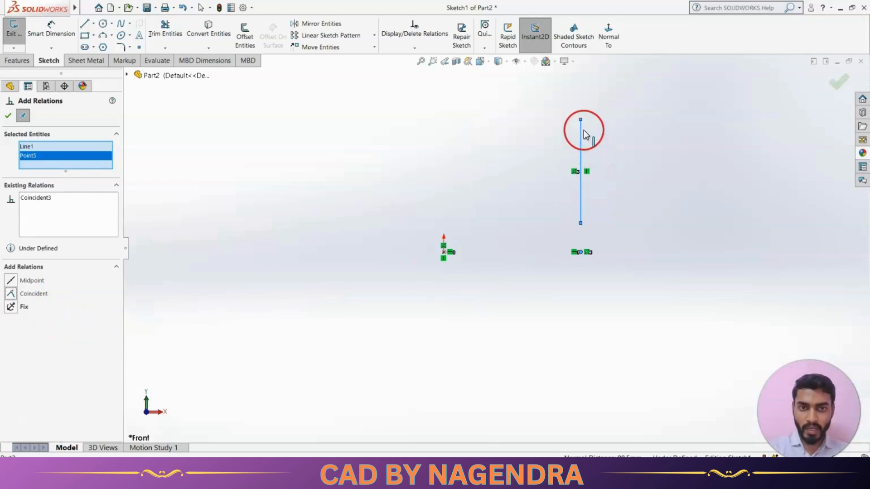
left_click(9, 116)
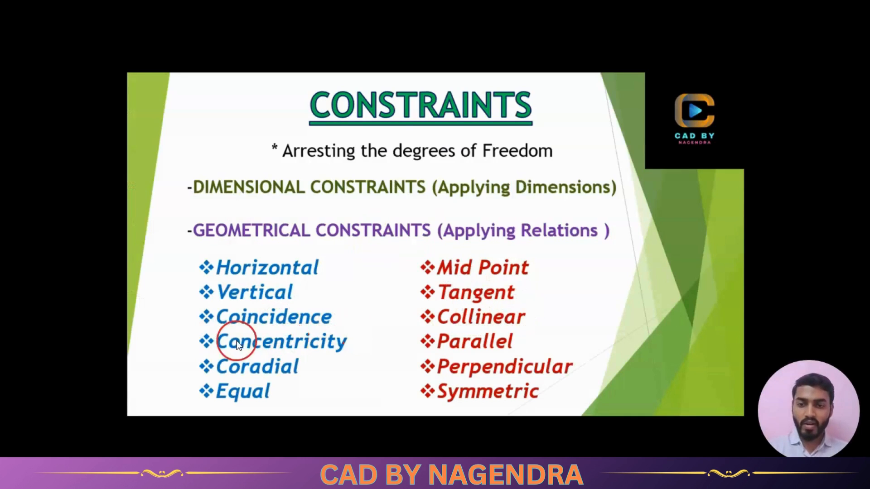
left_click(322, 352)
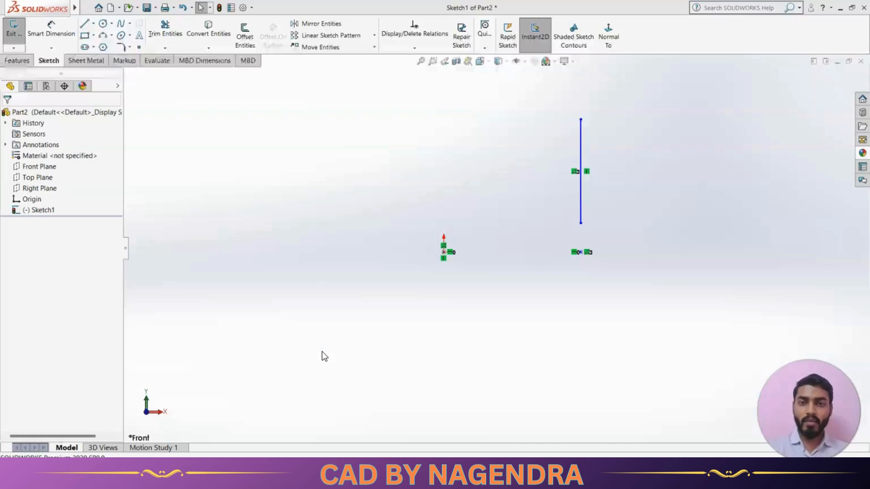
left_click(554, 300)
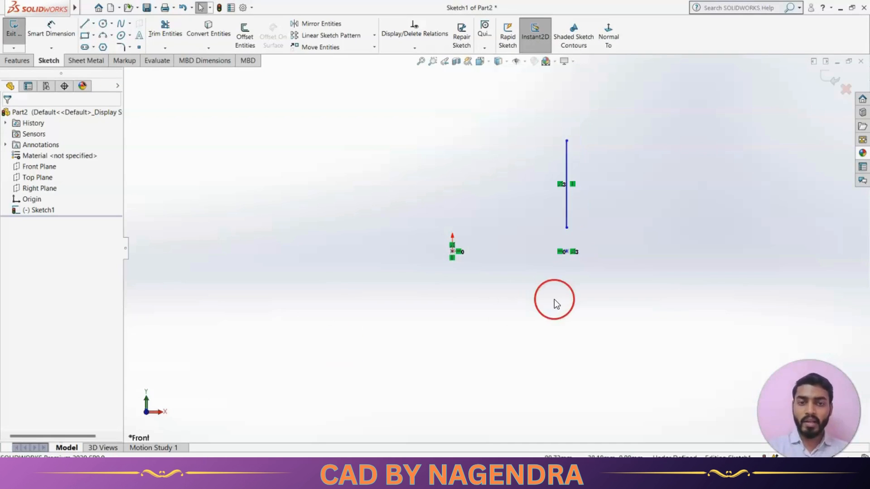
left_click(472, 178)
Draw two circles above and left of the origin, the second with a radius of about 35 mm
left_click(162, 49)
left_click(104, 24)
left_click(248, 156)
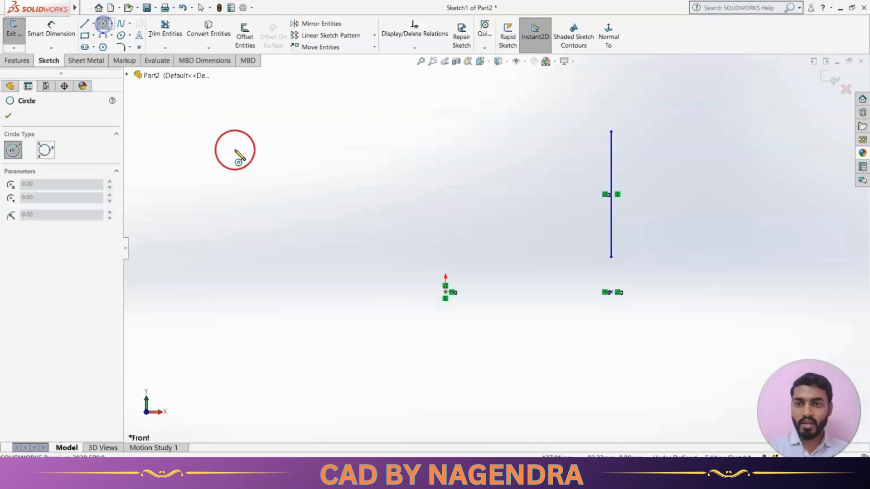
left_click(275, 189)
left_click(405, 177)
left_click(427, 226)
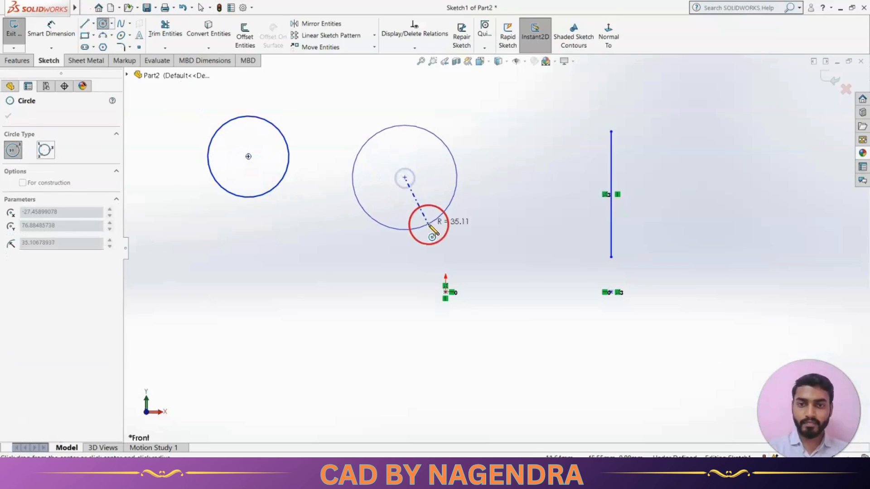
key("Escape")
Add a Concentric relation between the two new circles
left_click(428, 245)
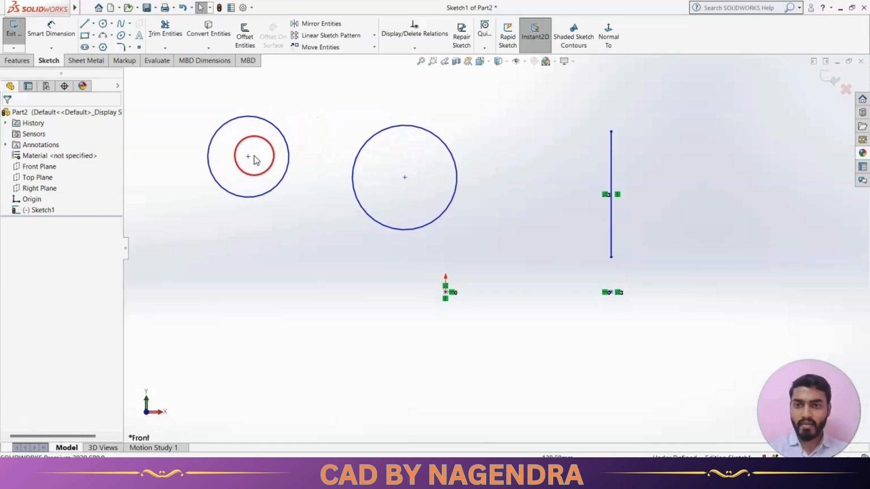
left_click(305, 242)
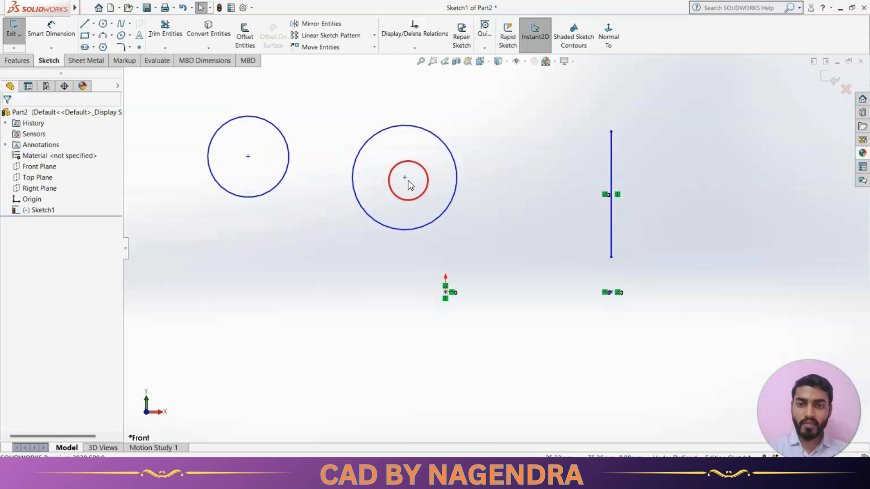
left_click(305, 229)
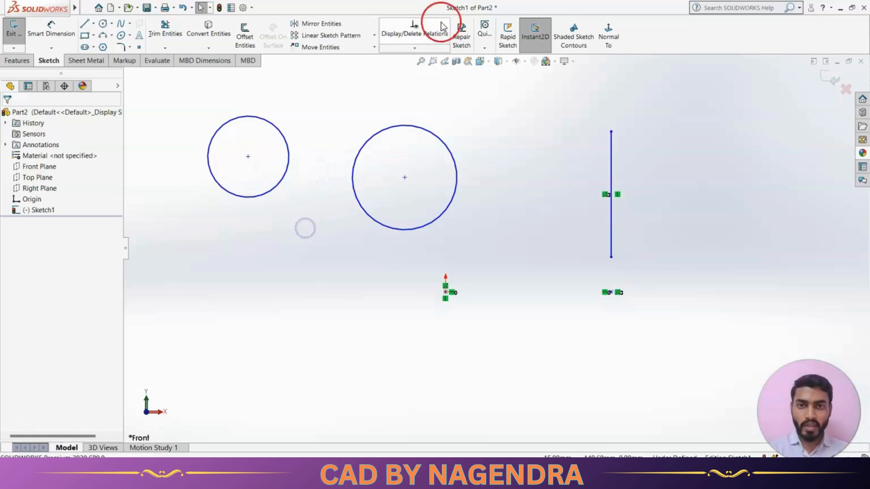
left_click(413, 49)
left_click(413, 71)
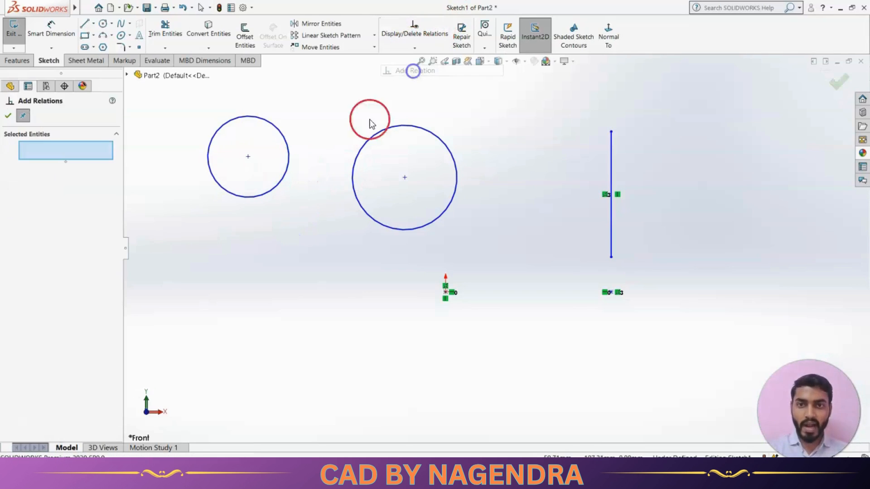
left_click(287, 176)
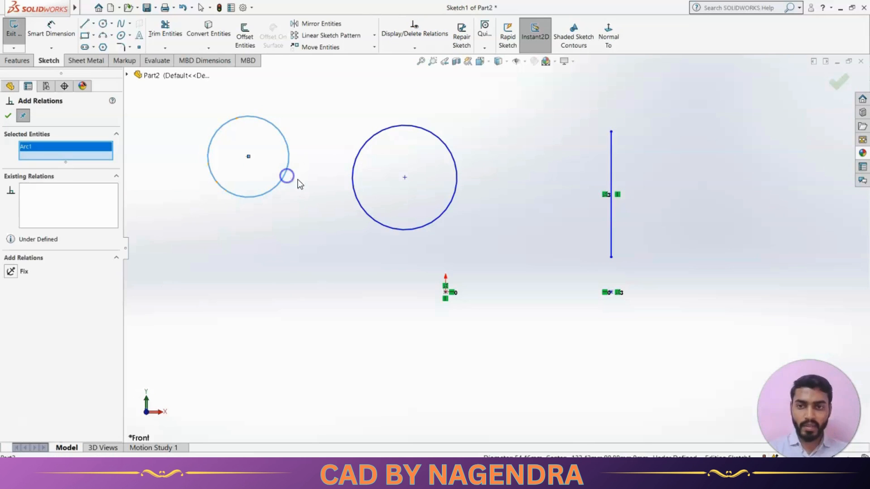
left_click(358, 204)
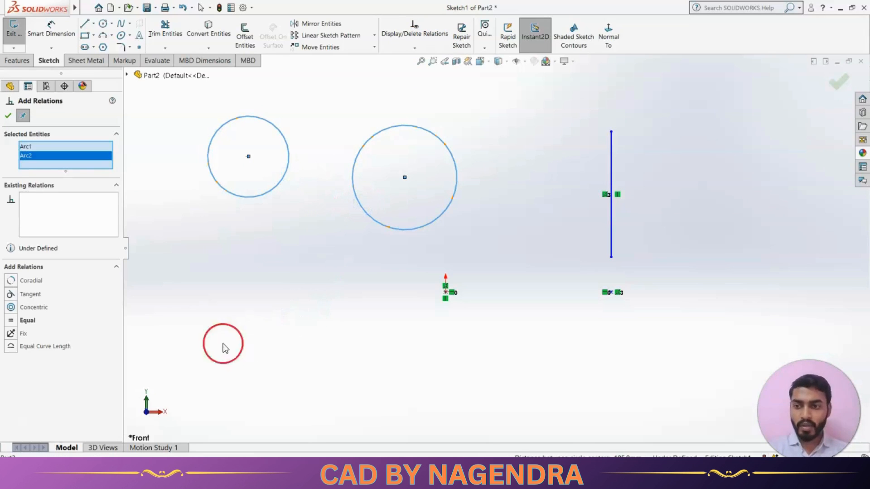
left_click(27, 307)
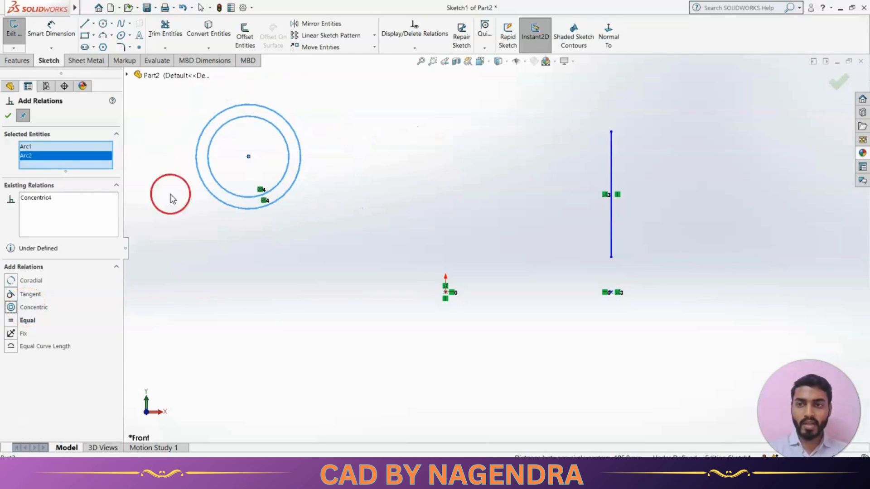
left_click(8, 115)
Drag the shared center of the concentric circles to a new position closer to the origin
left_click(241, 247)
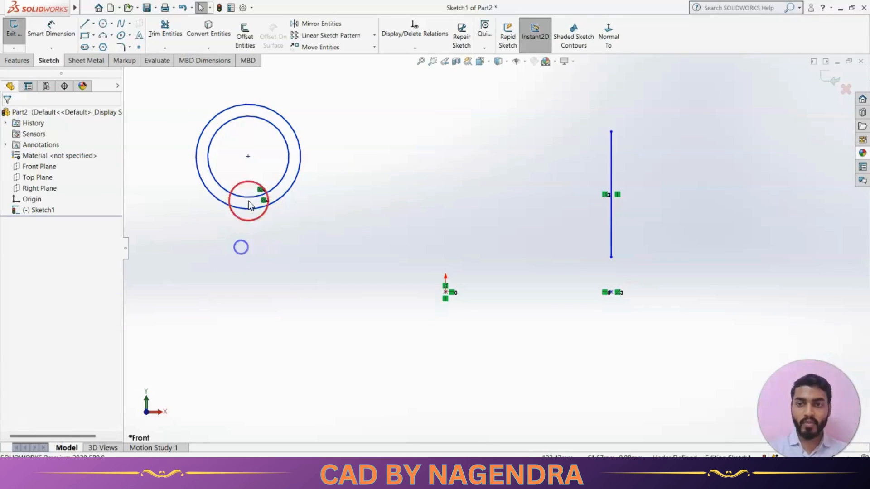
left_click_drag(247, 156, 345, 204)
left_click(490, 223)
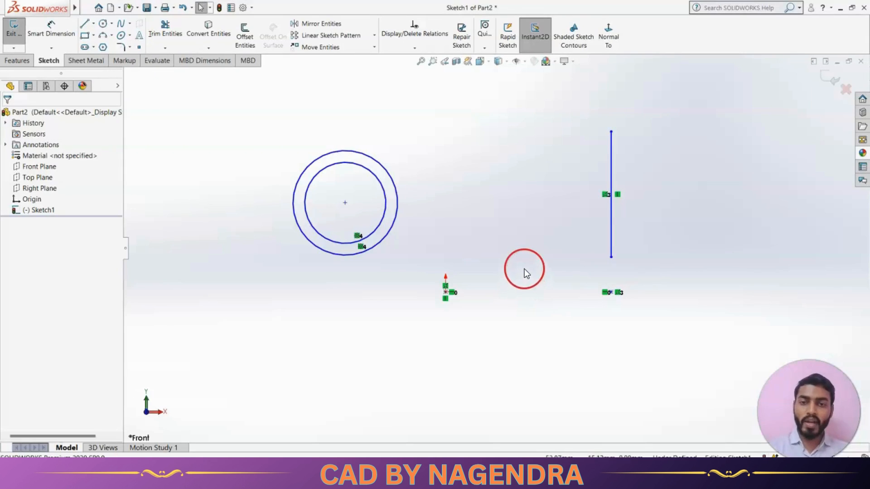
Draw two more circles above the sketch, with radii of about 27 mm and 37 mm
scroll(499, 272, "up", 2)
scroll(464, 182, "down", 1)
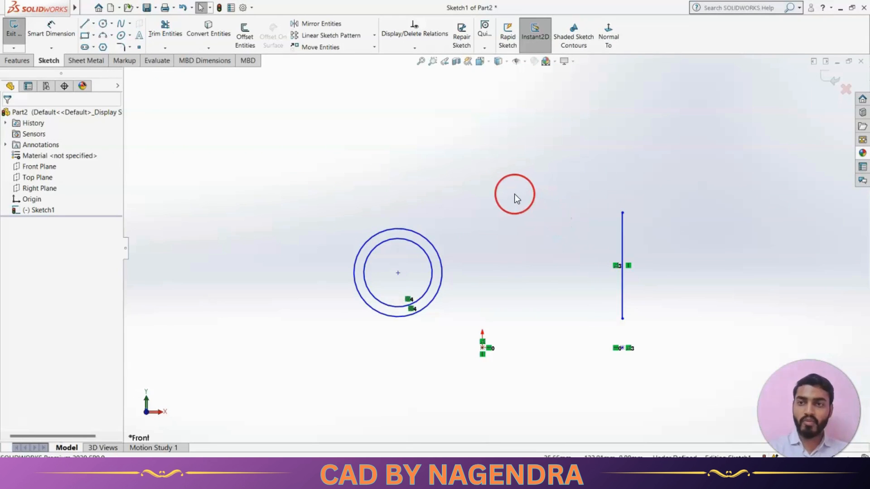
scroll(515, 194, "down", 1)
scroll(513, 204, "up", 1)
scroll(509, 235, "down", 1)
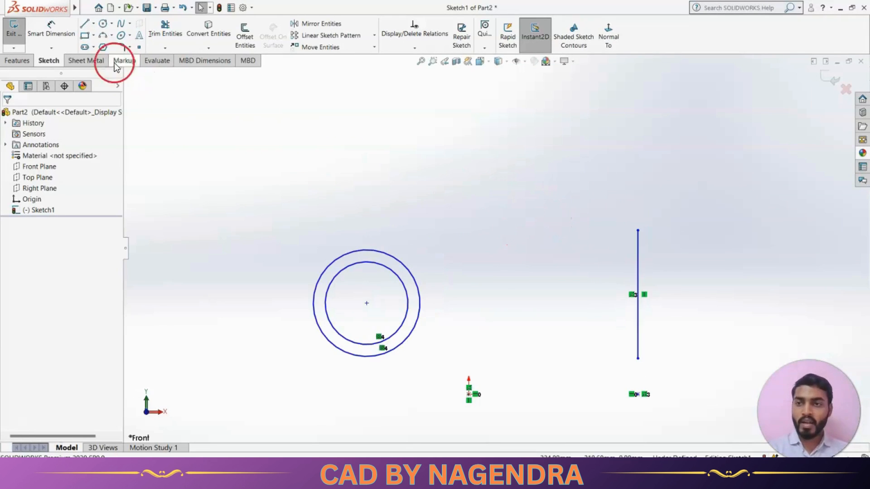
left_click(104, 25)
left_click(427, 158)
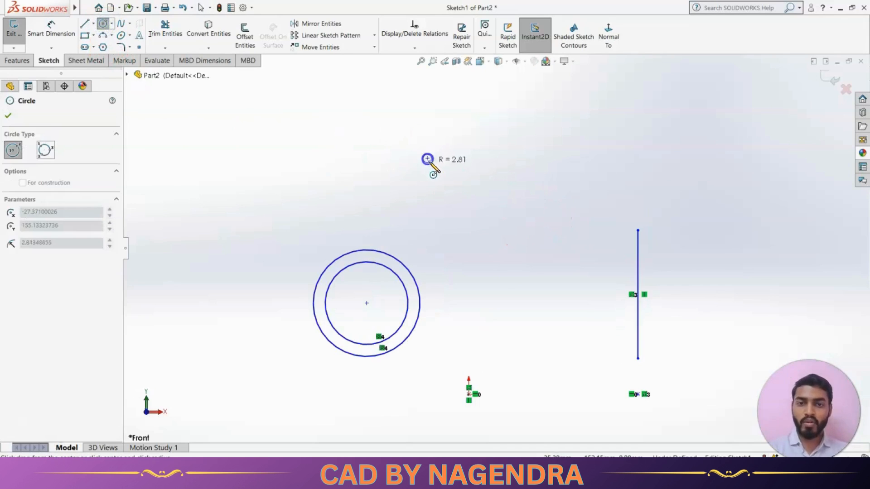
left_click(453, 190)
left_click(548, 181)
left_click(547, 237)
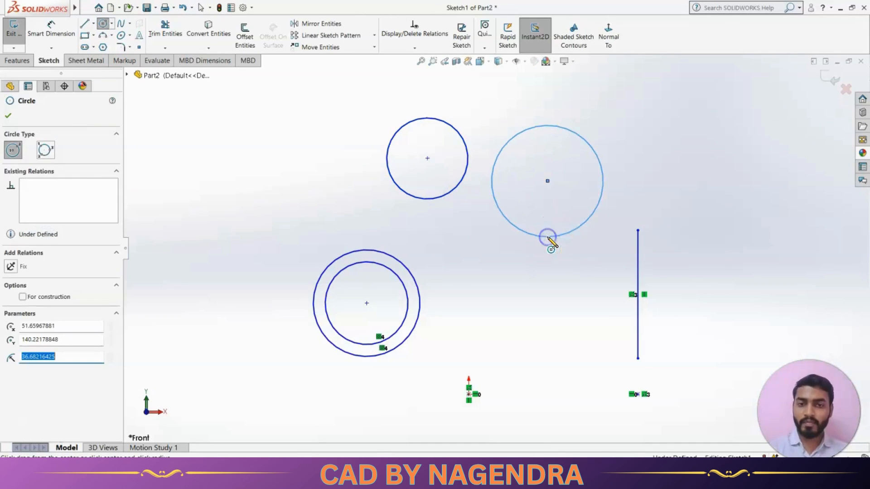
key("Escape")
Dimension the diameter of the smaller upper circle as 50 mm
left_click(51, 32)
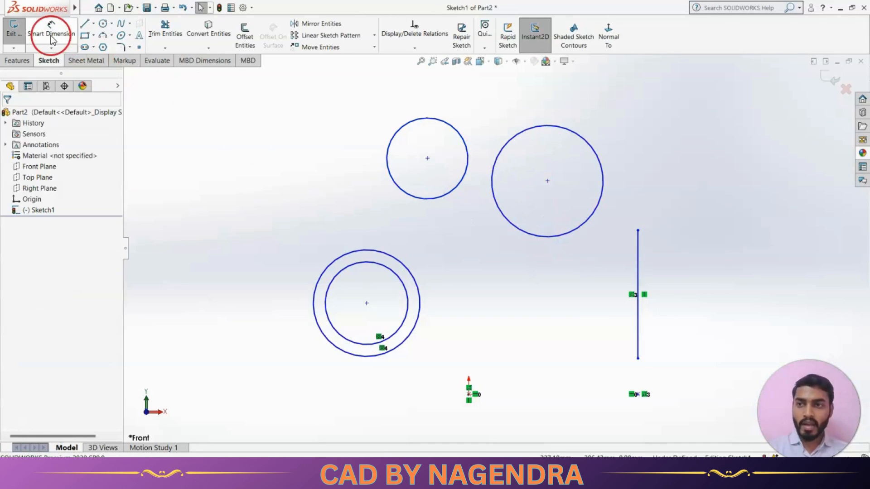
left_click(393, 144)
left_click(353, 94)
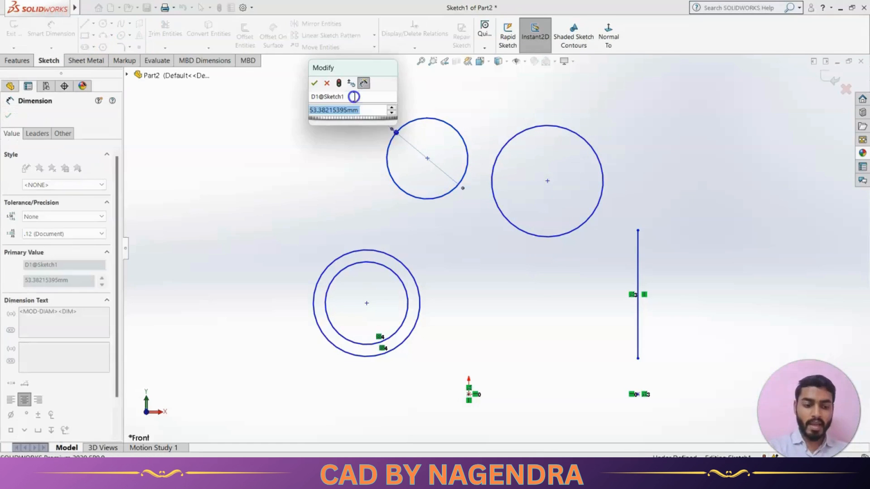
type("50")
key("Return")
left_click(451, 279)
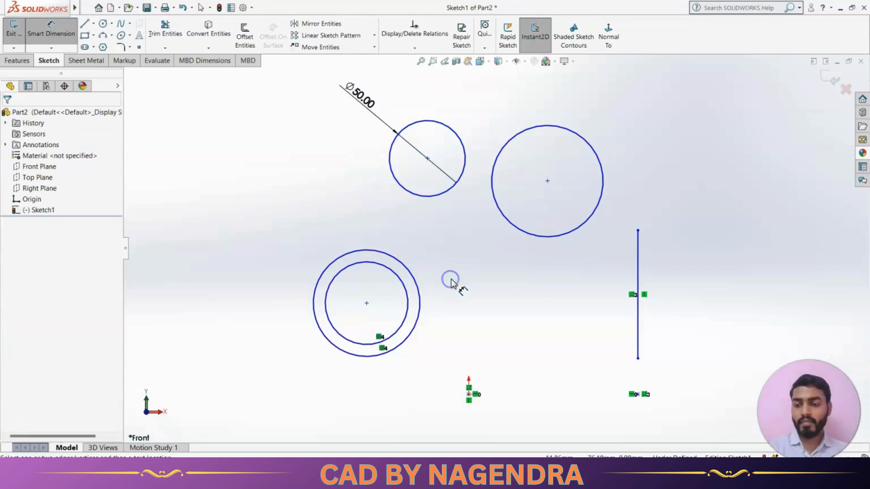
key("Escape")
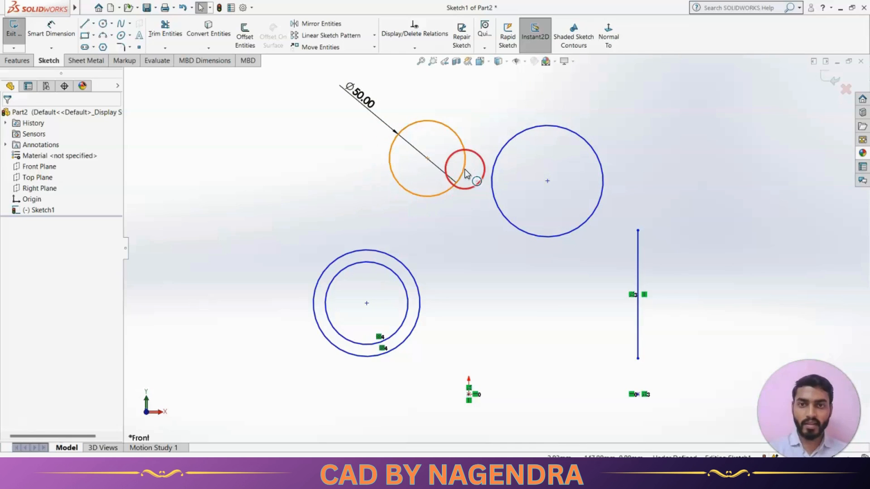
Add a Coradial relation between the 50 mm circle and the circle to its right
left_click(415, 48)
left_click(418, 71)
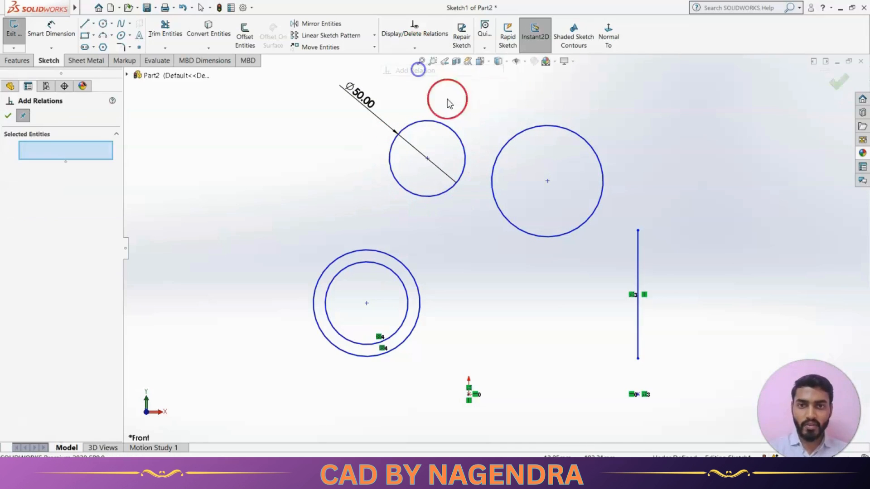
left_click(459, 137)
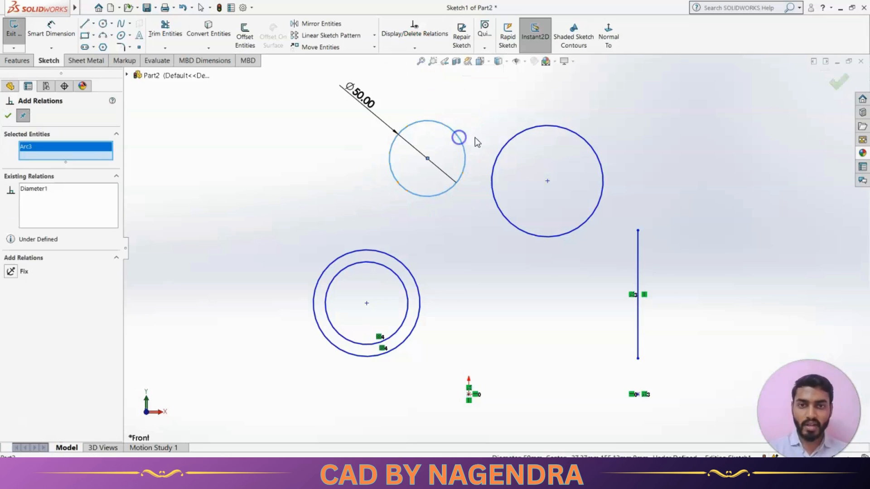
left_click(504, 143)
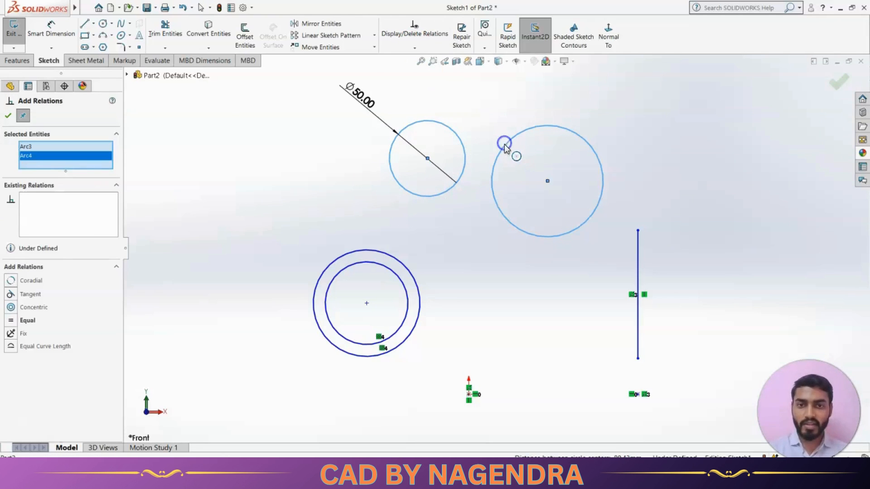
left_click(28, 282)
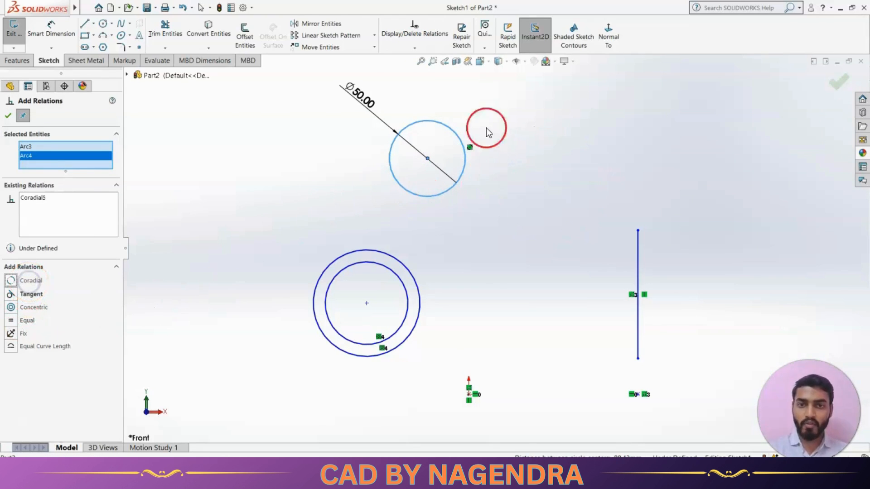
left_click(8, 115)
left_click(252, 184)
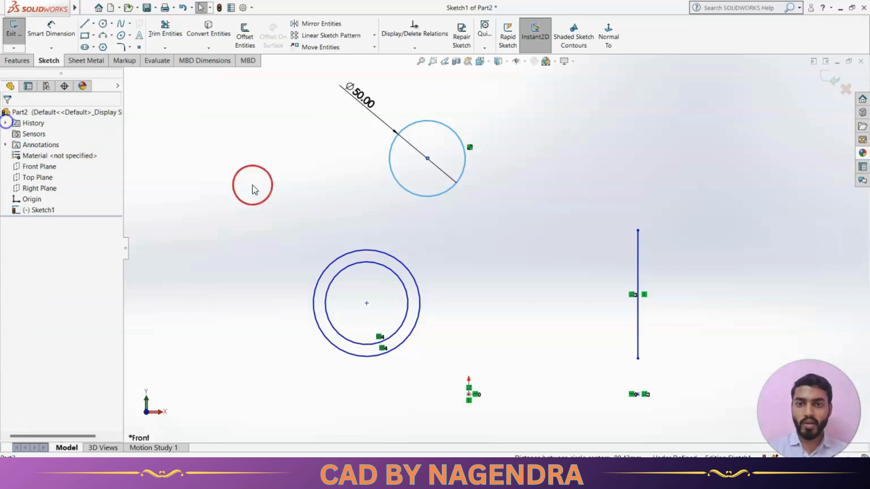
left_click(464, 190)
left_click(429, 163)
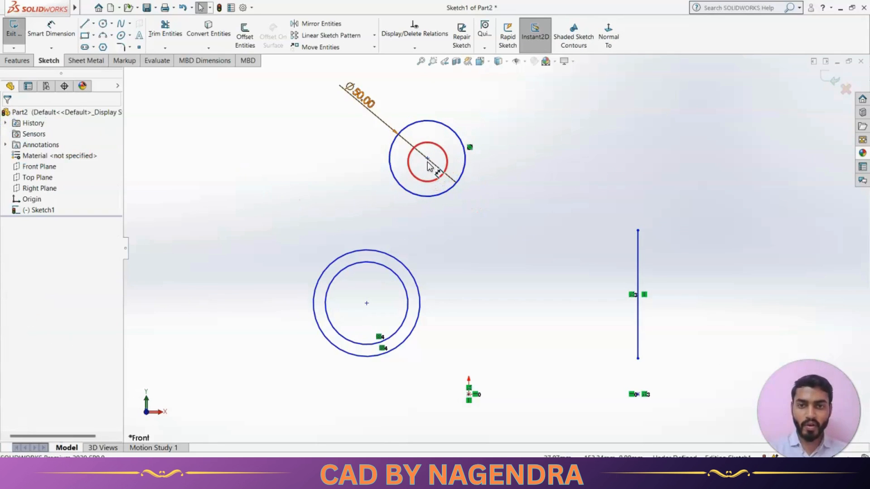
left_click(488, 286)
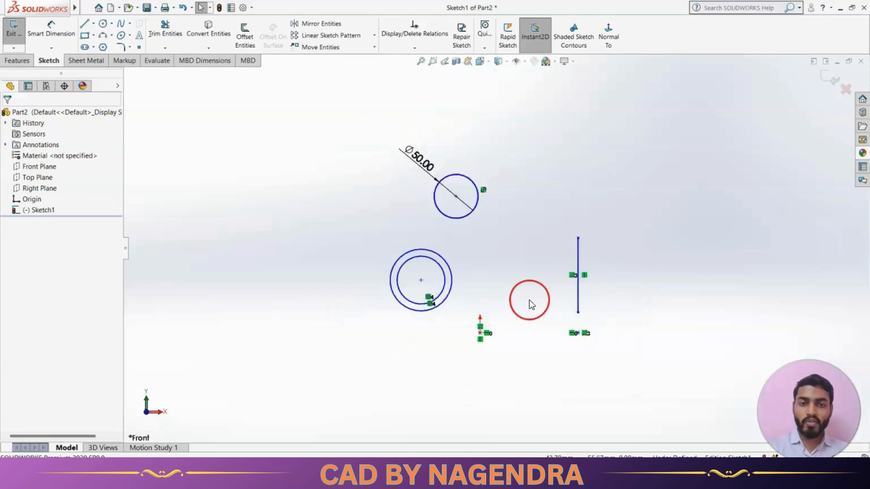
Draw a new circle of about 35 mm radius above the vertical line
left_click(103, 23)
left_click_drag(545, 161, 565, 184)
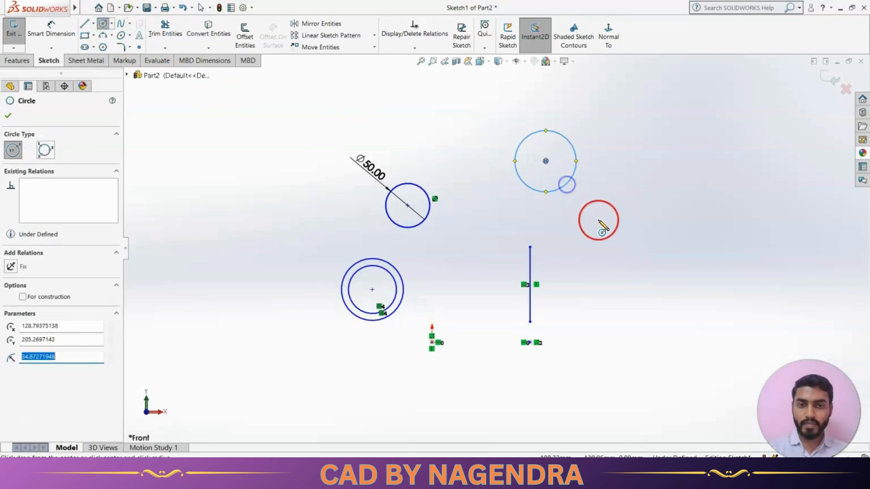
Draw a circle of about 53 mm radius beside the upper circle and make the two circles equal in size
left_click_drag(598, 220, 623, 259)
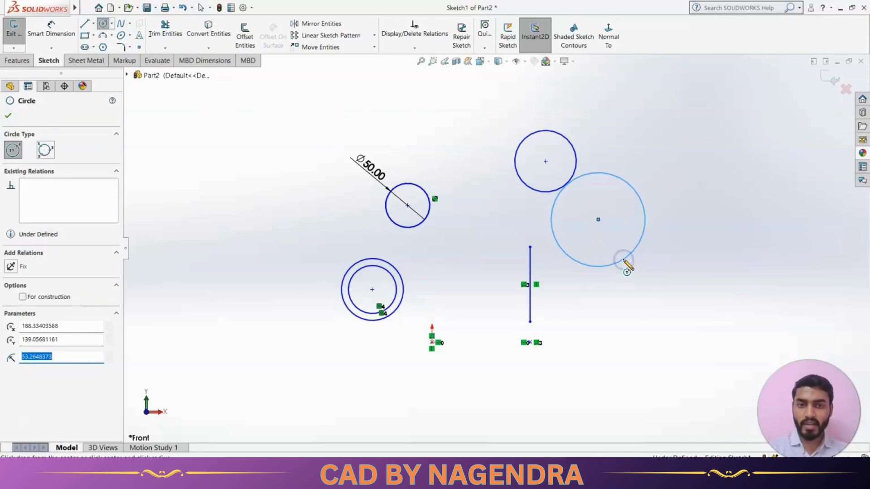
key("Escape")
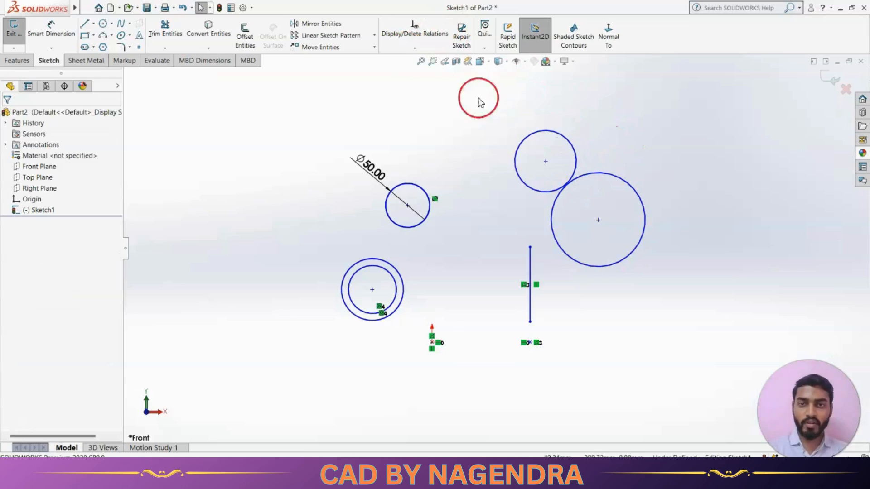
left_click(420, 53)
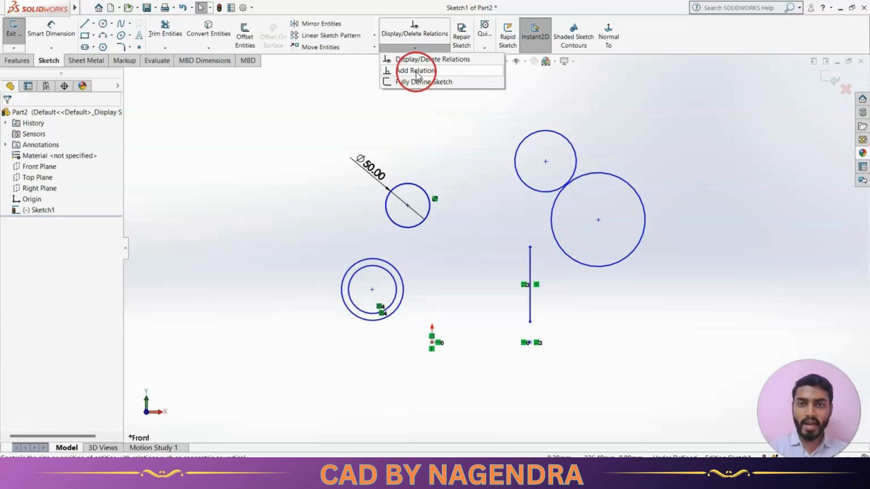
left_click(618, 109)
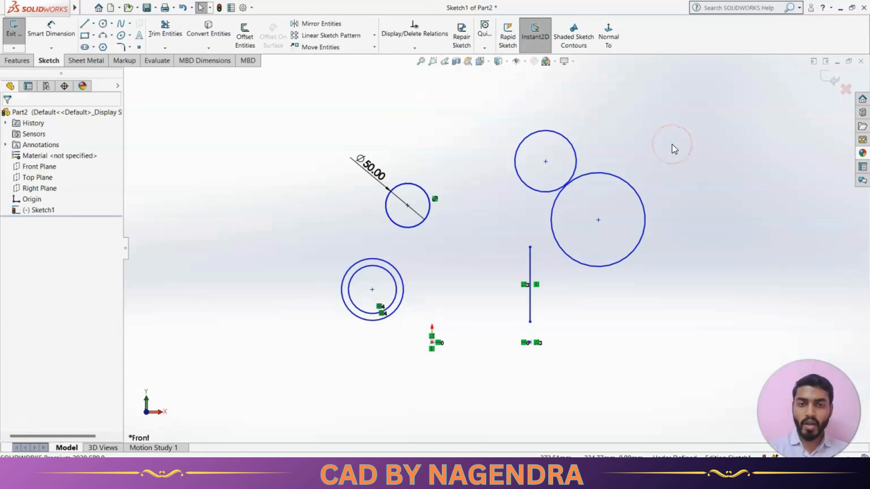
left_click(570, 142)
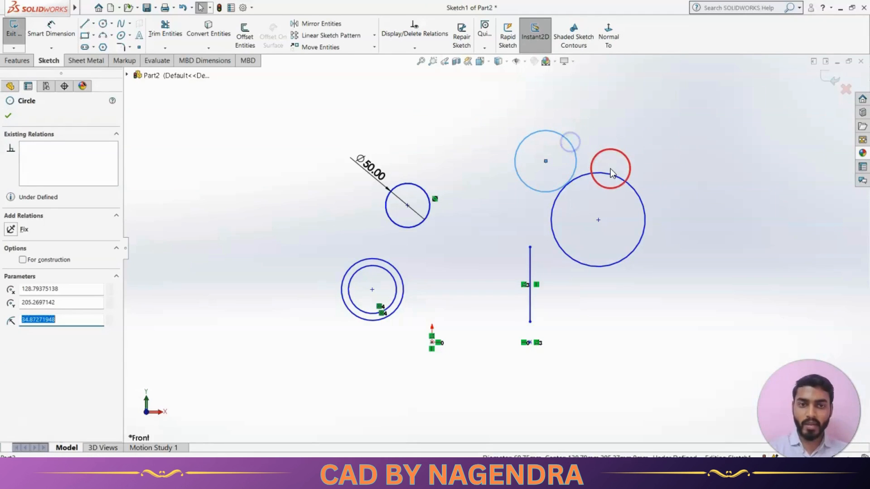
left_click(611, 171, "ctrl")
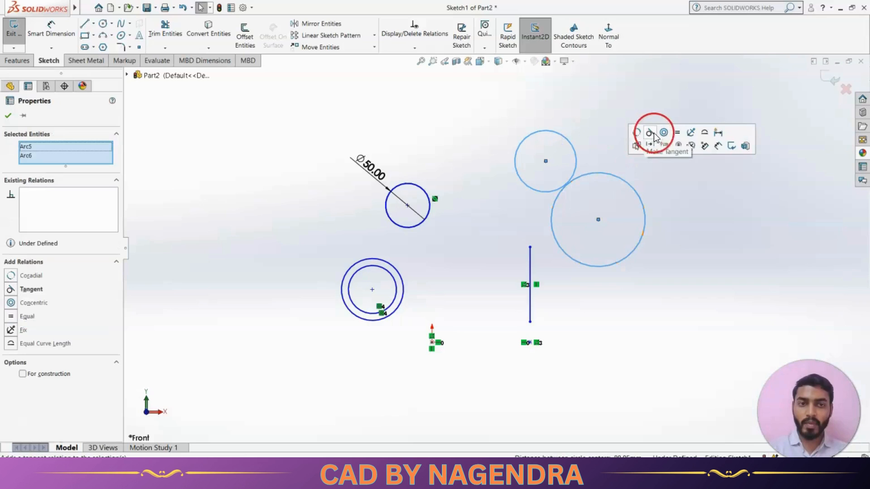
left_click(677, 133)
left_click(671, 240)
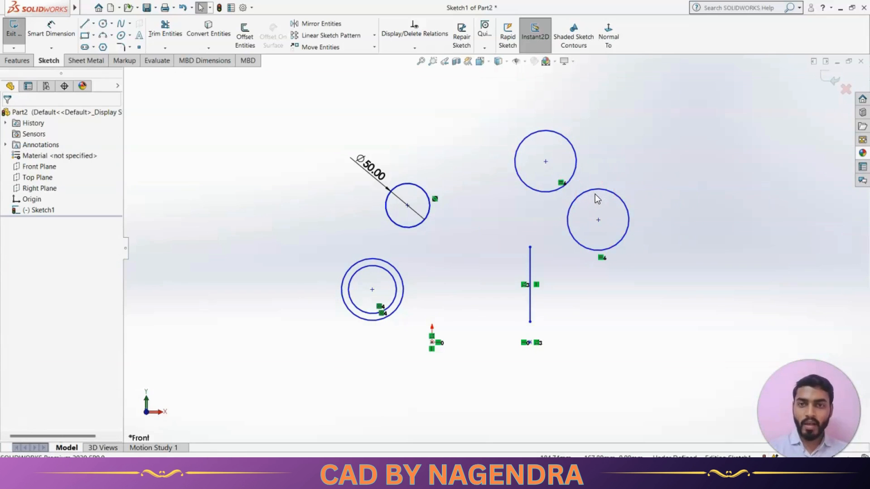
Draw a horizontal line about 73 mm long above the sketch
scroll(544, 180, "up", 3)
scroll(518, 187, "down", 3)
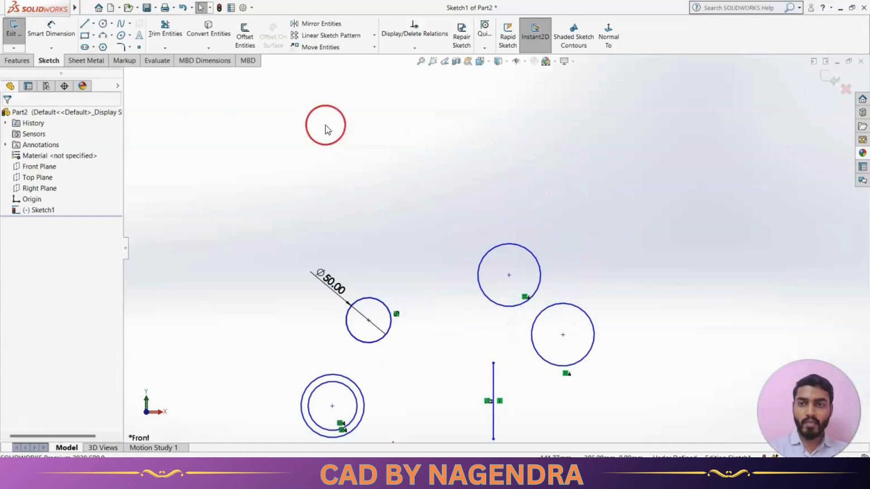
left_click(84, 23)
left_click(342, 175)
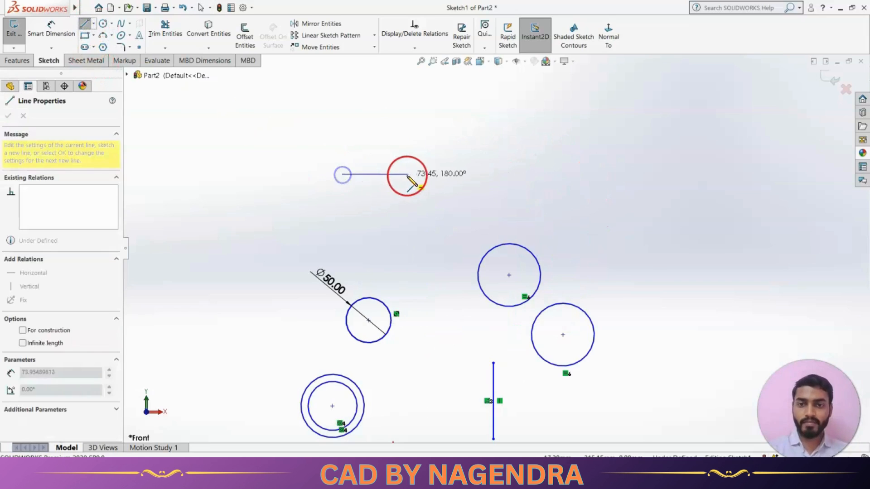
left_click(414, 174)
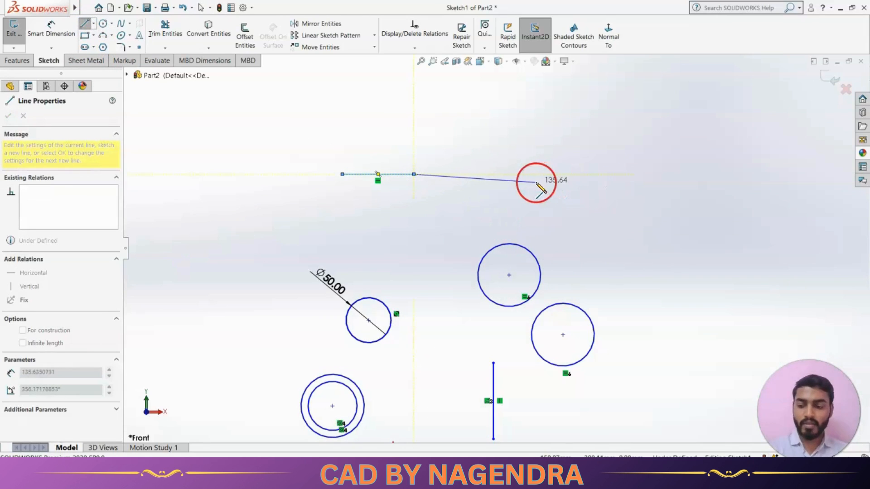
key("Escape")
Draw a short vertical line about 22 mm long to the right of the horizontal line
left_click(84, 24)
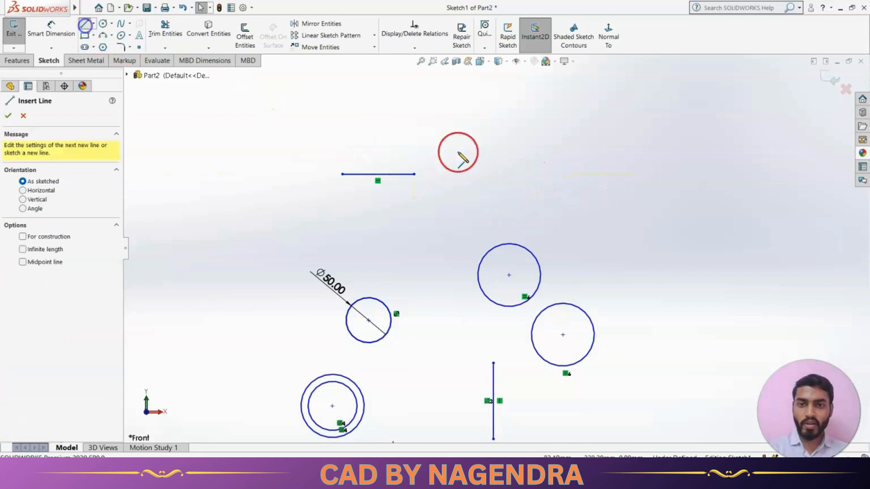
left_click(569, 173)
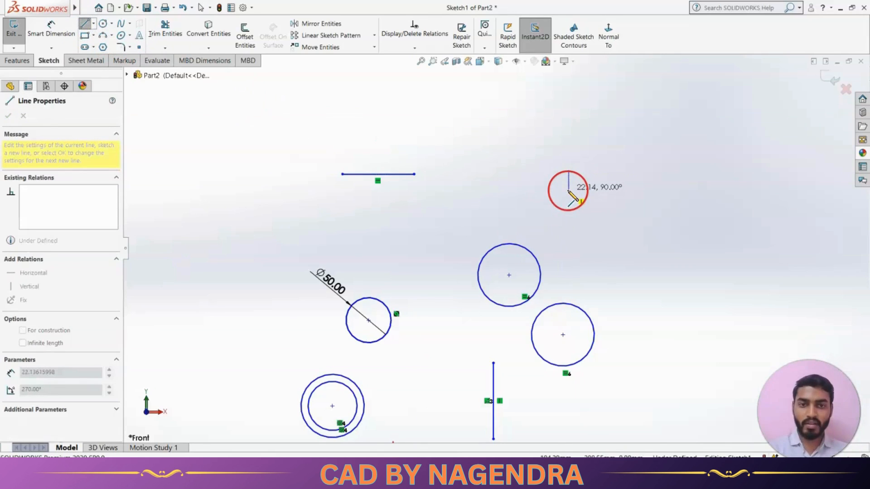
left_click(568, 190)
key("Escape")
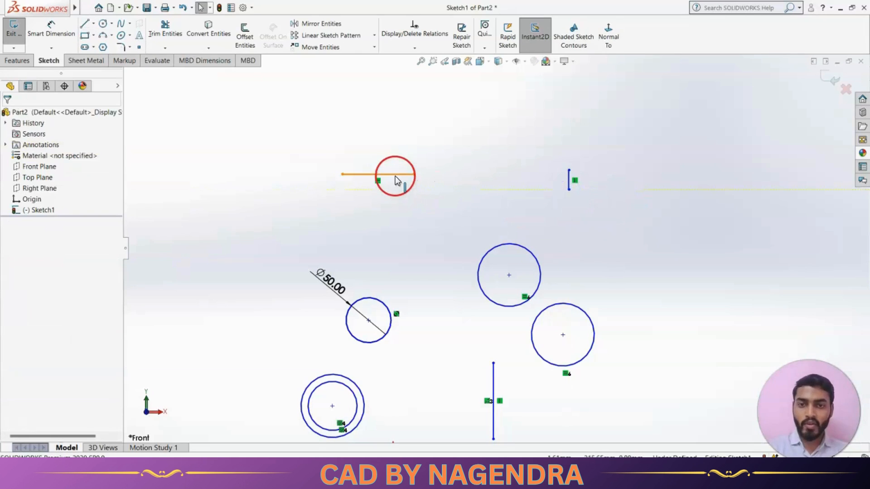
Make the horizontal and vertical lines equal in length
left_click(393, 174)
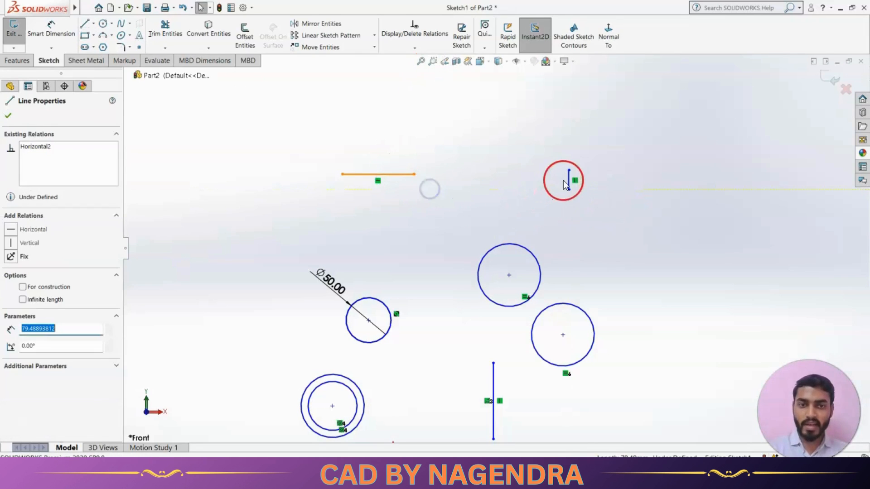
left_click(570, 180, "ctrl")
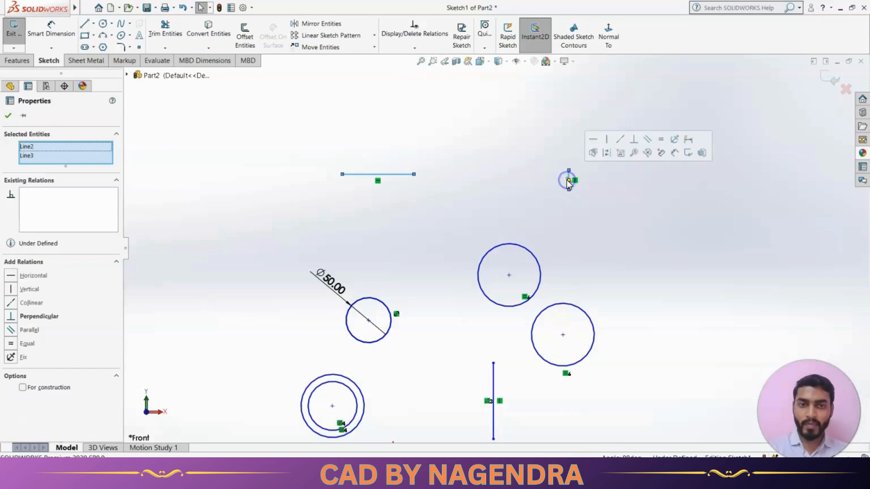
left_click(660, 140)
left_click(644, 244)
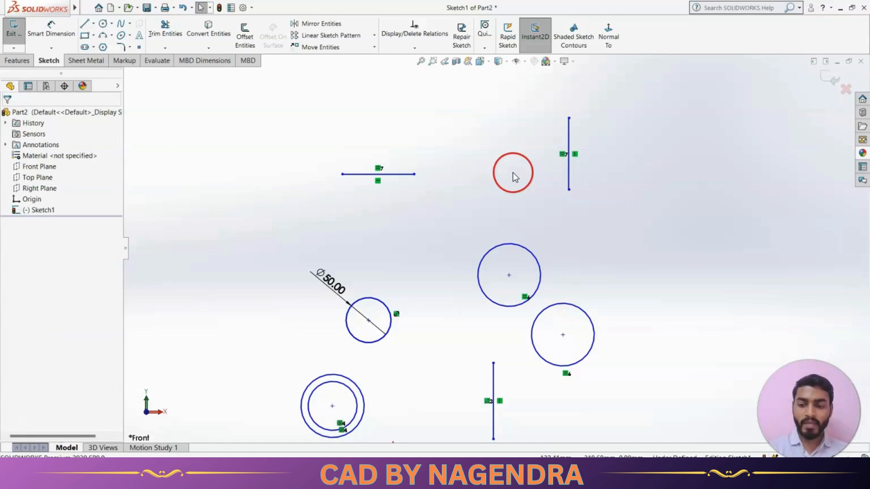
Delete all entities in the sketch
key("alt+Tab")
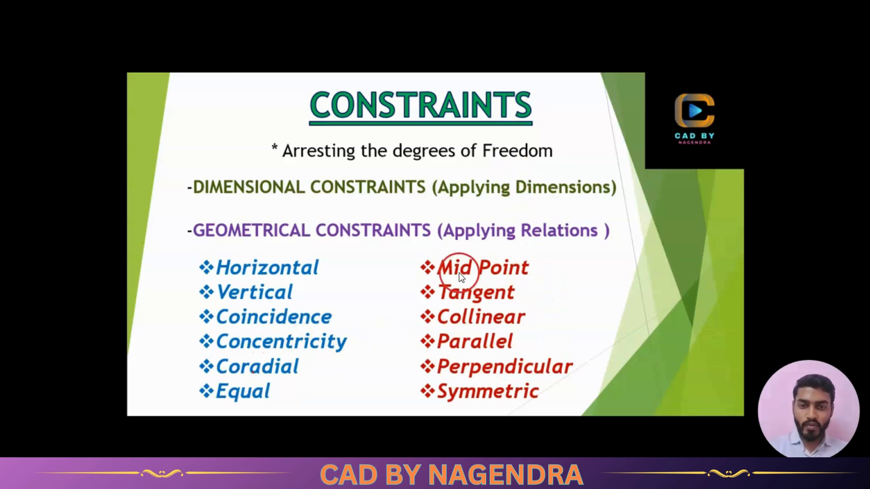
key("alt+Tab")
scroll(518, 276, "up", 5)
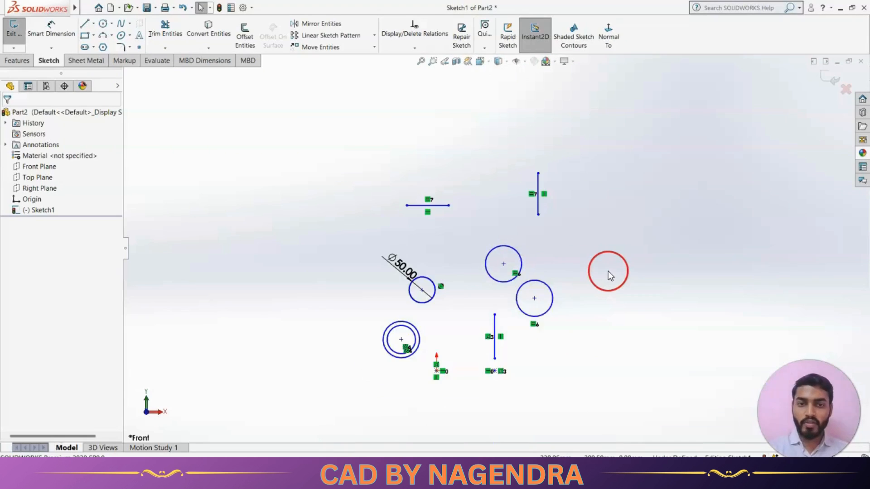
left_click_drag(329, 162, 631, 379)
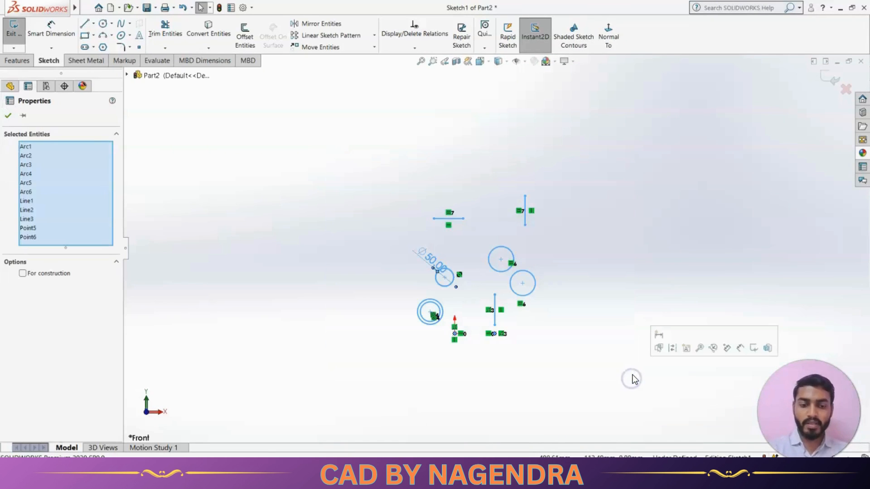
key("Delete")
scroll(453, 328, "down", 5)
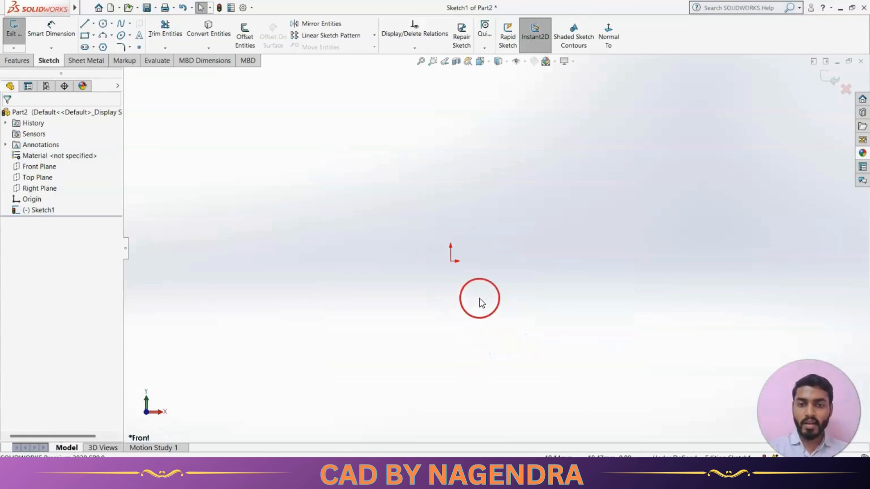
Draw a horizontal line about 138 mm long passing just above the origin
left_click(84, 23)
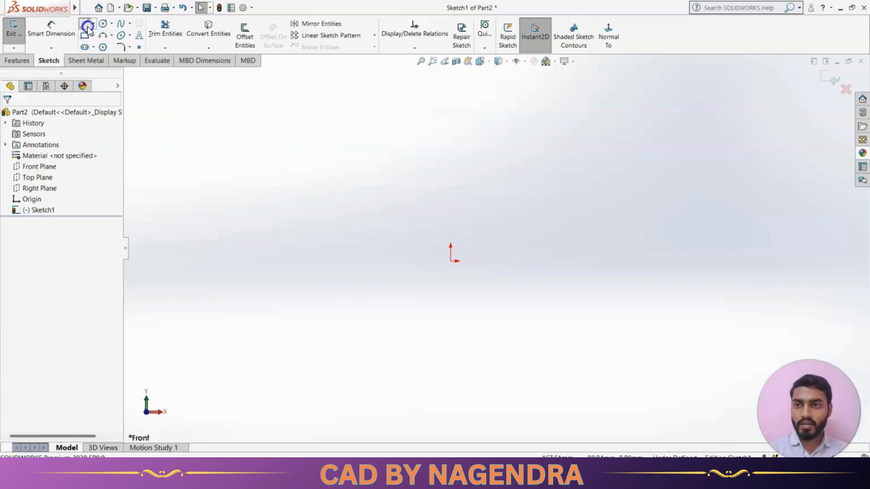
left_click(368, 248)
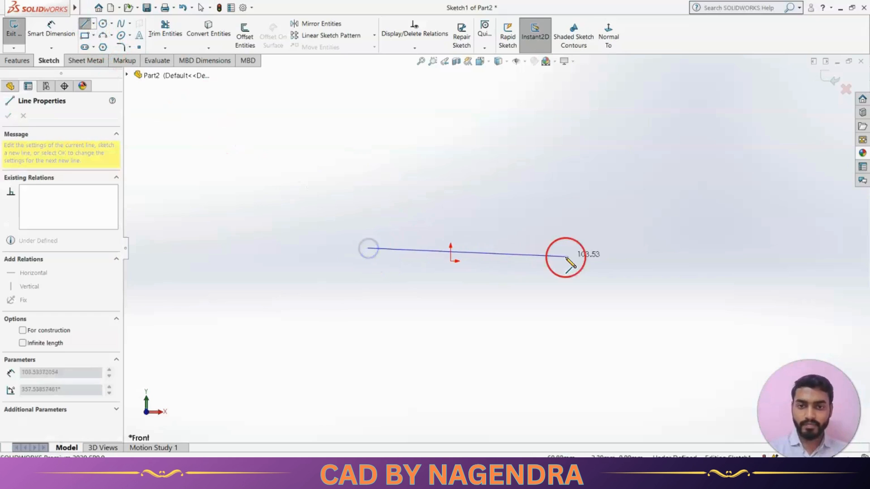
left_click(633, 247)
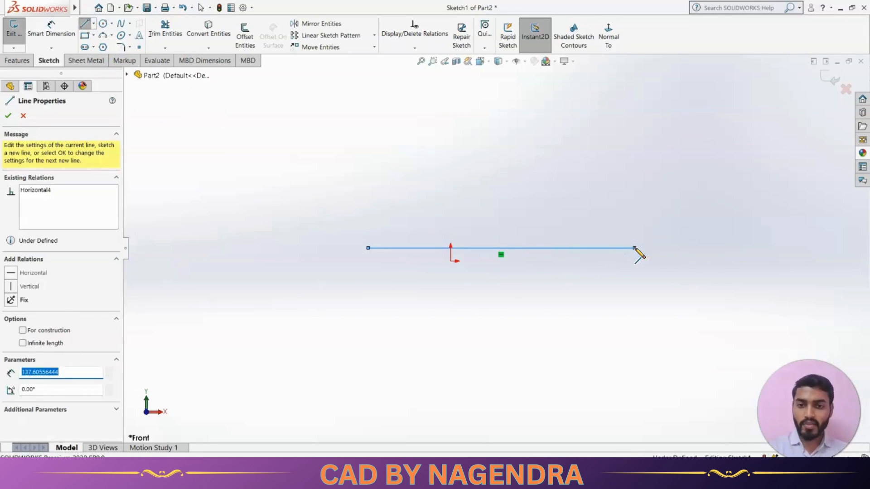
key("Escape")
key("Escape")
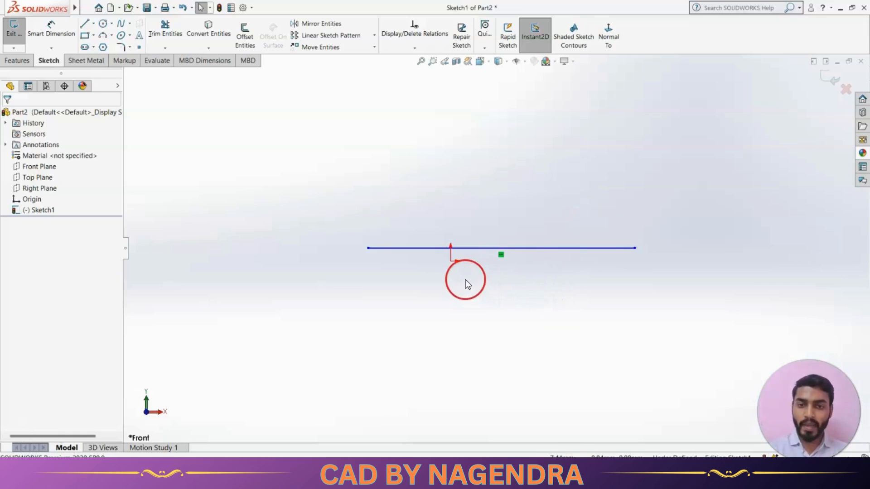
Add a Midpoint relation between the horizontal line and the origin
left_click(517, 246)
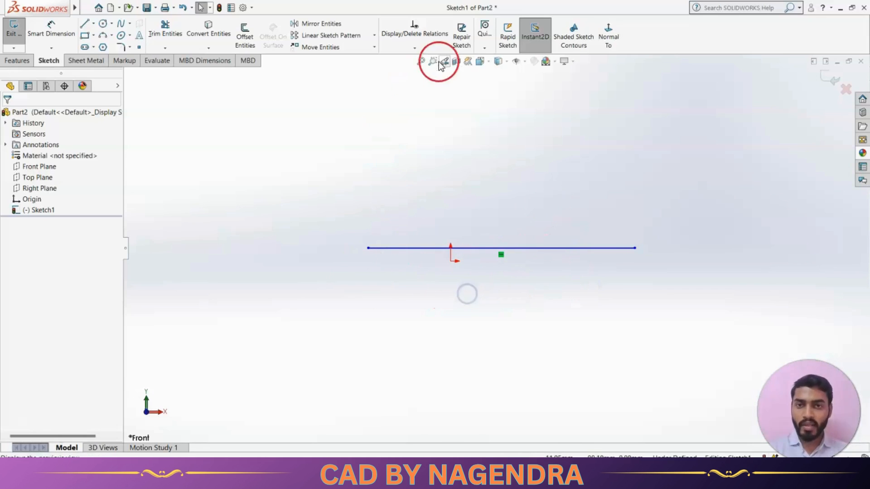
left_click(434, 50)
left_click(428, 70)
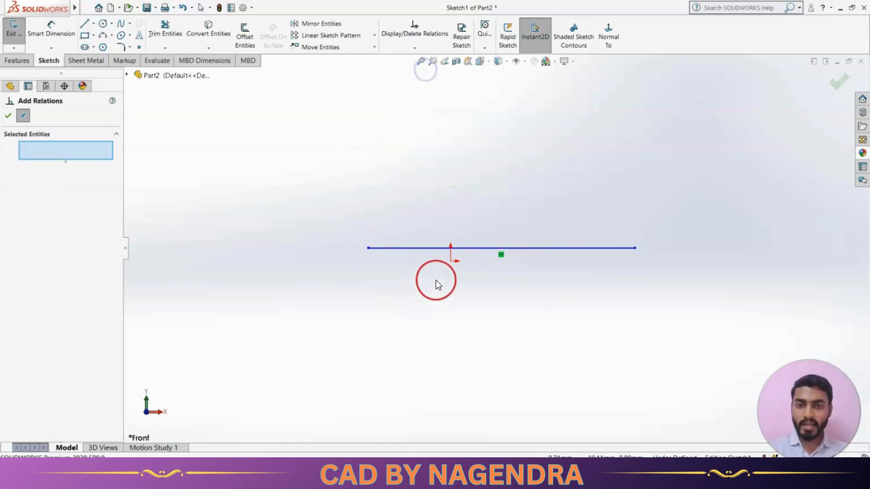
left_click(451, 262)
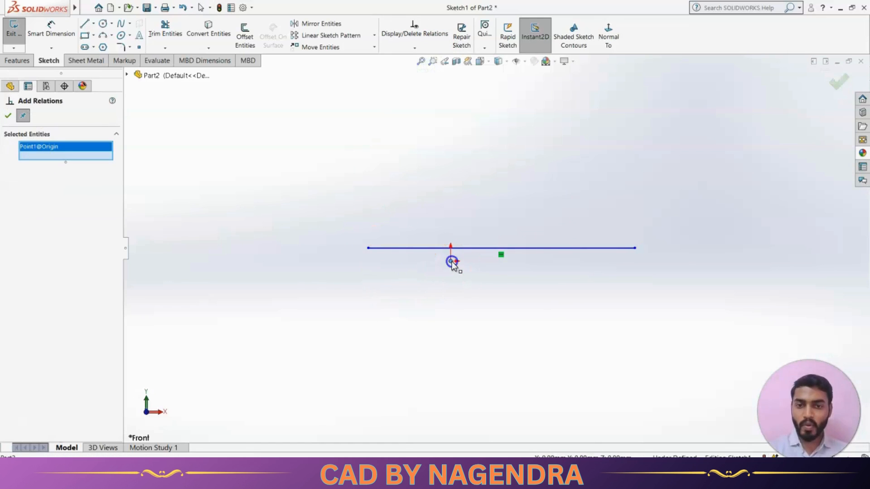
left_click(475, 248)
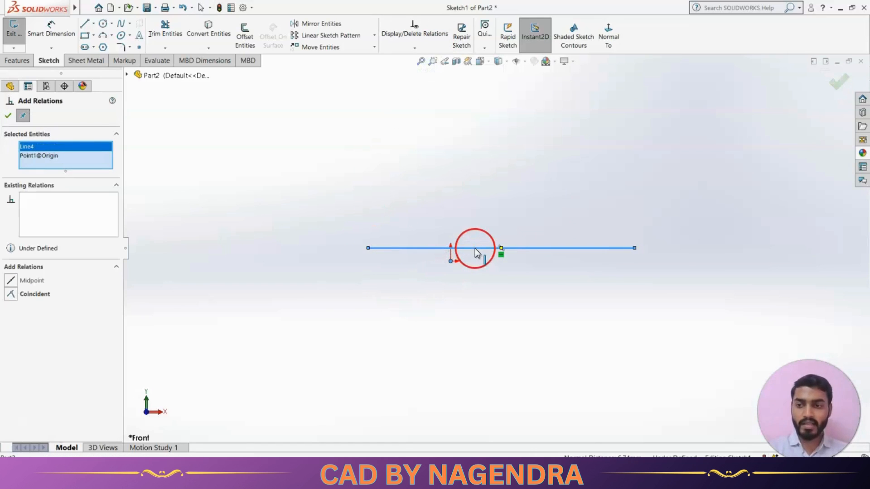
left_click(38, 279)
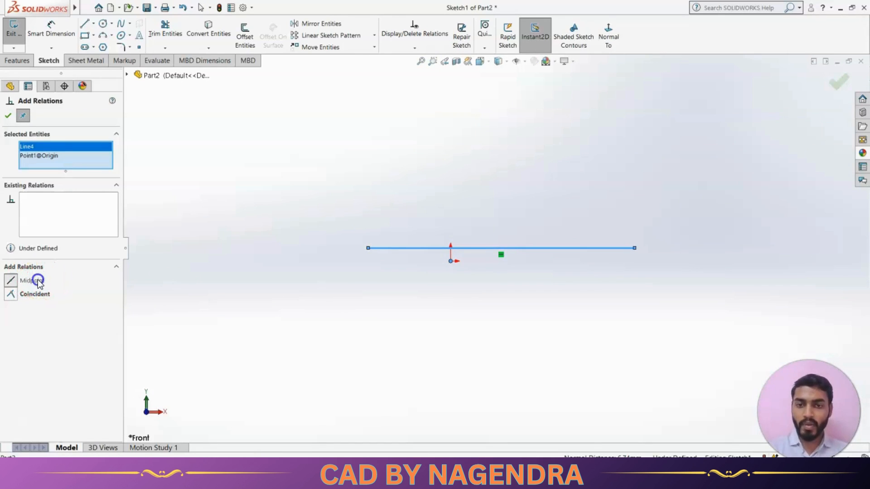
left_click(9, 116)
left_click(499, 244)
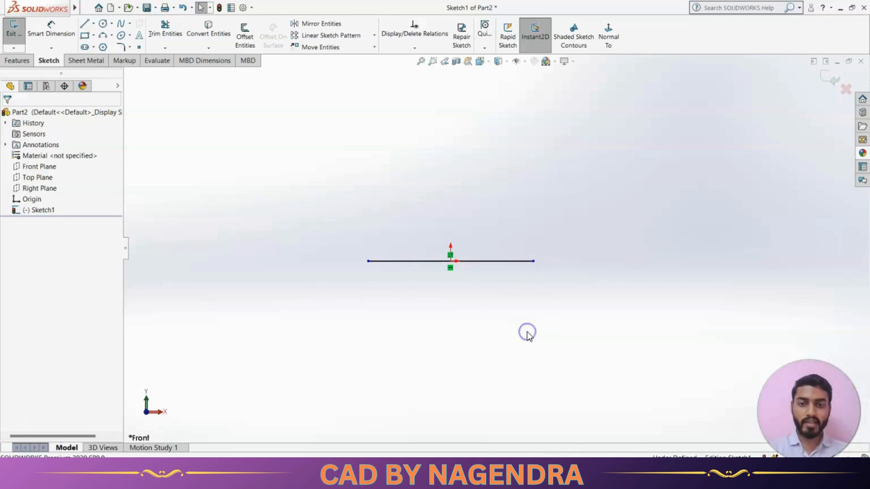
key("alt+Tab")
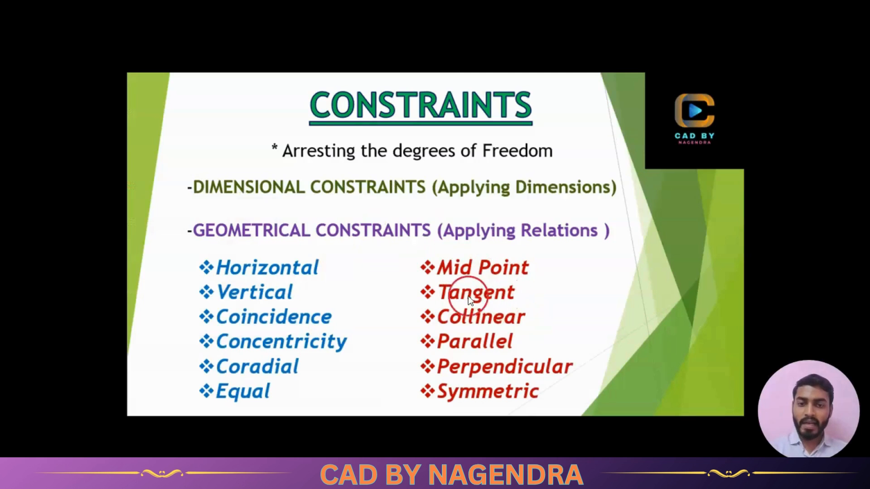
key("alt+Tab")
scroll(545, 301, "up", 2)
scroll(536, 298, "down", 2)
scroll(520, 286, "up", 3)
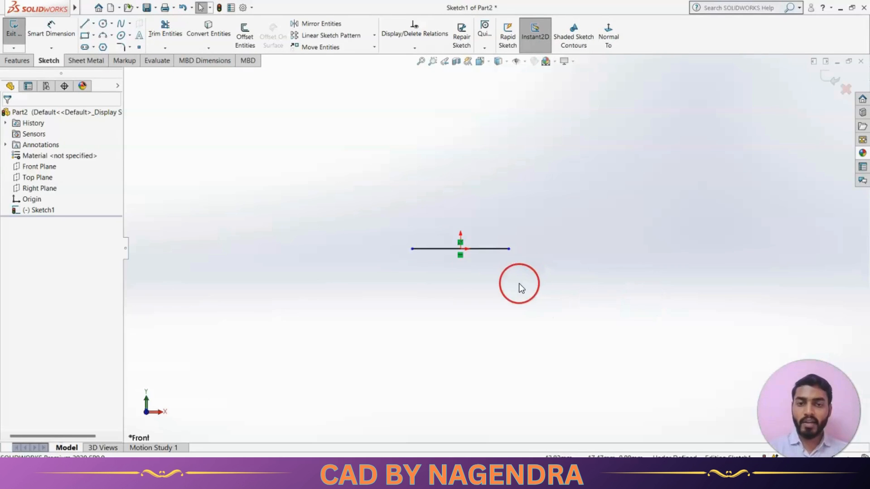
scroll(521, 237, "down", 3)
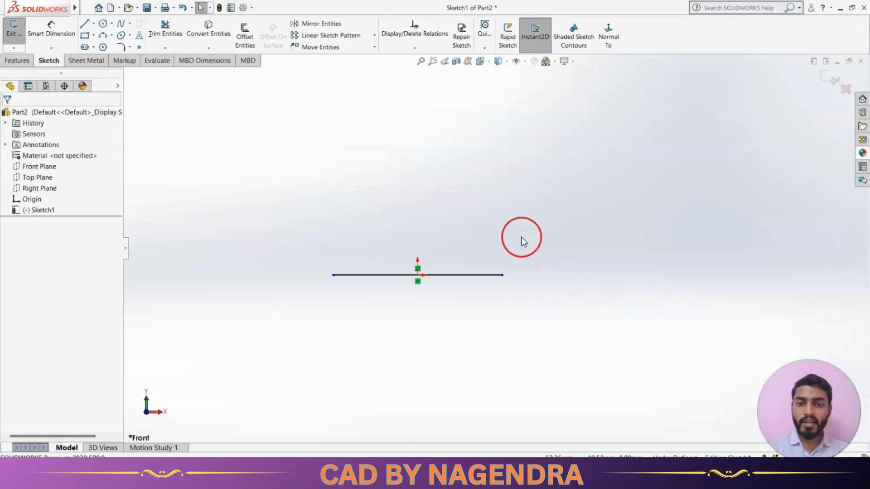
Draw a circle of about 20 mm radius above the horizontal line
left_click(102, 25)
left_click(501, 188)
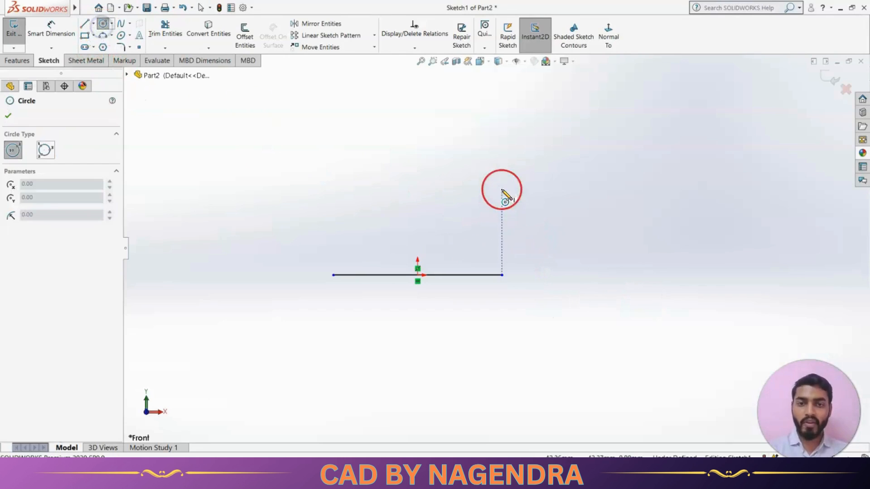
left_click(526, 221)
left_click(84, 23)
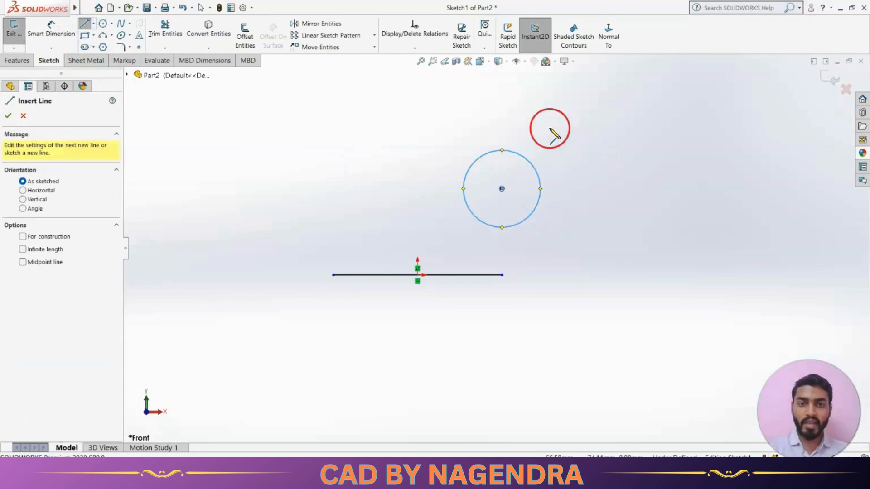
Draw an inclined line right of the first circle and a second circle on the left above the horizontal line
left_click_drag(549, 129, 643, 300)
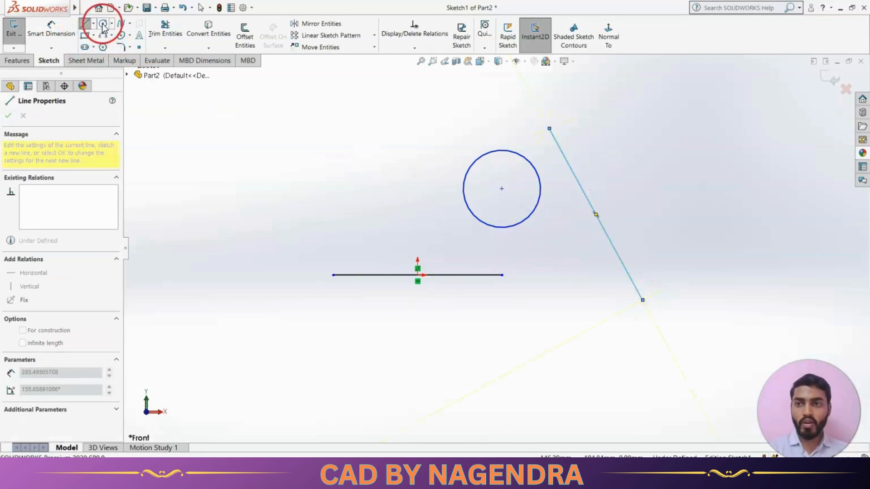
left_click(103, 25)
left_click(333, 185)
left_click(364, 212)
key("Escape")
left_click(412, 225)
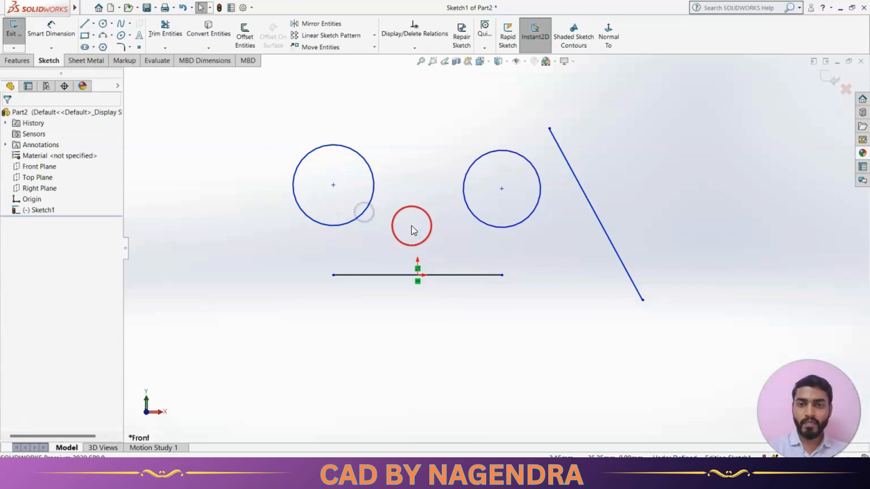
Add a Tangent relation between the right circle and the inclined line
left_click(413, 48)
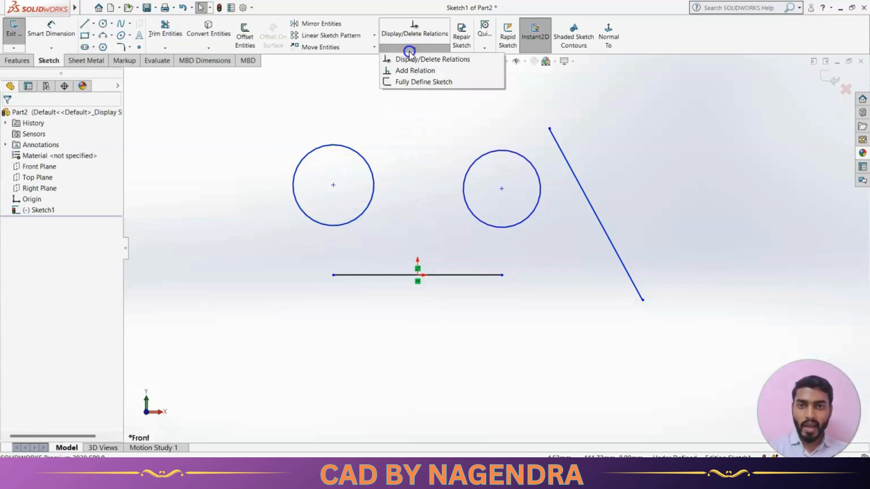
left_click(424, 69)
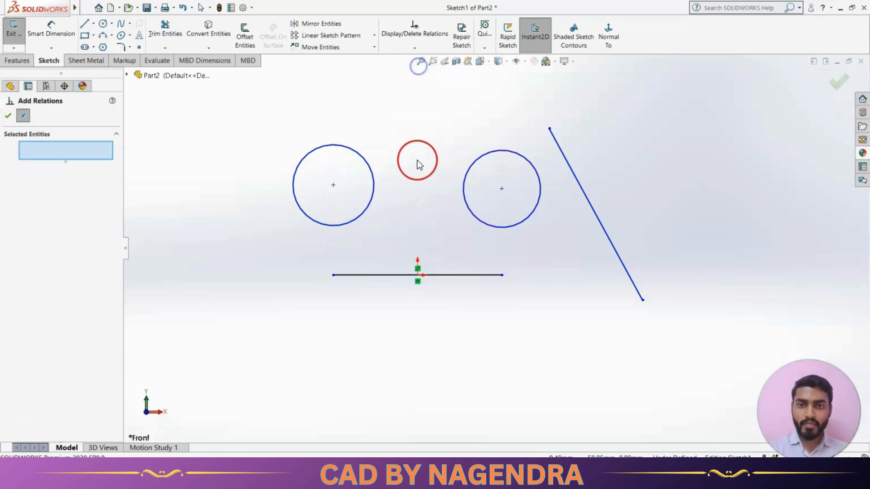
left_click(535, 169)
left_click(566, 161)
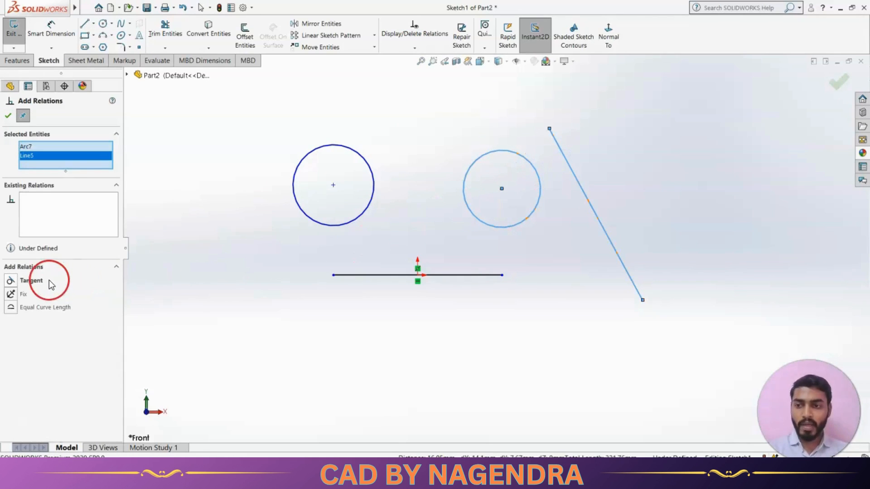
left_click(36, 281)
left_click(8, 116)
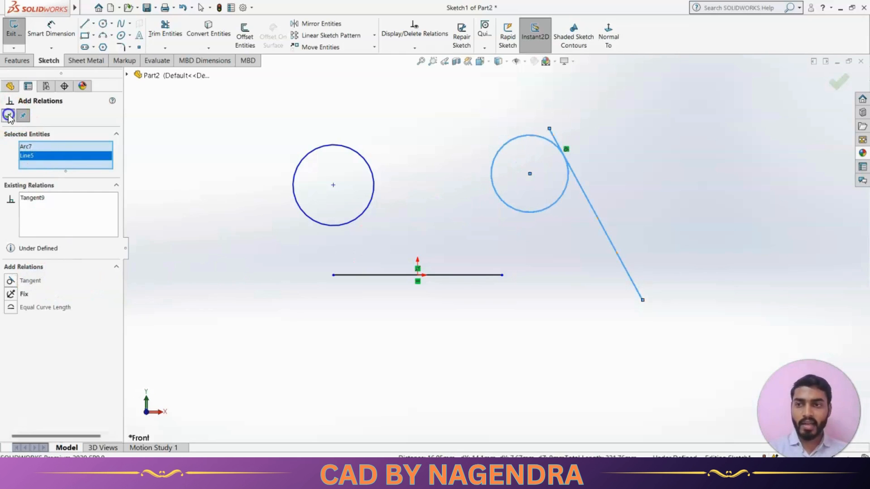
left_click(517, 252)
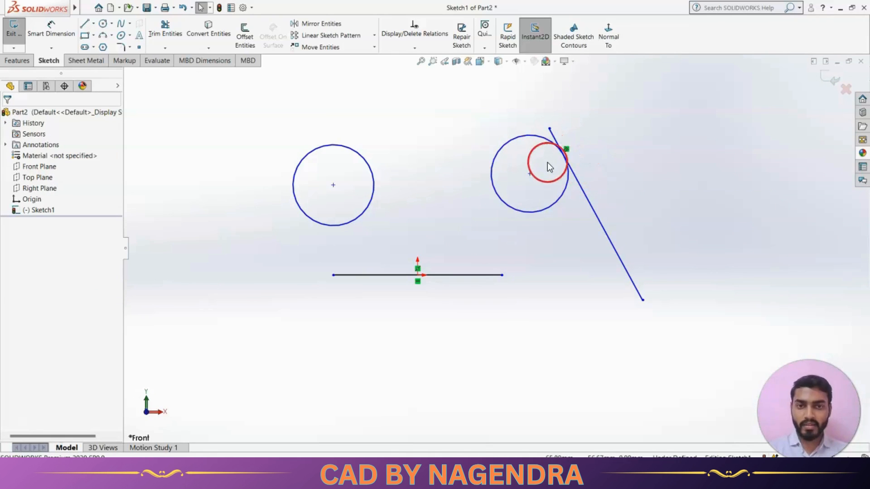
Add a Tangent relation between the two circles
left_click(414, 48)
left_click(411, 71)
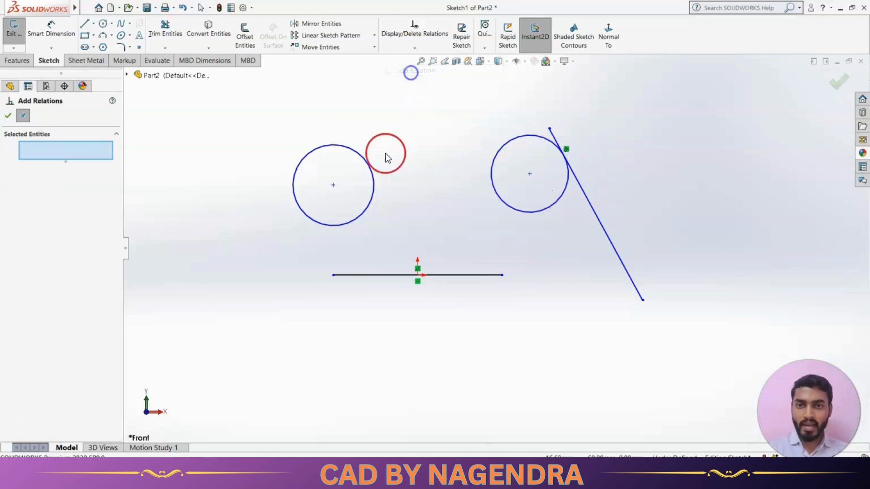
left_click(375, 181)
left_click(493, 191)
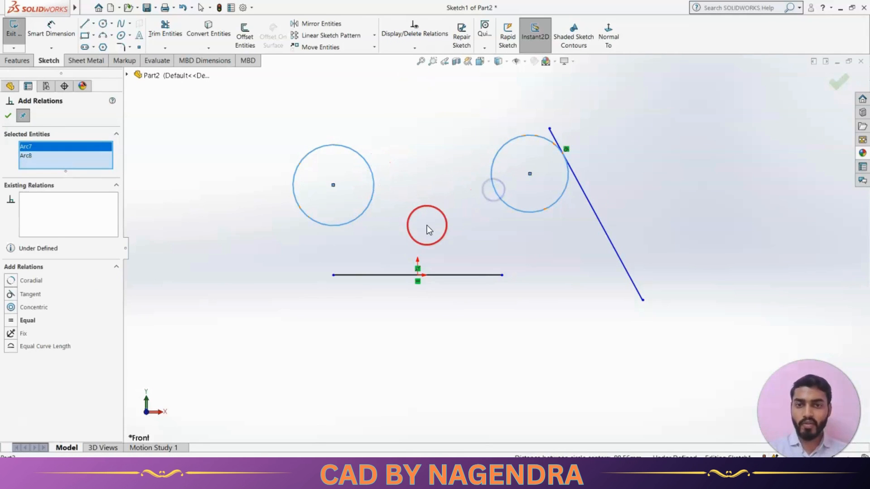
left_click(30, 294)
left_click(8, 116)
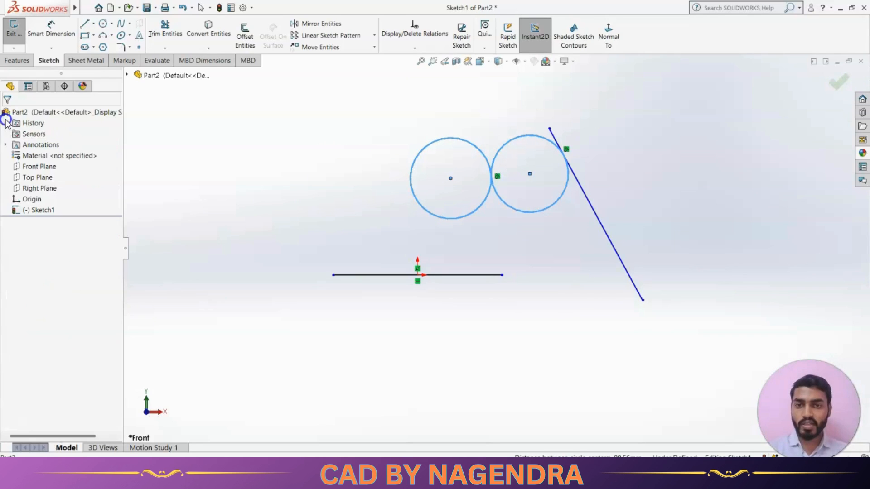
left_click(293, 196)
left_click(499, 180)
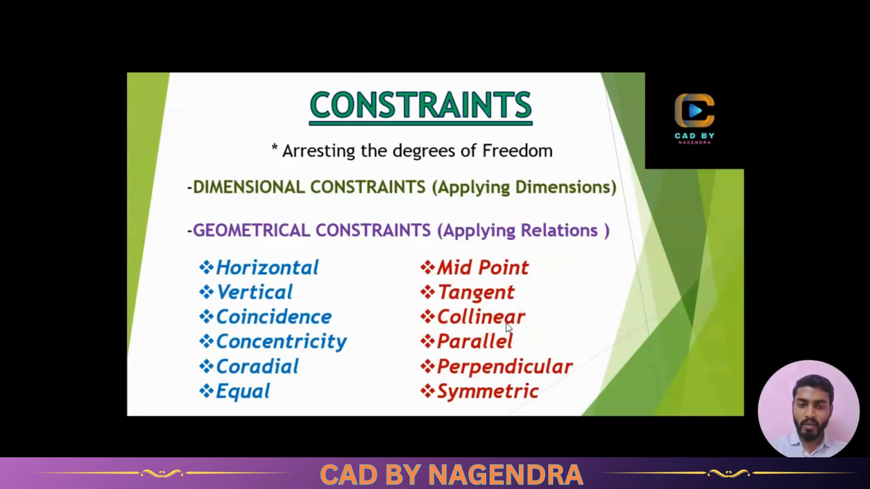
Draw a horizontal line about 86.5 mm long below and left of the first horizontal line
key("alt+Tab")
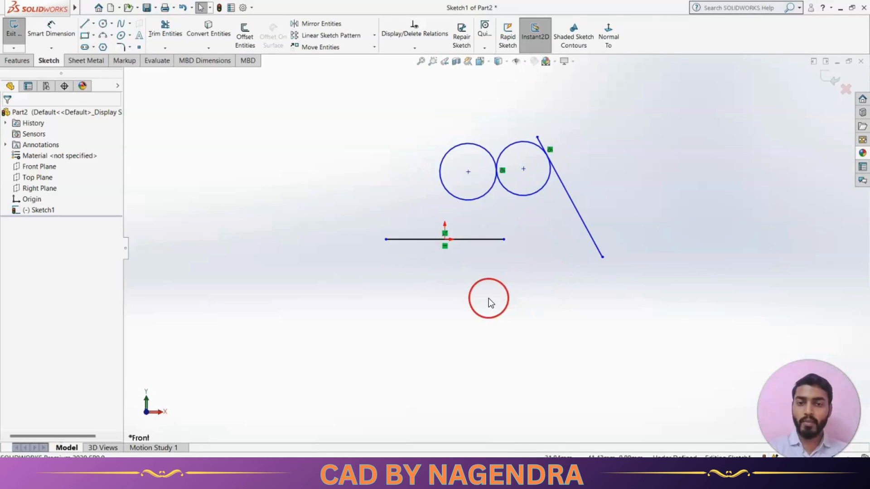
left_click(84, 24)
left_click(275, 288)
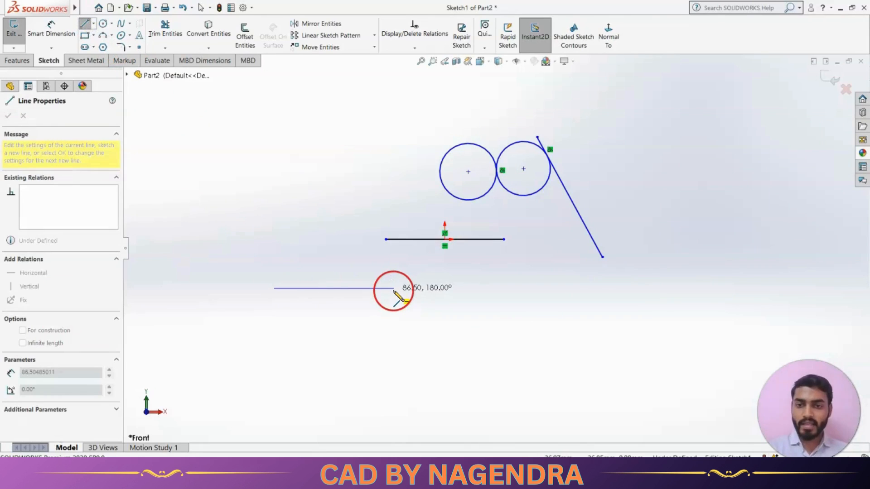
left_click(394, 288)
key("Escape")
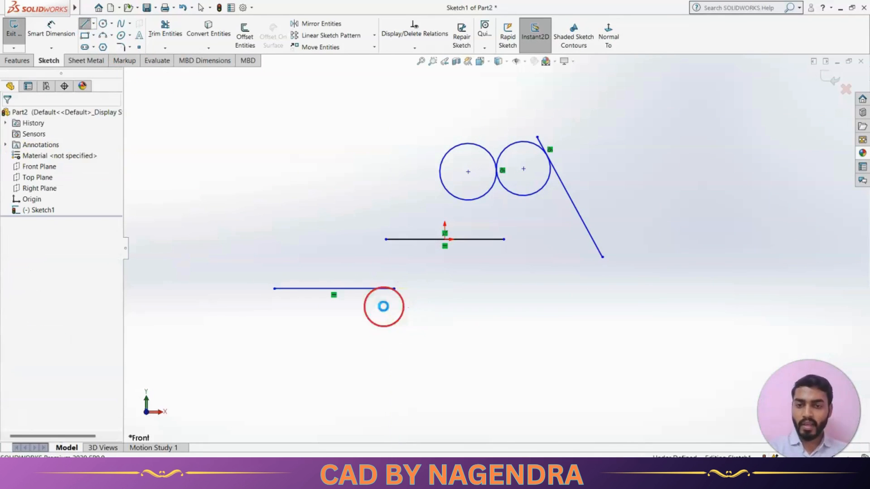
Draw an inclined line below the new horizontal line
left_click(83, 29)
left_click(353, 337)
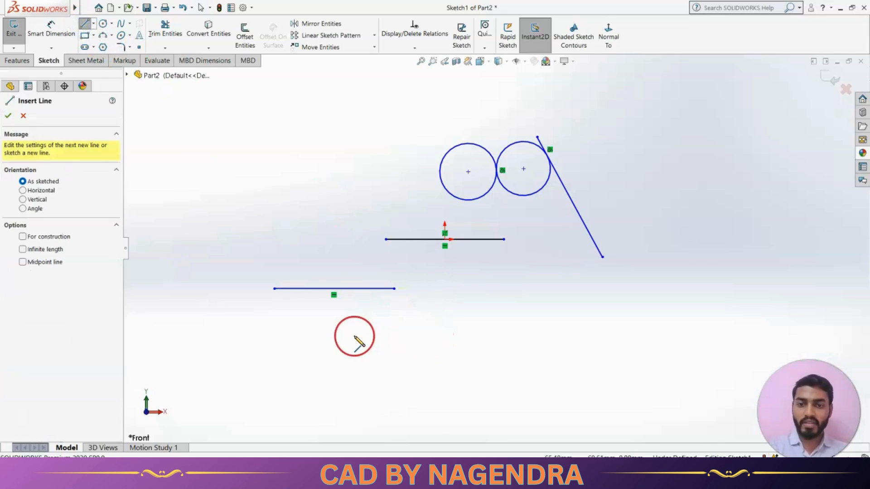
double_click(531, 392)
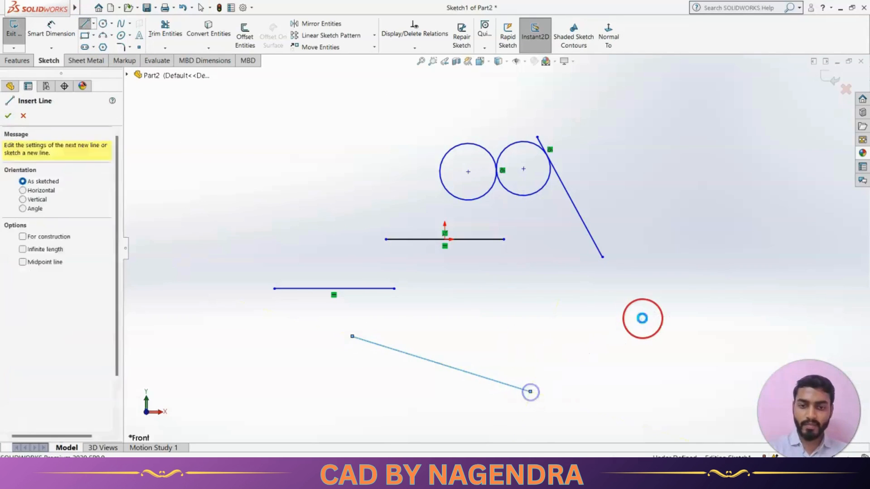
key("Escape")
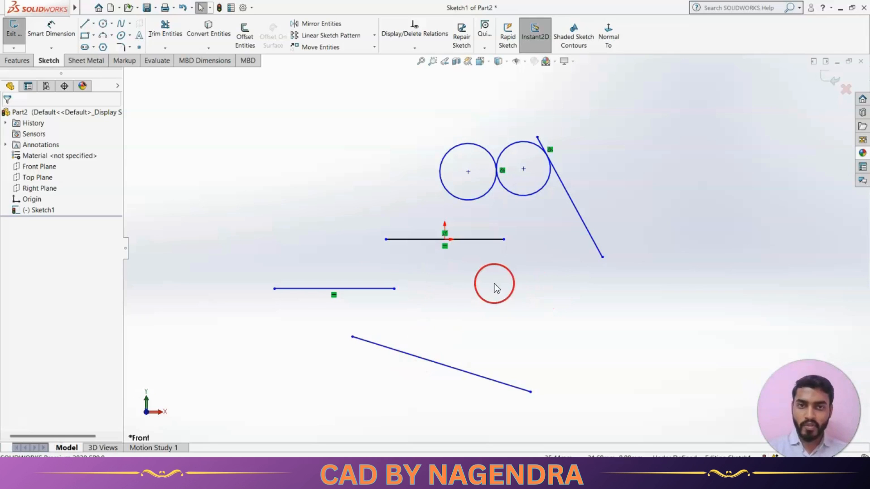
Add a Collinear relation between the lower horizontal line and the inclined line beneath it
left_click(420, 49)
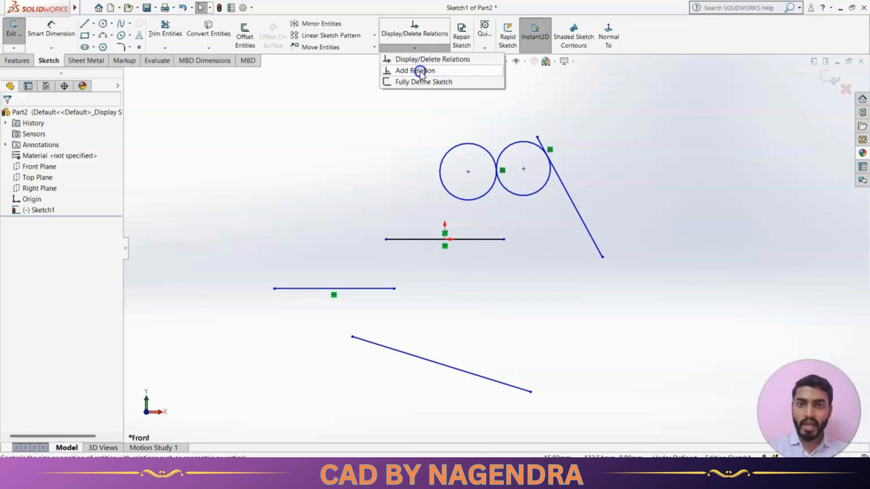
left_click(419, 72)
left_click(362, 289)
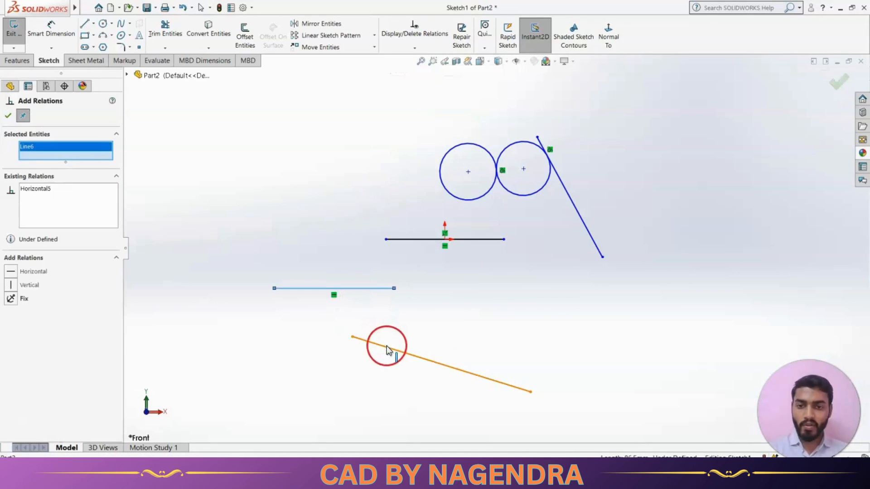
left_click(389, 348)
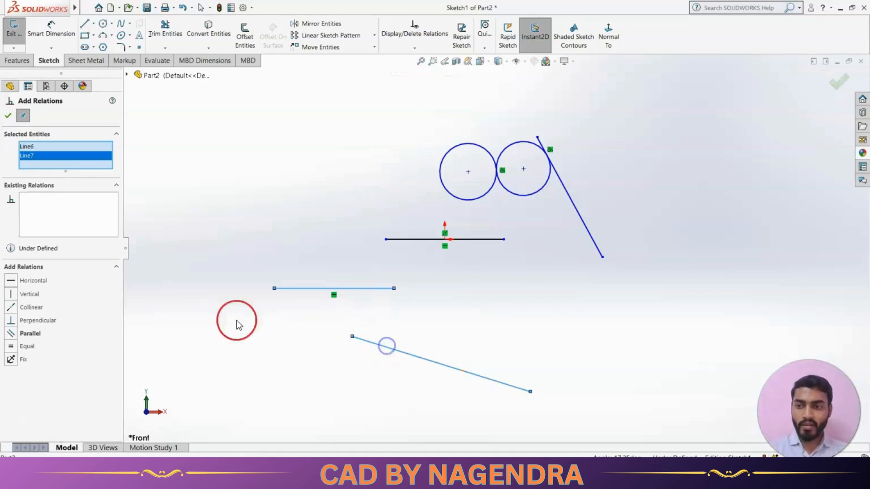
left_click(32, 307)
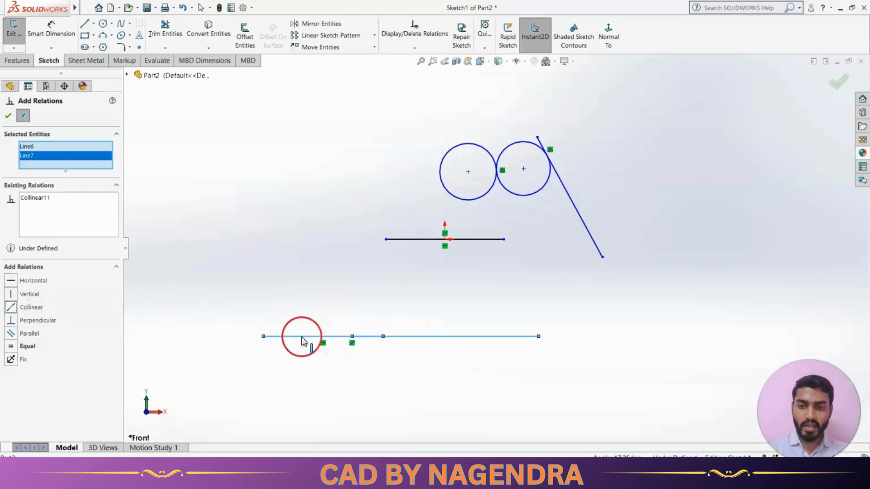
left_click(7, 115)
Drag the collinear lines upward and shift one along its length to show they stay aligned
left_click_drag(446, 337, 471, 295)
left_click(431, 328)
left_click_drag(384, 295, 327, 295)
left_click(353, 324)
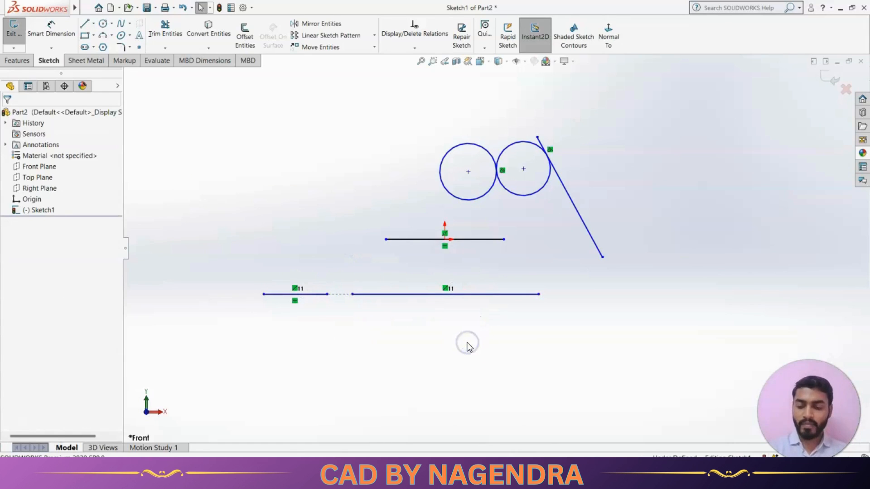
key("alt+Tab")
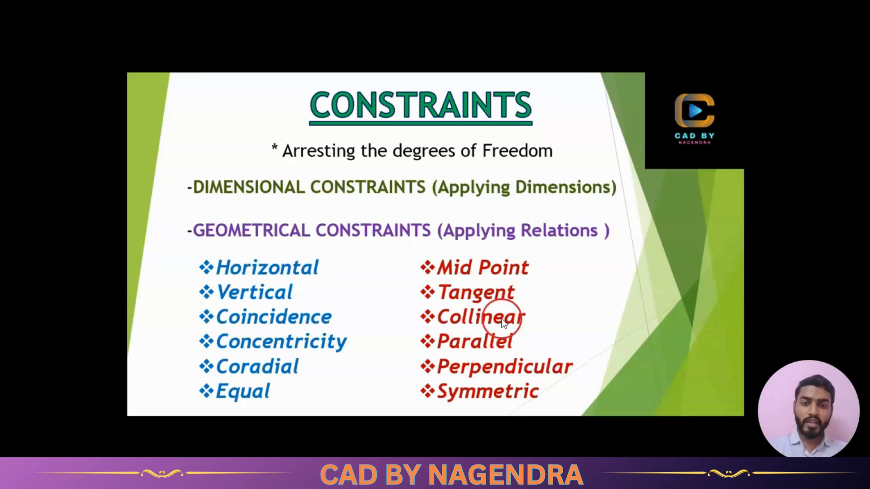
key("alt+Tab")
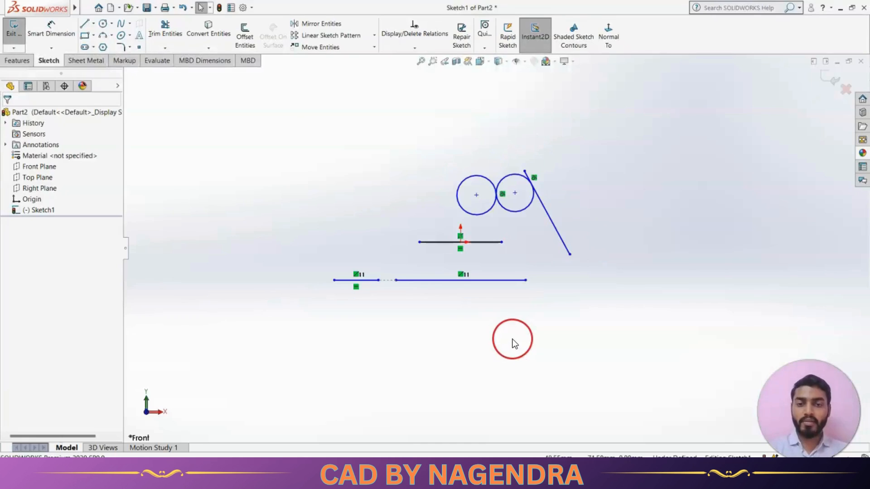
Draw an inclined line about 132 mm long on the left, above the collinear lines
scroll(477, 202, "down", 2)
scroll(469, 247, "up", 2)
scroll(429, 180, "down", 2)
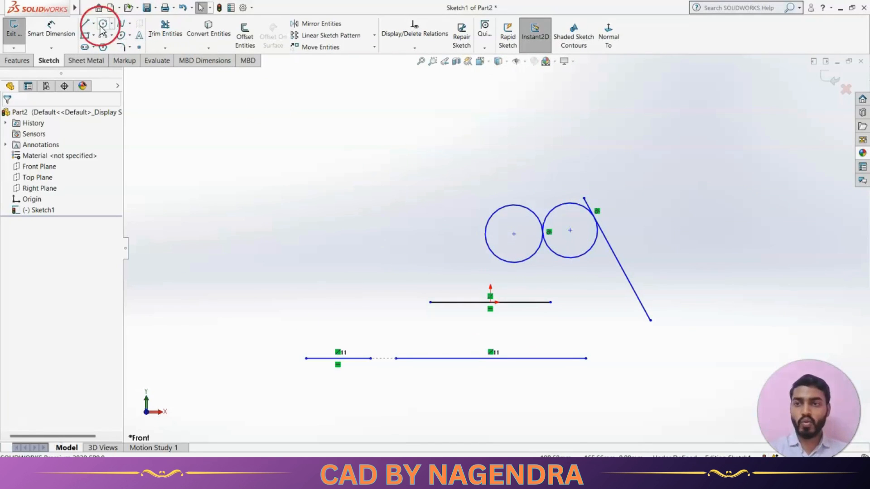
left_click(84, 26)
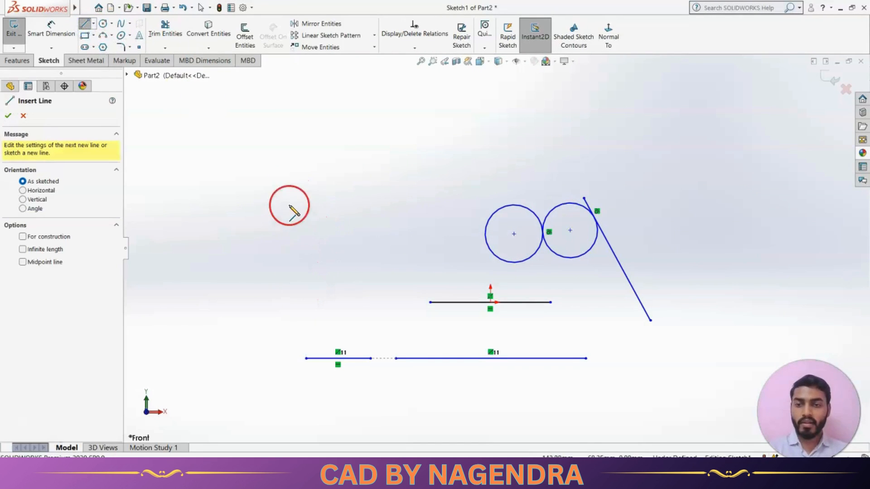
mouse_move(260, 255)
left_mouse_down()
mouse_move(334, 305)
mouse_move(431, 329)
left_mouse_up()
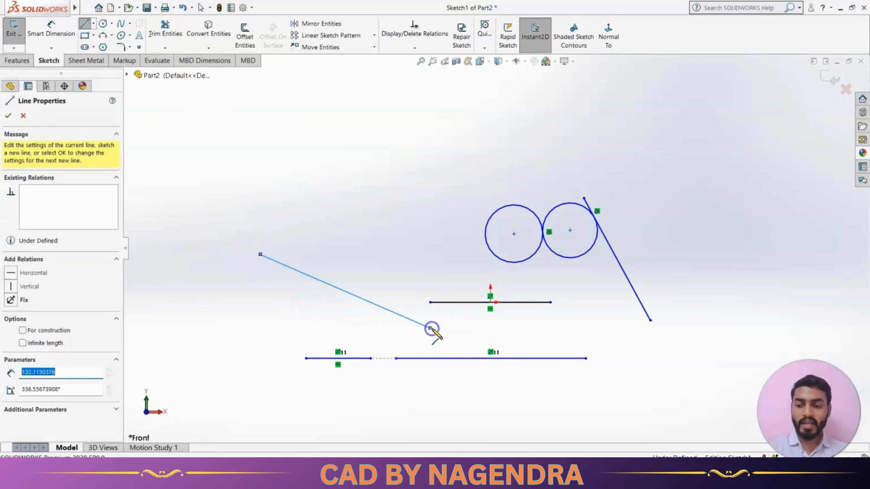
key("Escape")
Add a Parallel relation between the new inclined line and the short collinear line
left_click(430, 49)
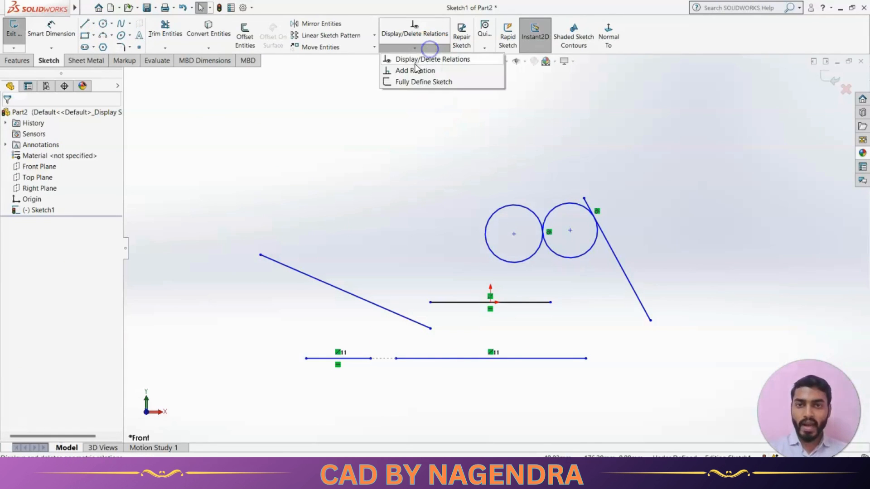
left_click(414, 72)
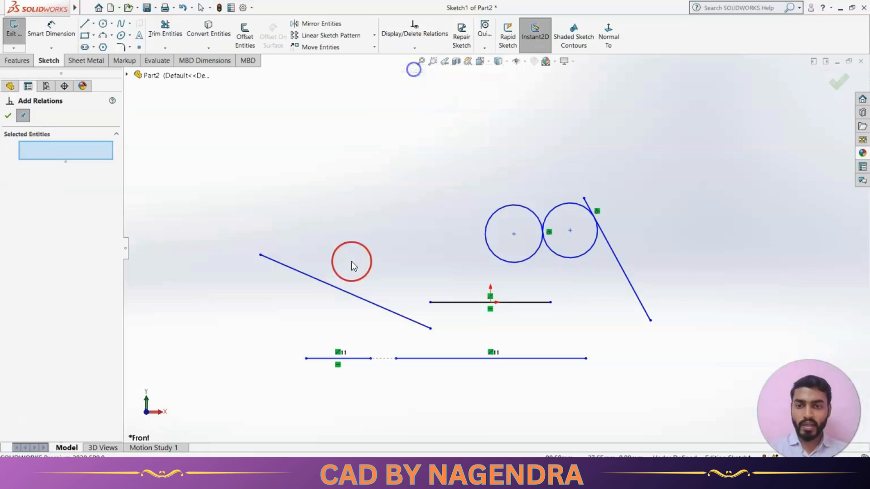
left_click(346, 290)
left_click(357, 358)
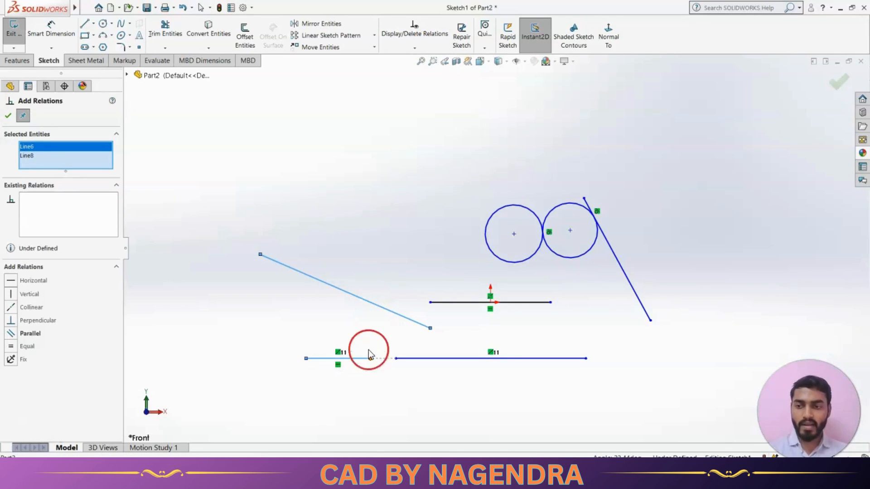
left_click(30, 334)
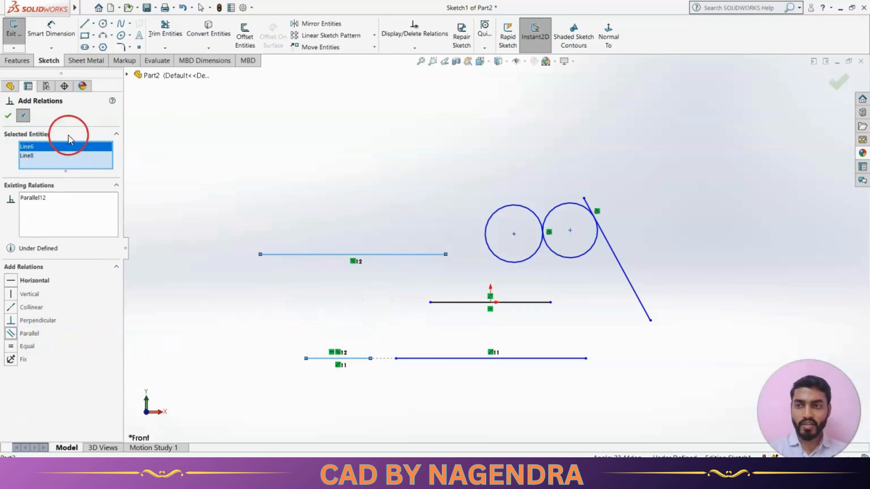
left_click(8, 116)
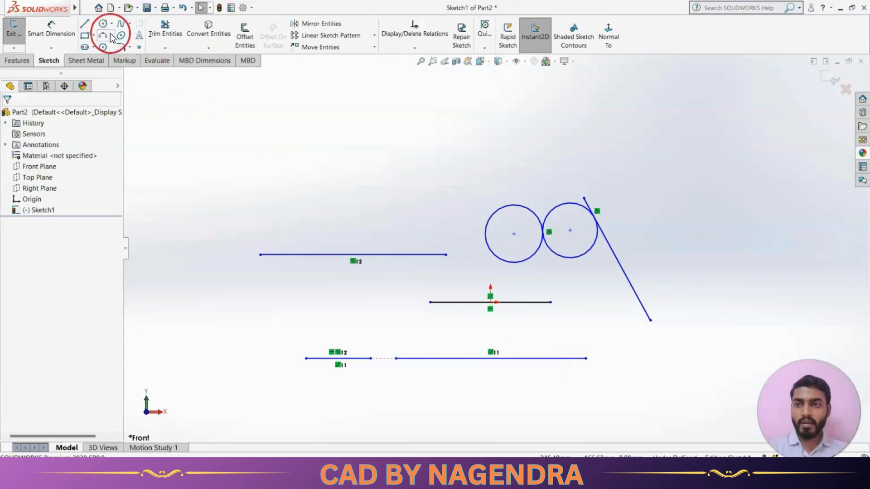
Draw an inclined line about 54 mm long above the parallel line
left_click(85, 23)
left_click(420, 147)
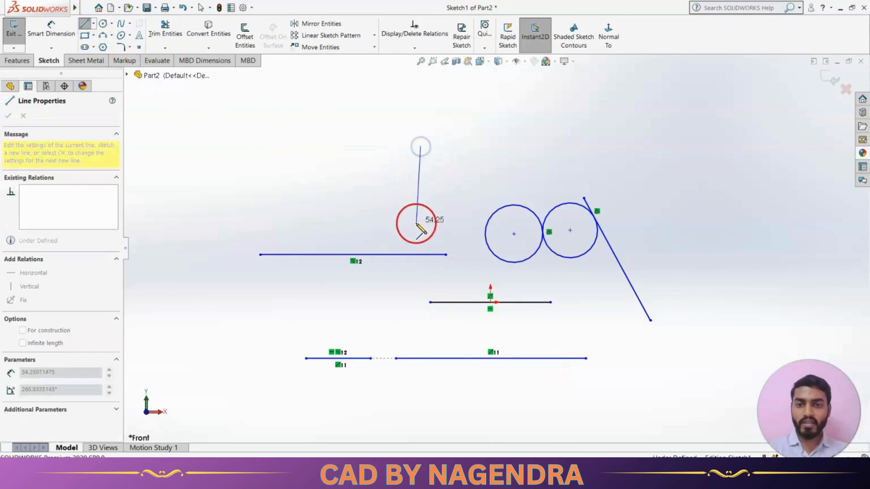
left_click(368, 234)
key("Escape")
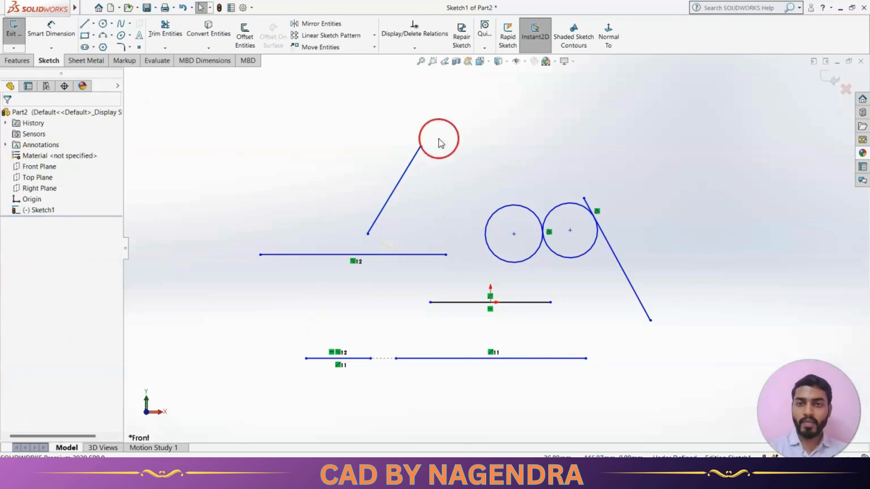
Add a Perpendicular relation between the new inclined line and the long horizontal line beneath it
left_click(414, 49)
left_click(416, 70)
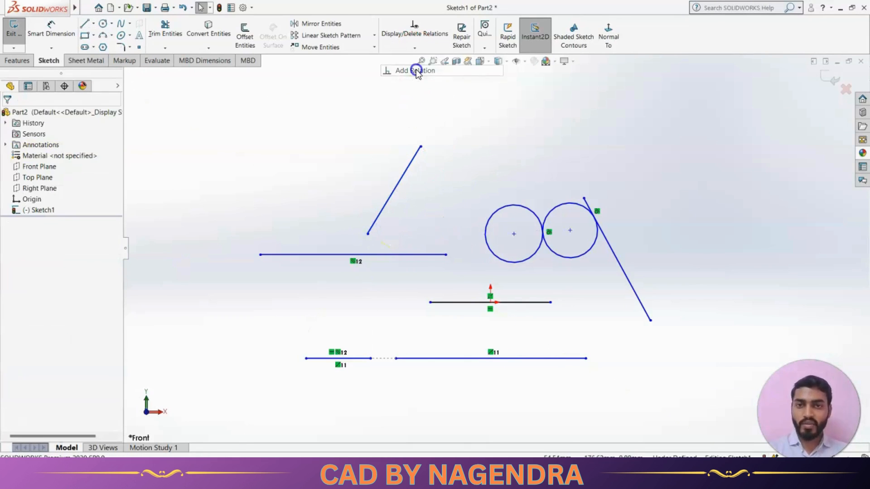
left_click(390, 195)
left_click(391, 254)
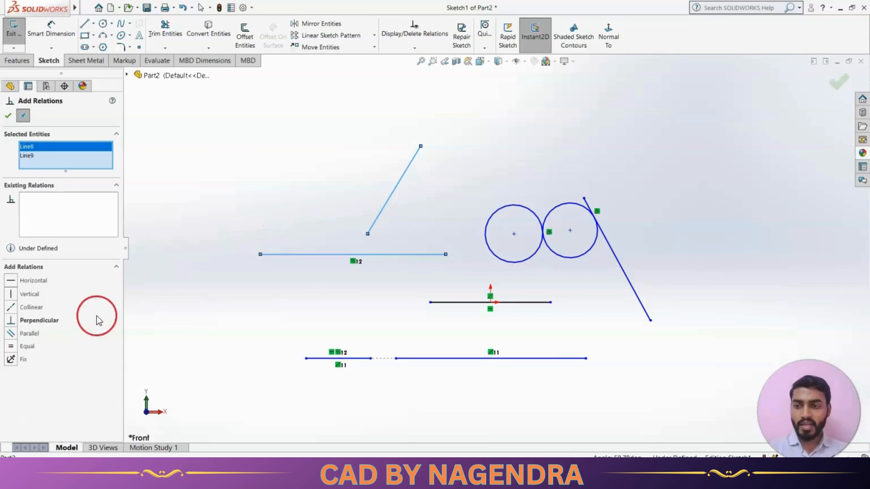
left_click(38, 322)
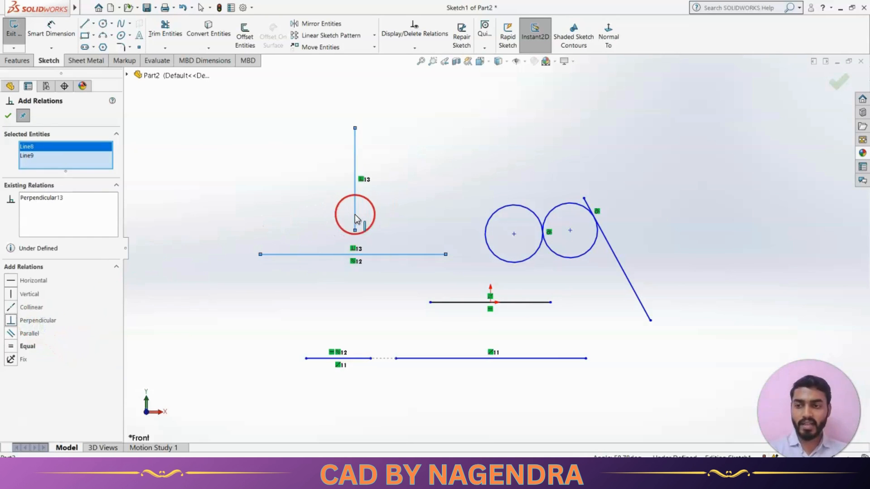
left_click(8, 116)
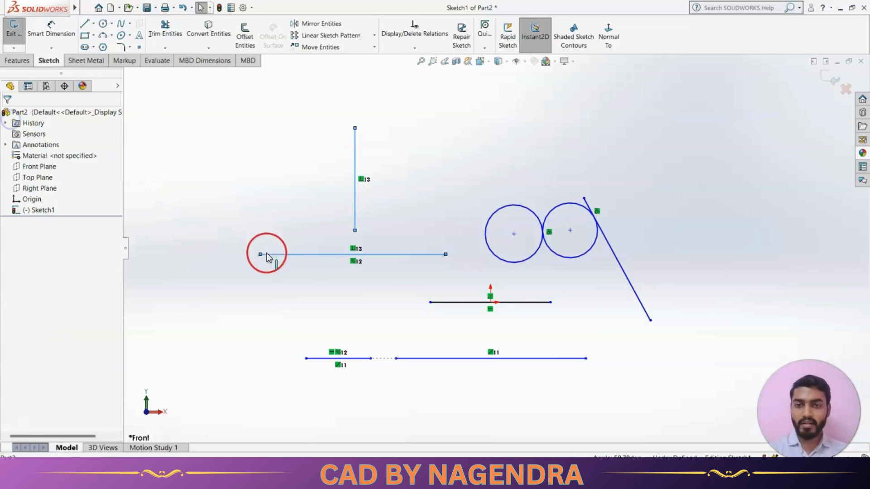
left_click(261, 298)
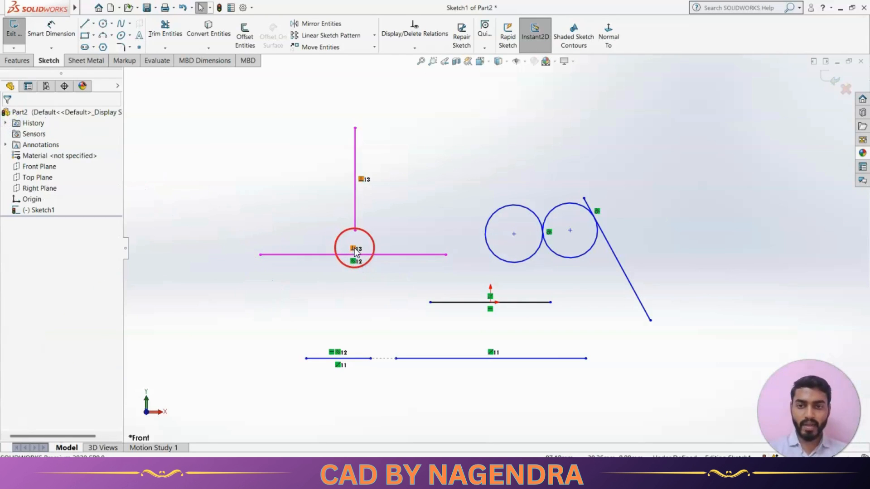
key("alt+Tab")
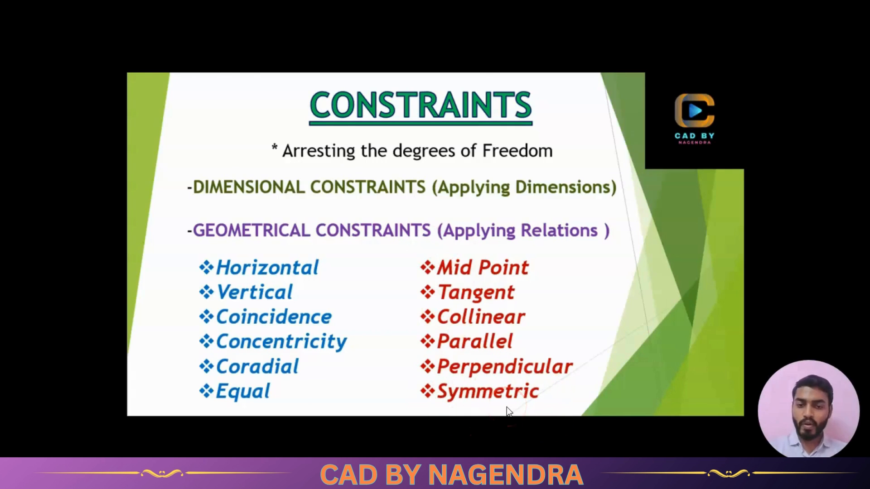
key("alt+Tab")
Select all existing sketch entities with a selection box and delete them
scroll(552, 351, "up", 2)
mouse_move(310, 117)
left_mouse_down()
mouse_move(346, 160)
mouse_move(656, 388)
left_mouse_up()
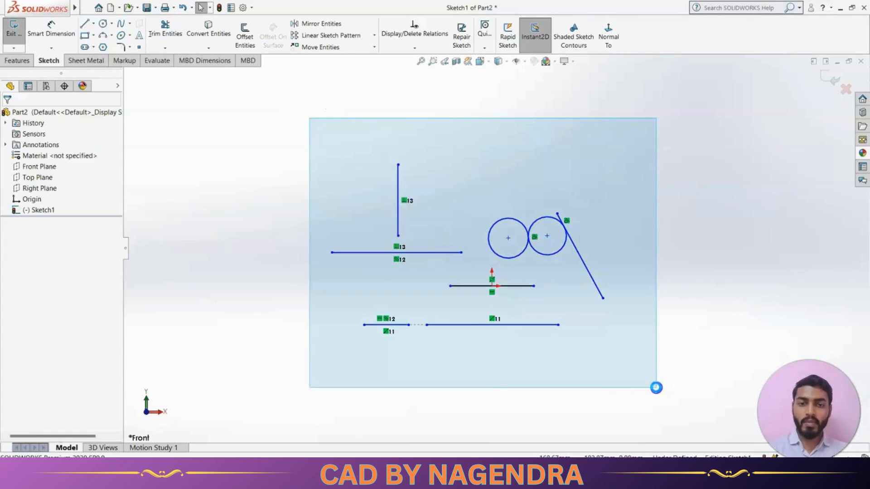
key("Delete")
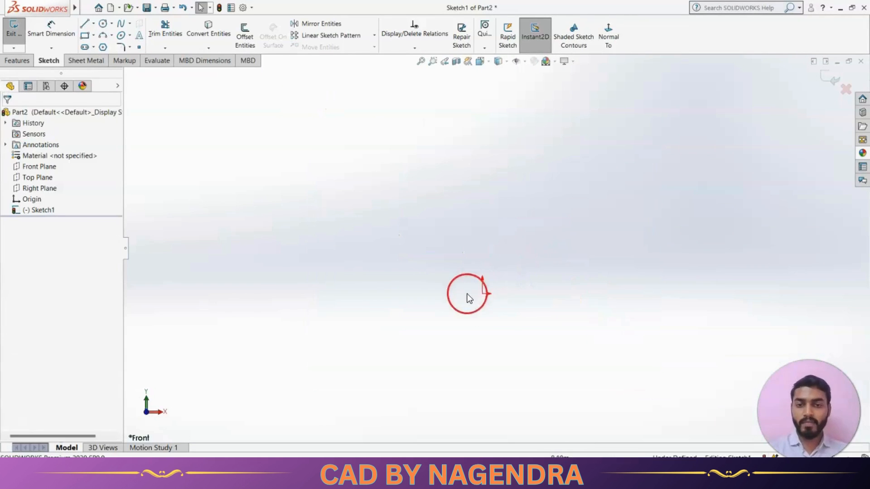
Draw a vertical construction line about 60 mm long upward from the origin
left_click(84, 24)
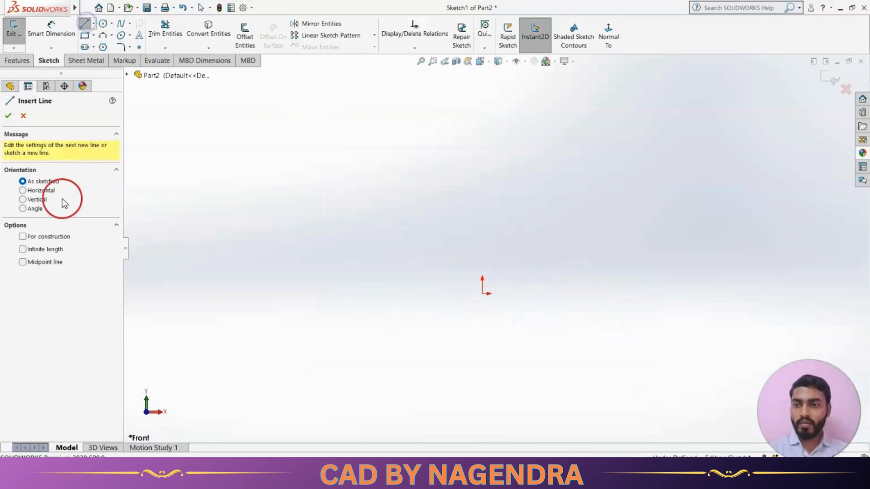
left_click(23, 200)
left_click(23, 237)
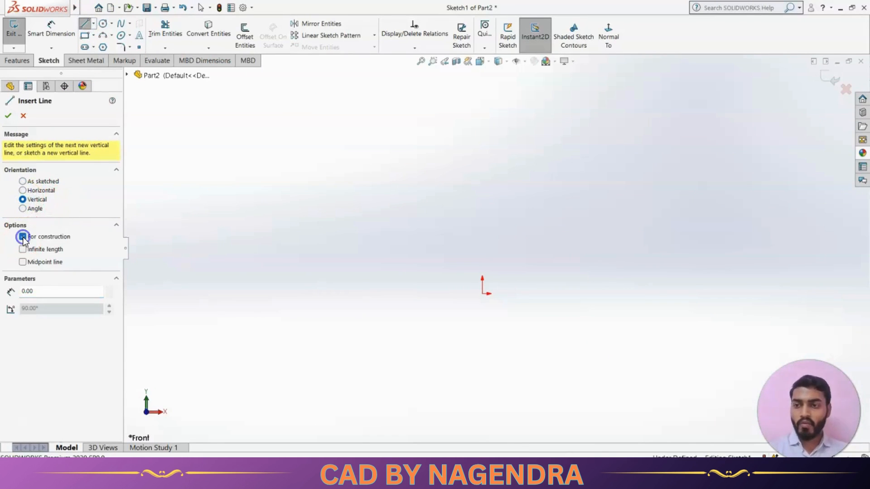
left_click(482, 293)
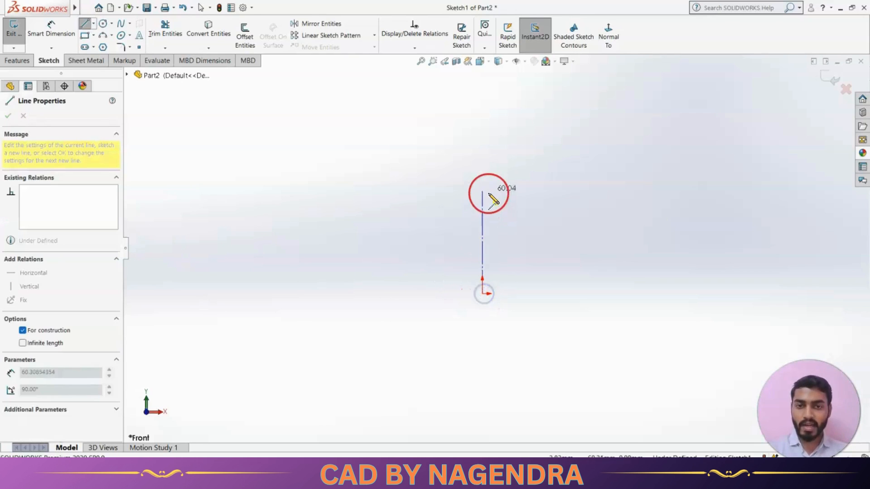
left_click(489, 159)
key("Escape")
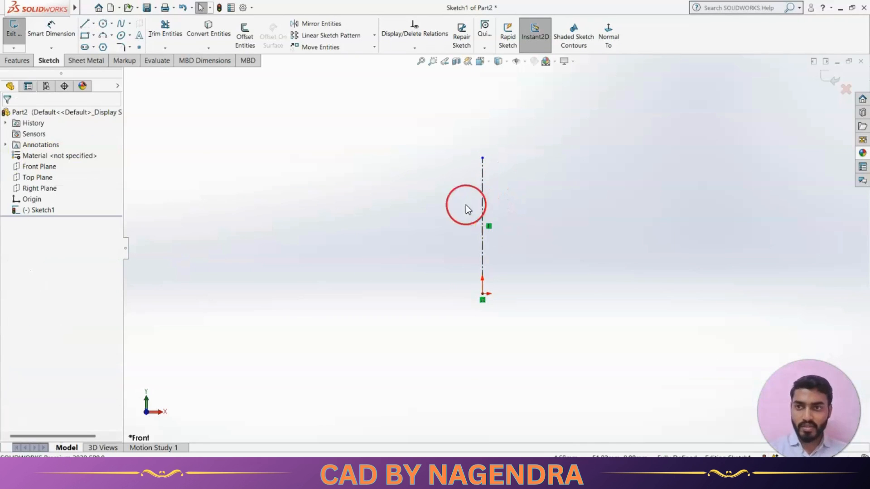
Draw a circle of about 15 mm radius to the left of the vertical centerline
left_click(103, 23)
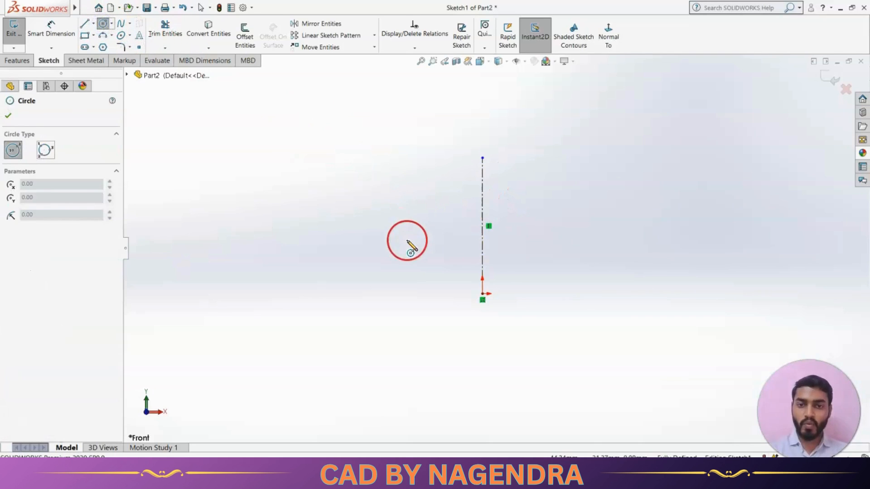
left_click(407, 240)
left_click(423, 258)
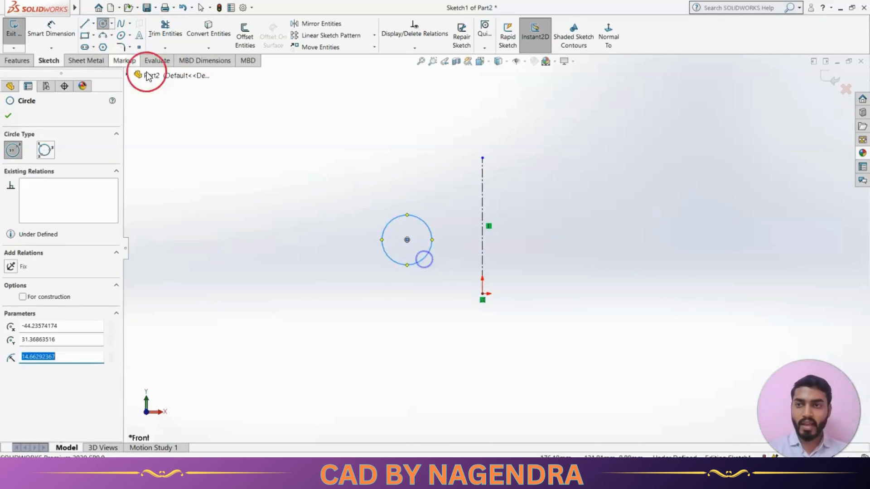
Dimension the circle's diameter as 30 mm
left_click(51, 33)
left_click(388, 223)
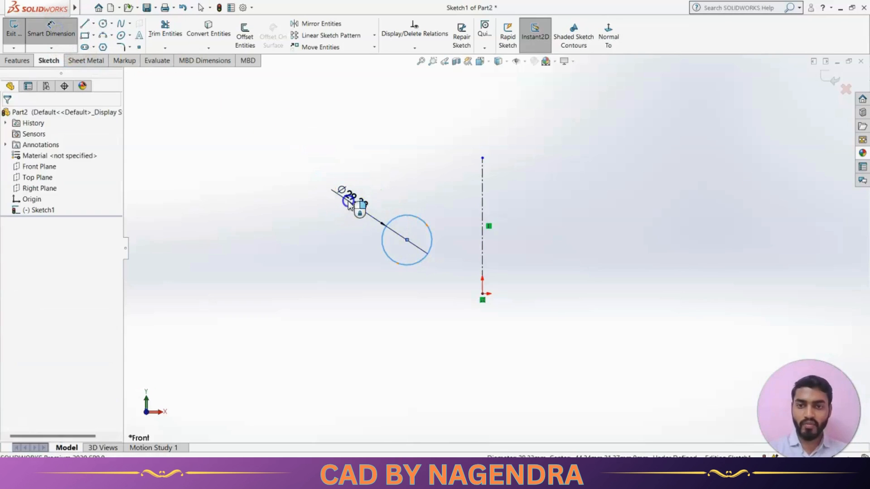
left_click(348, 200)
type("30")
key("Return")
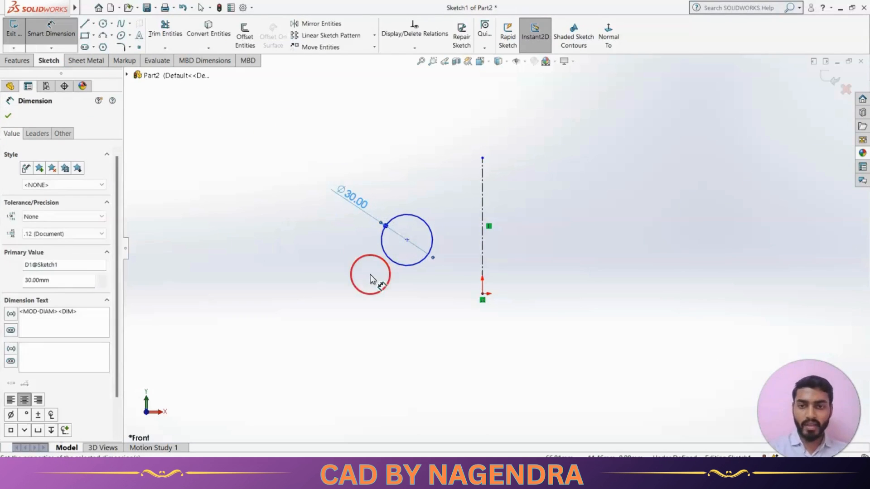
Dimension the horizontal distance from the circle's centre to the centerline as 45 mm
left_click(407, 241)
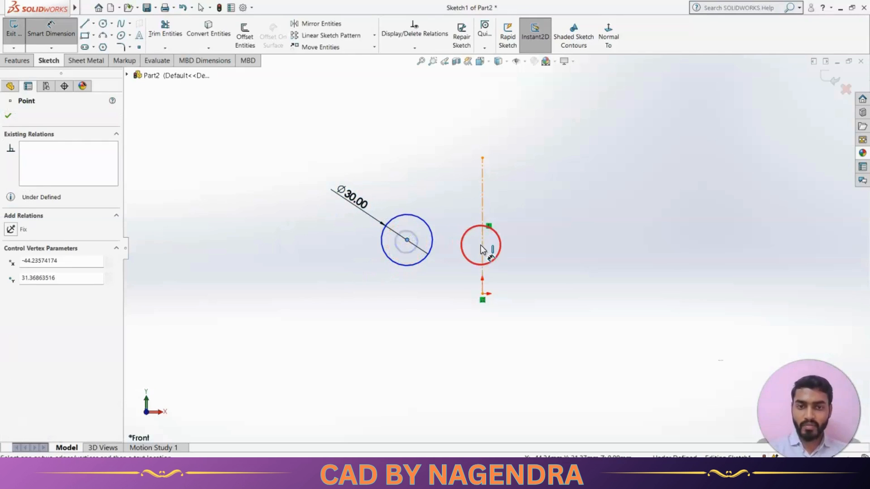
left_click(481, 245)
left_click(442, 335)
type("45")
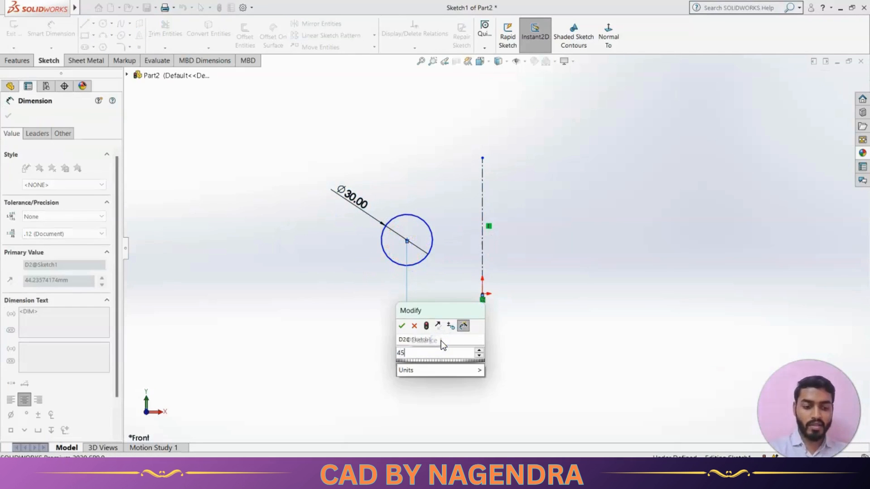
key("Return")
left_click(566, 327)
Dimension the vertical distance from the origin to the circle's centre as 30 mm
left_click(483, 295)
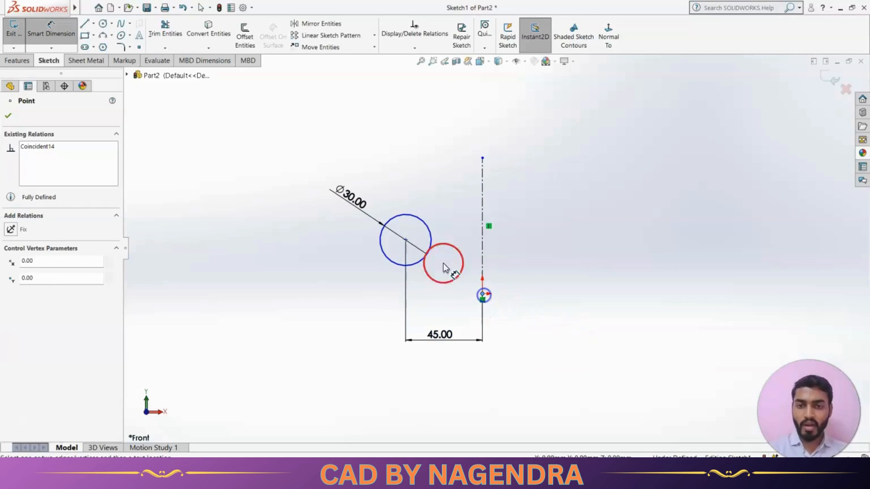
left_click(406, 240)
left_click(337, 277)
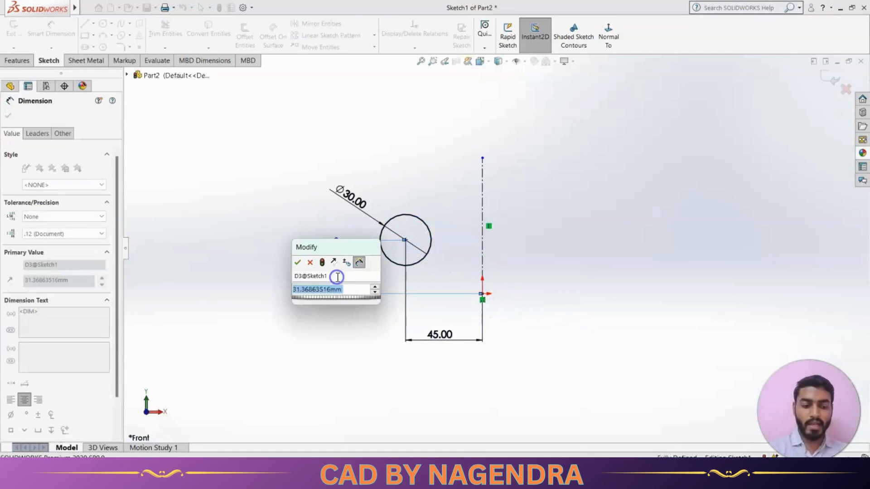
type("30")
key("Return")
left_click(400, 309)
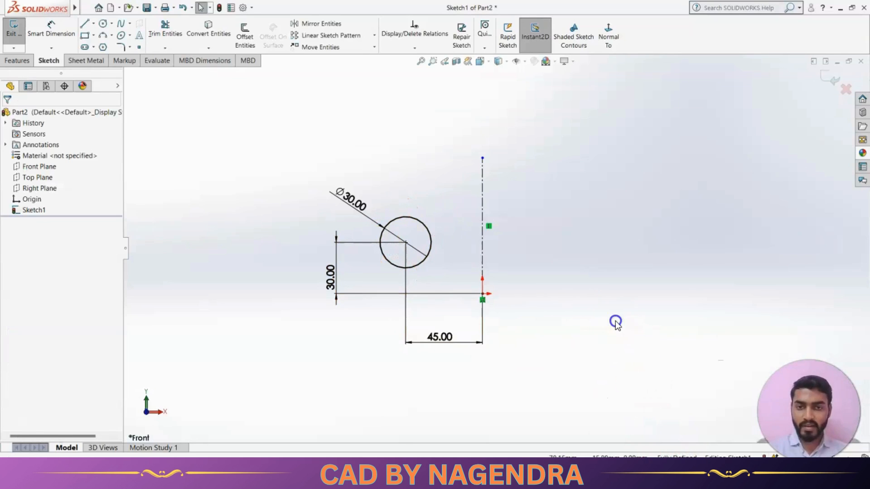
Draw a larger circle to the right of the vertical centerline
left_click(660, 207)
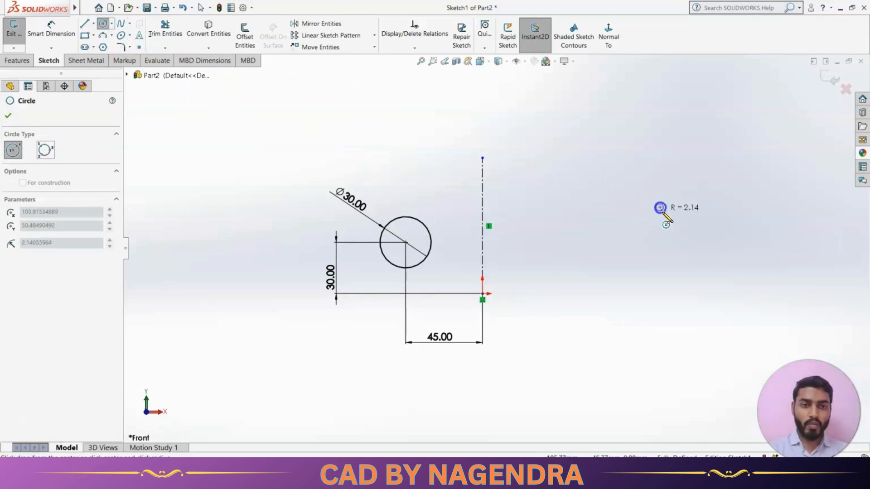
left_click(687, 271)
key("Escape")
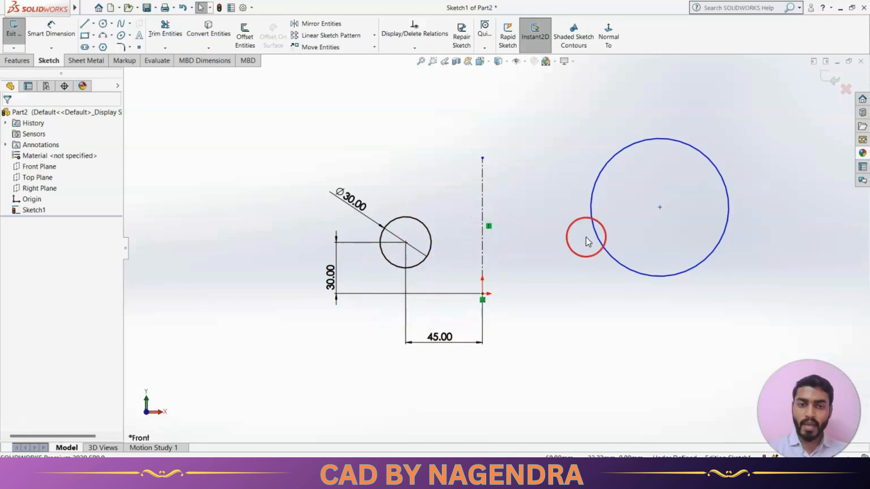
Add a Symmetric relation between the two circles about the vertical centerline
left_click(422, 49)
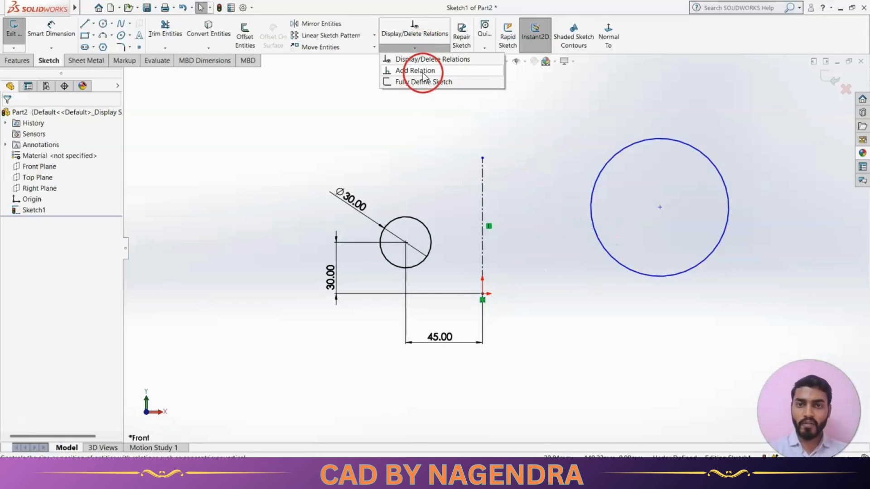
left_click(421, 72)
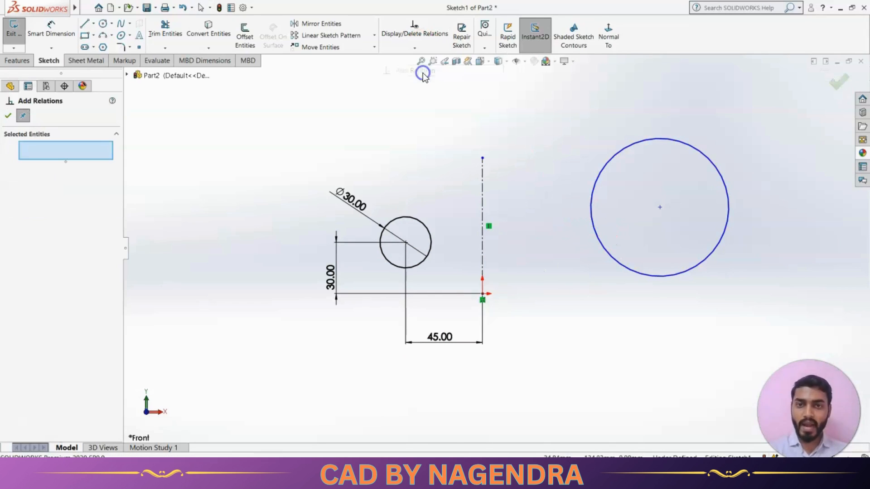
left_click(422, 228)
left_click(482, 205)
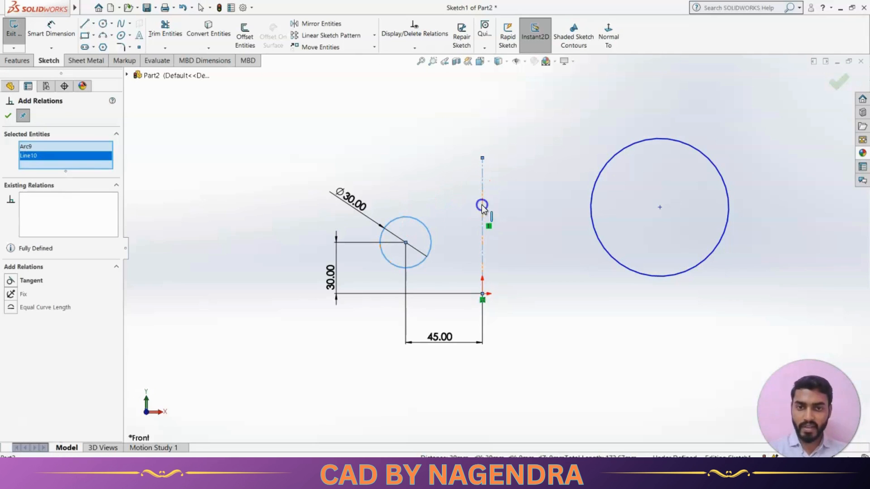
left_click(590, 212)
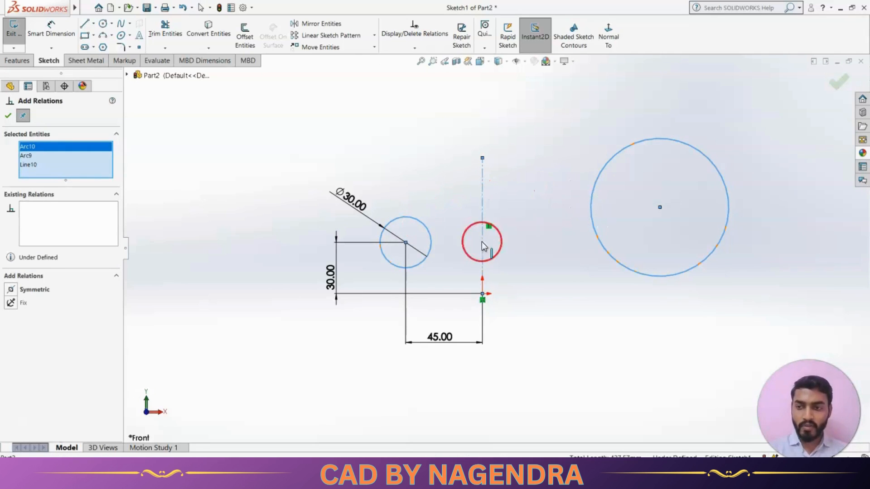
left_click(39, 294)
left_click(7, 116)
left_click(238, 154)
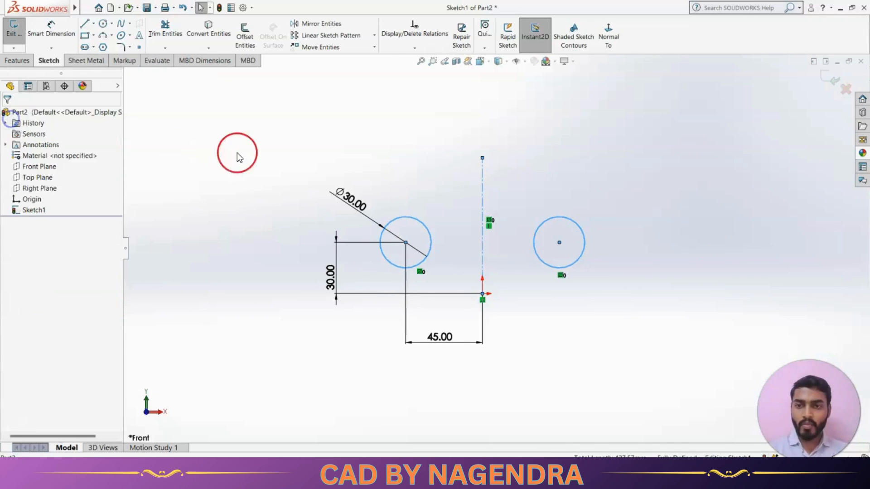
Lengthen the vertical centerline upward by moving its top endpoint
left_click(438, 324)
left_click(333, 243)
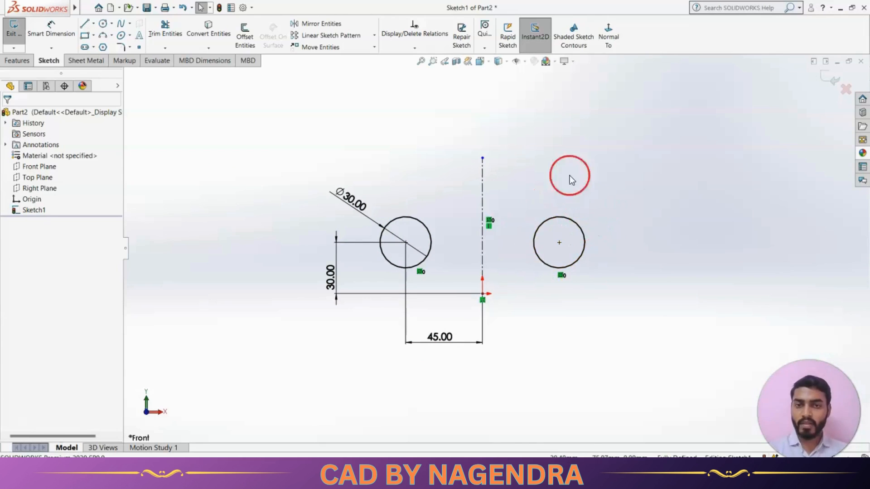
left_click_drag(482, 156, 501, 74)
left_click(517, 109)
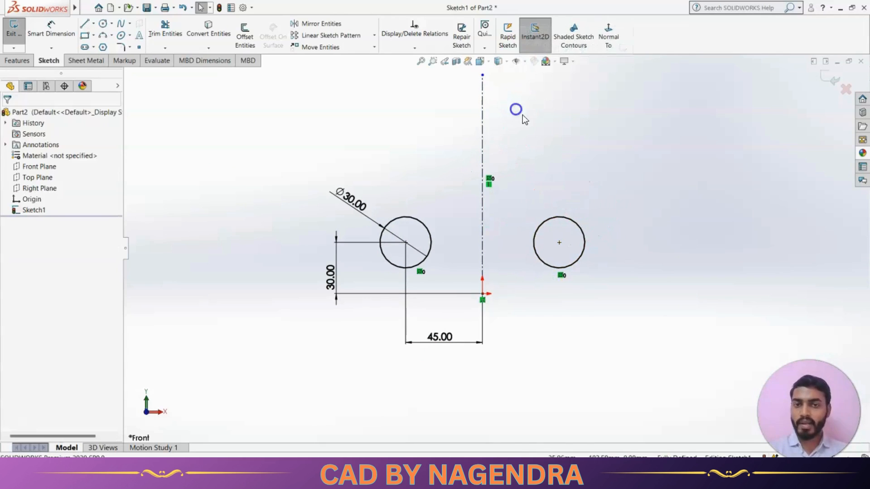
Draw a closed four-line rectangle about 64 mm wide and 28 mm tall straddling the centerline above the circles
scroll(559, 174, "up", 2)
scroll(518, 145, "down", 2)
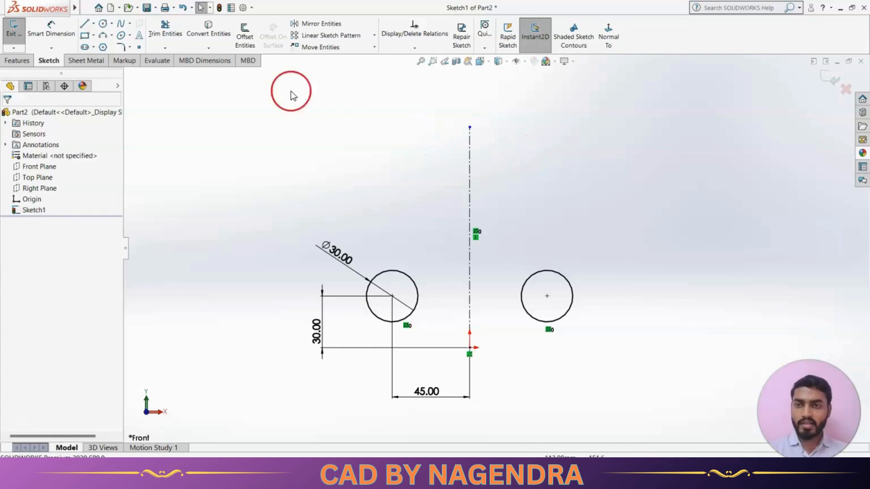
left_click(82, 26)
left_click(446, 174)
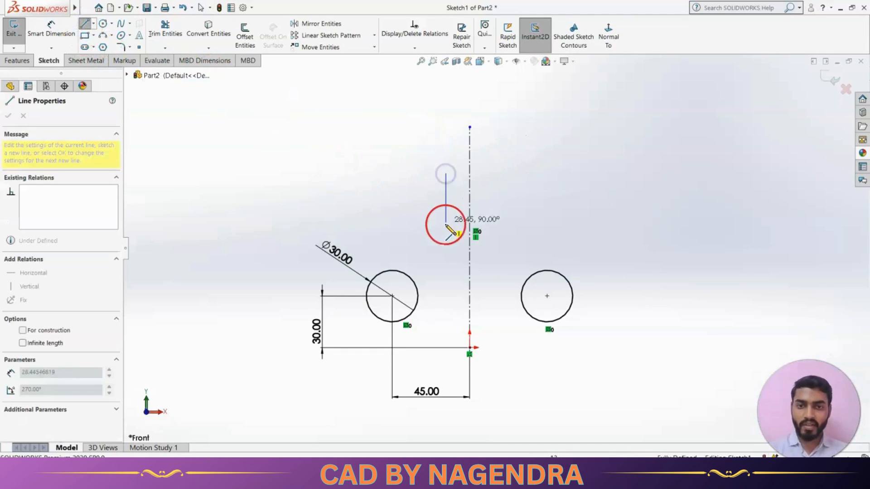
left_click(446, 235)
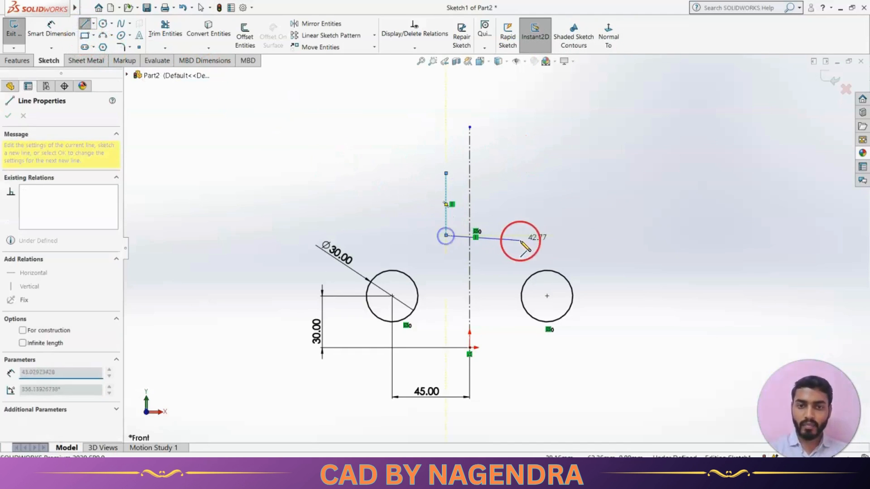
left_click(558, 235)
left_click(559, 173)
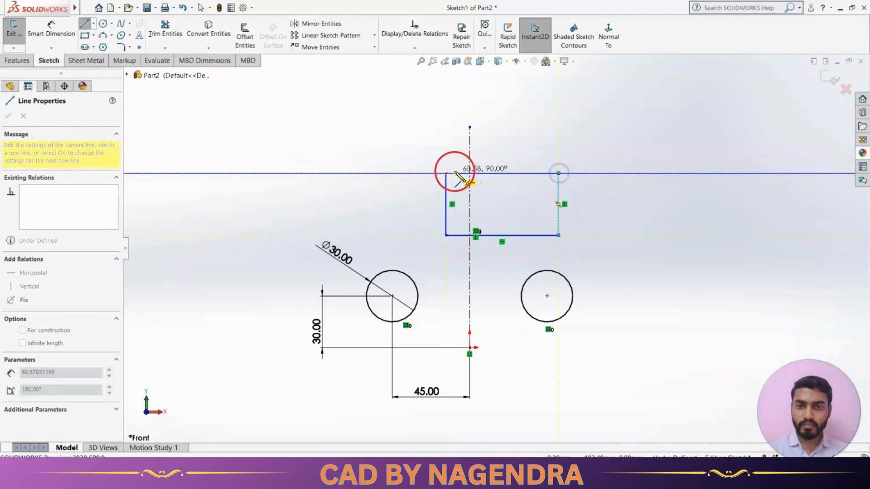
left_click(445, 173)
key("Escape")
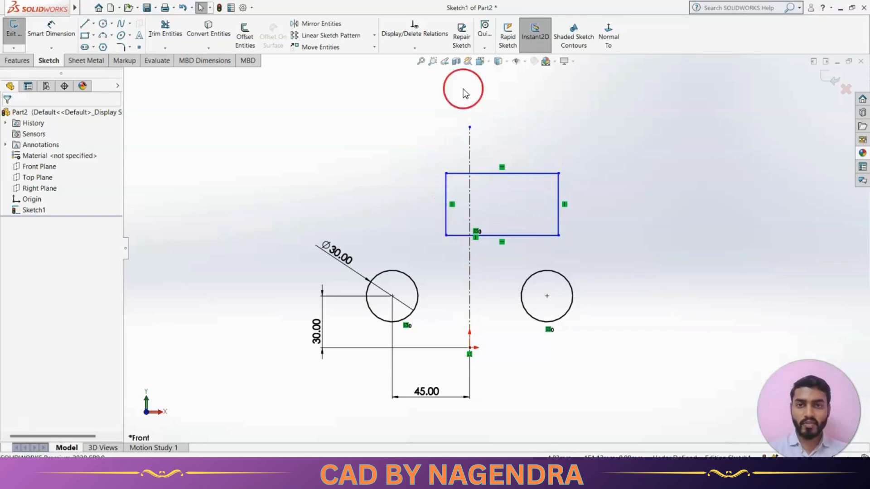
Add a Symmetric relation between the rectangle's left and right sides about the vertical centerline
left_click(415, 49)
left_click(418, 69)
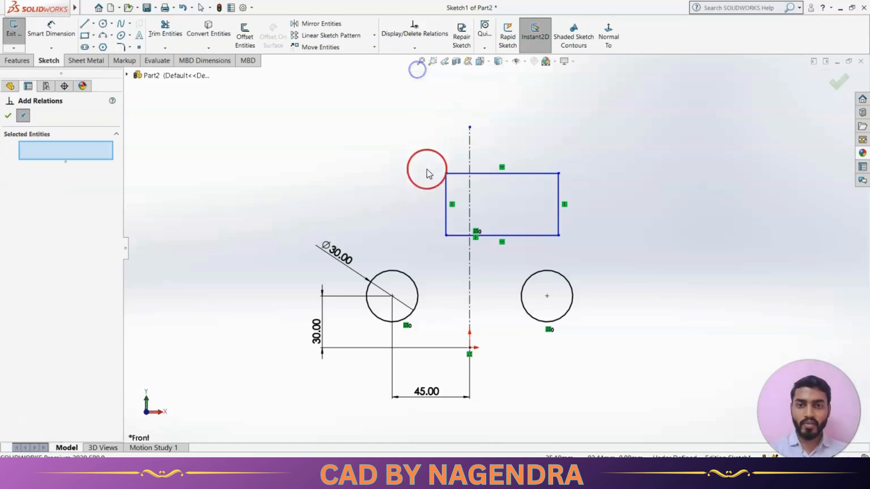
left_click(445, 192)
left_click(470, 192)
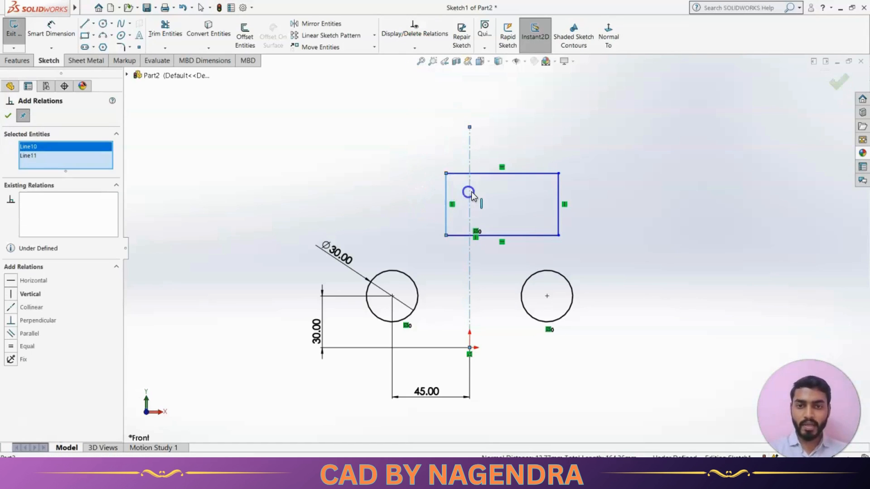
left_click(558, 193)
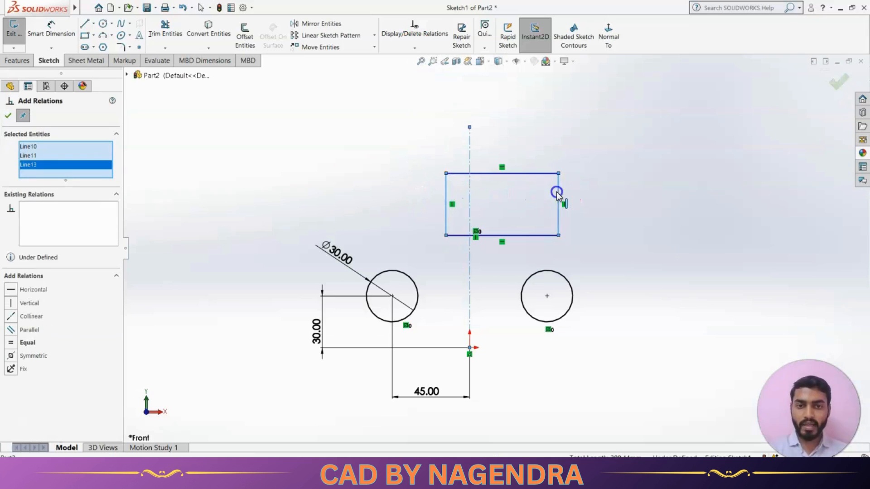
left_click(44, 359)
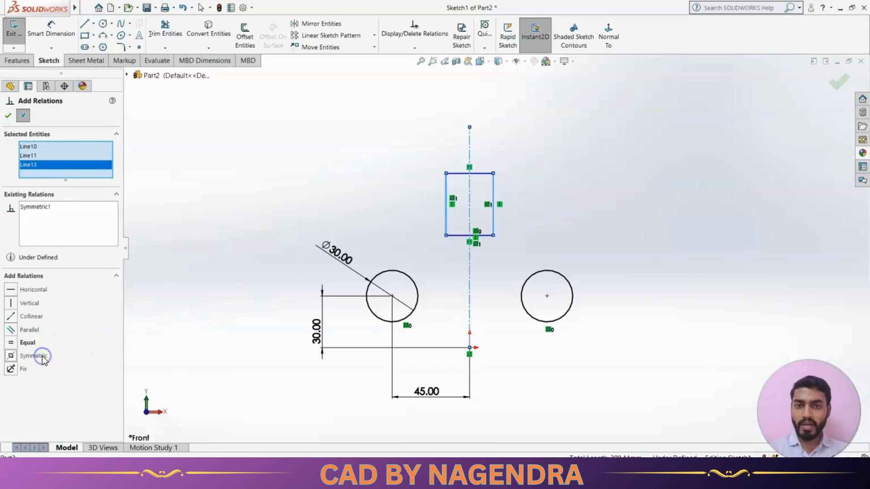
left_click(8, 116)
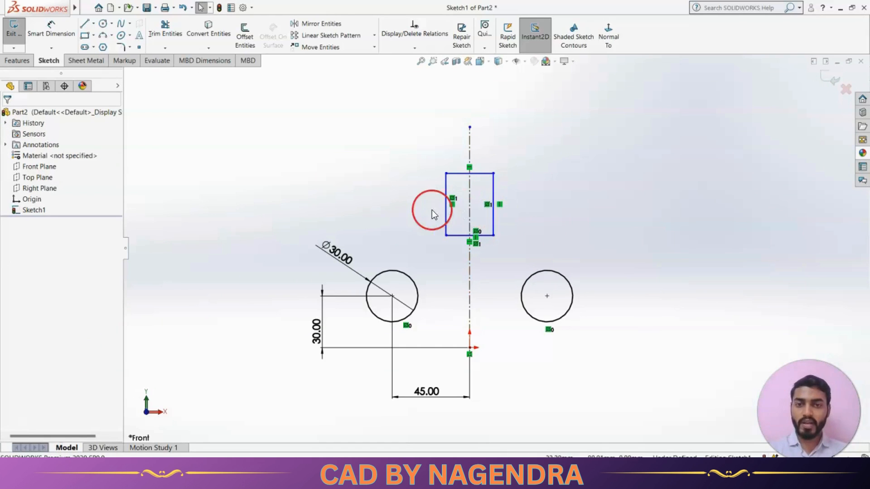
Draw a horizontal line crossing the vertical centerline above the rectangle
scroll(502, 241, "up", 2)
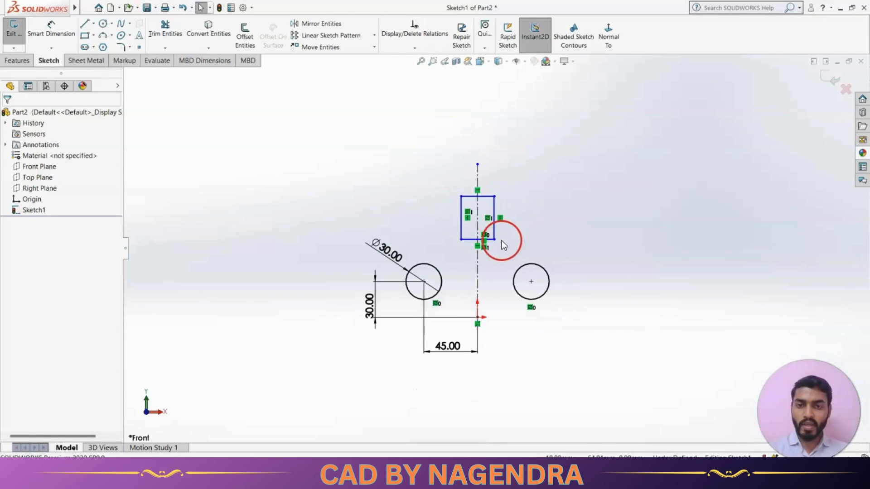
scroll(488, 280, "down", 1)
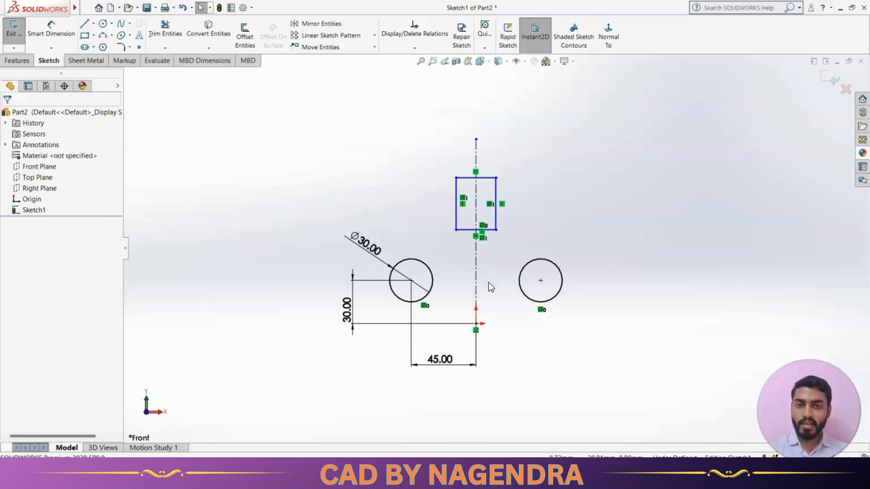
scroll(469, 176, "down", 1)
scroll(528, 247, "up", 2)
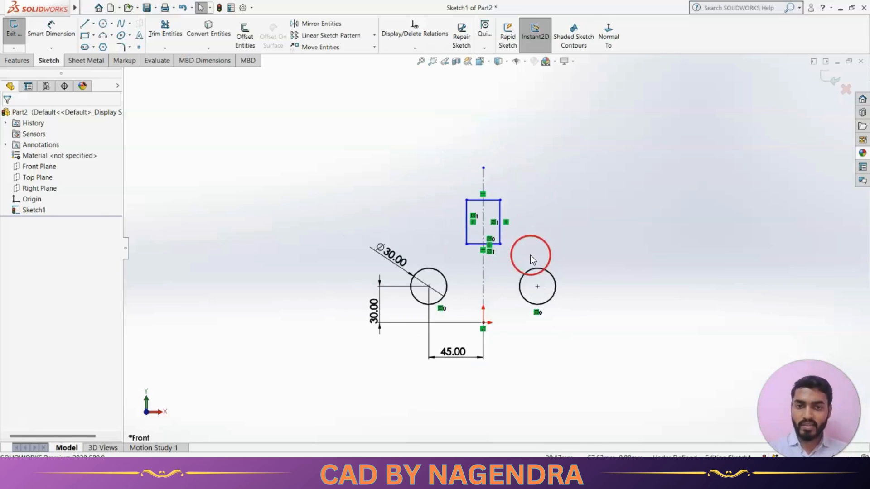
scroll(497, 230, "up", 1)
scroll(493, 183, "down", 6)
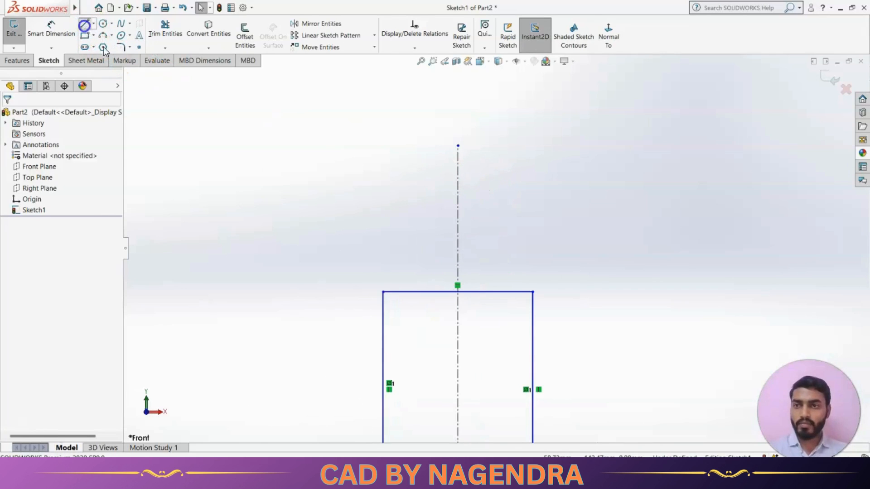
left_click(86, 26)
left_click_drag(414, 201, 605, 201)
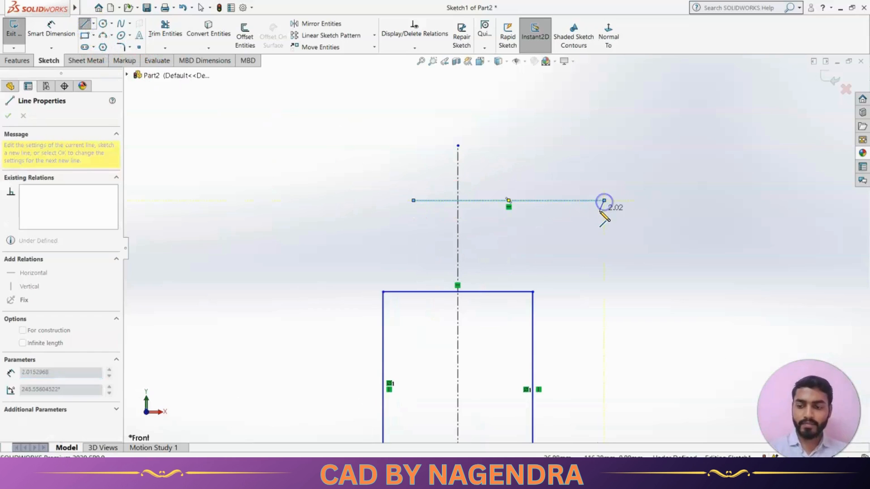
key("Escape")
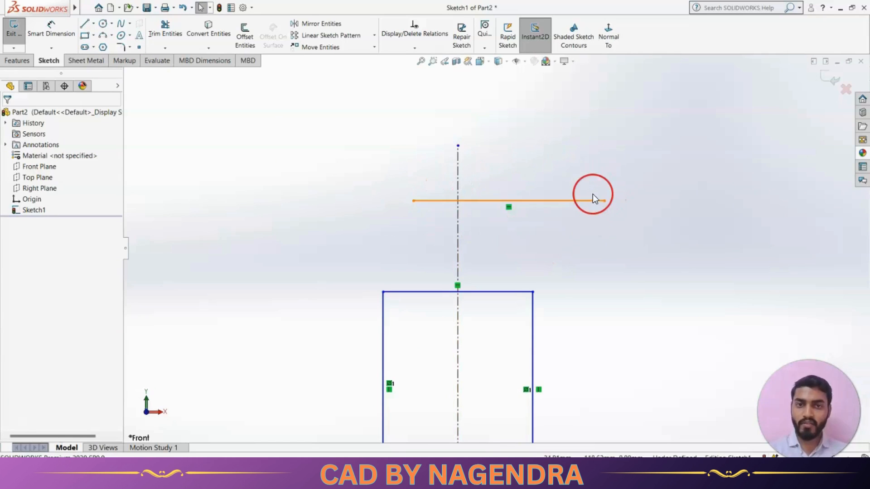
Add a Coincident relation between the horizontal line's midpoint and the vertical centerline
left_click(414, 48)
left_click(413, 70)
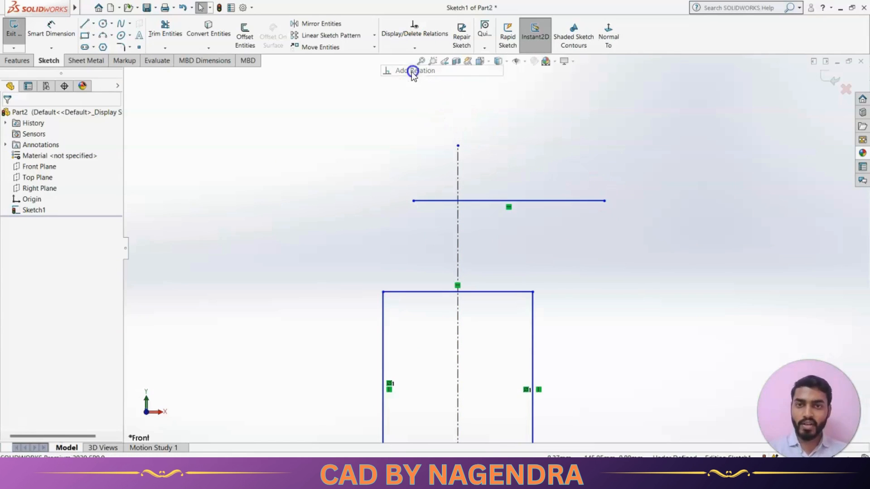
left_click(458, 232)
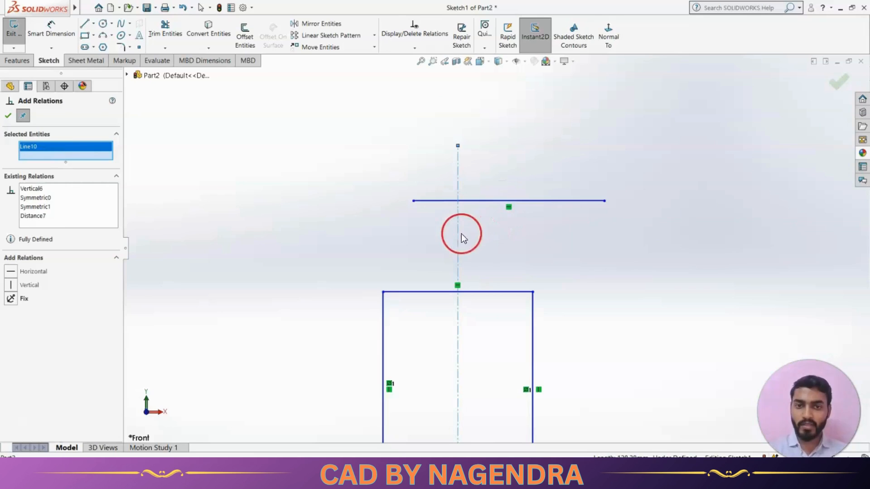
left_click(508, 200)
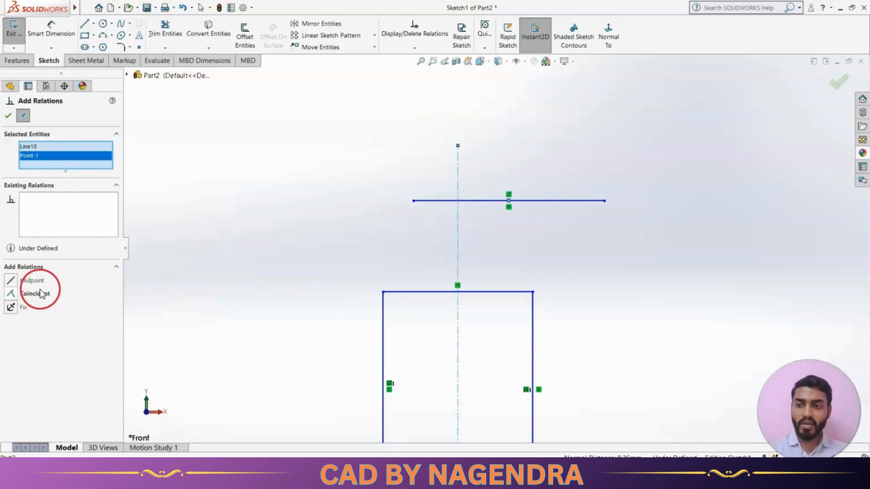
left_click(40, 295)
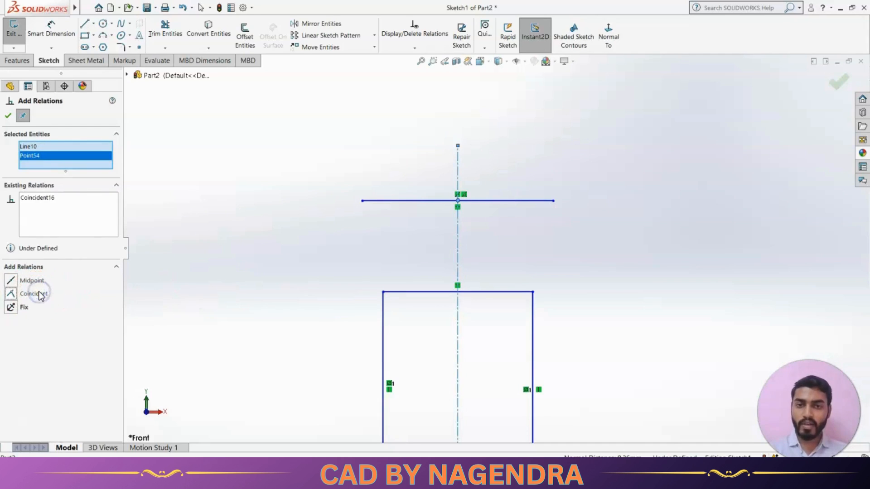
left_click(9, 119)
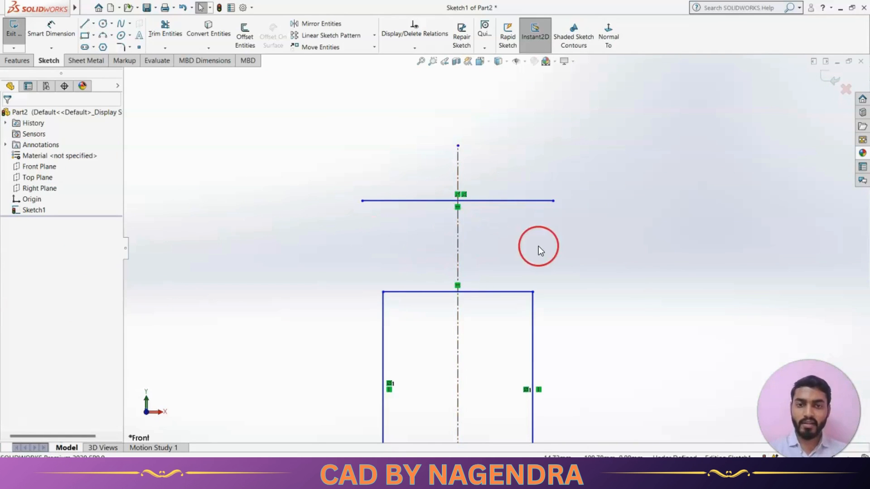
Delete all existing sketch entities, dimensions and relations by box-selecting the whole sketch
scroll(538, 246, "up", 10)
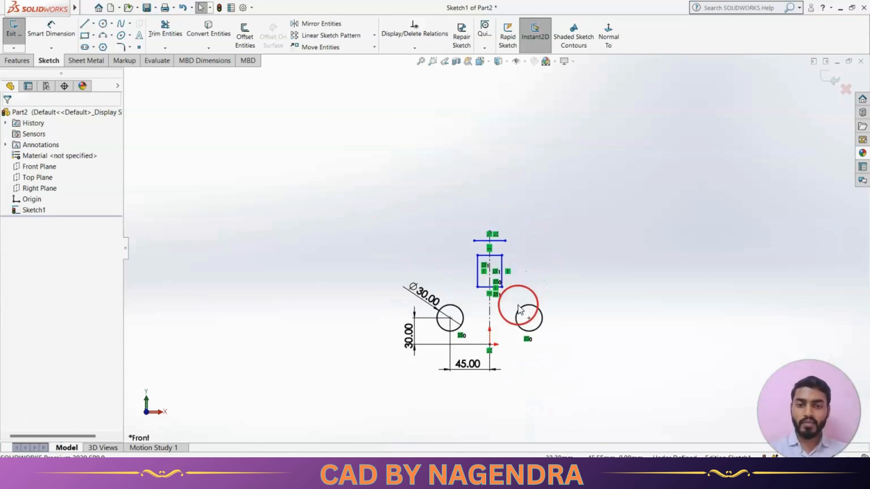
scroll(520, 310, "down", 3)
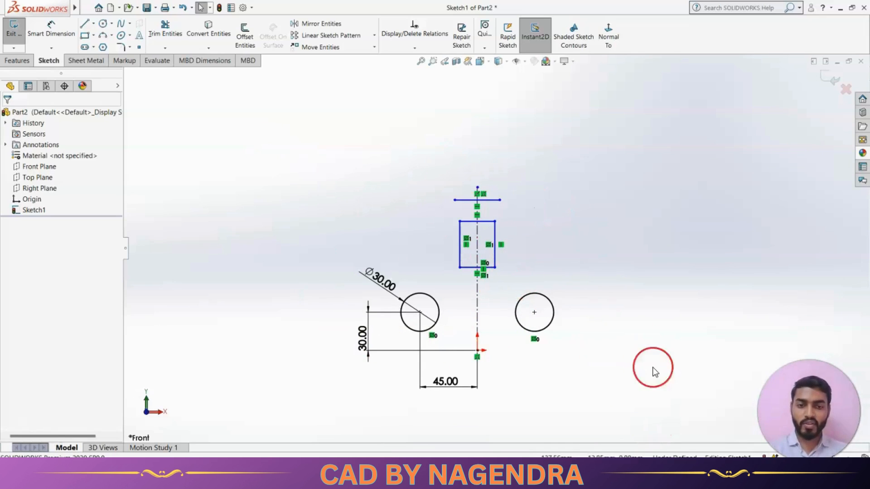
left_click(423, 49)
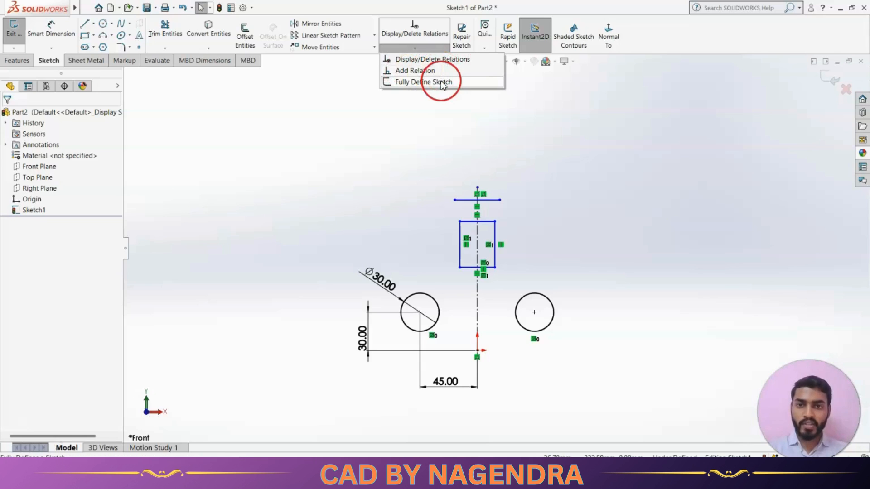
left_click(511, 159)
scroll(523, 197, "up", 2)
left_click_drag(323, 182, 599, 394)
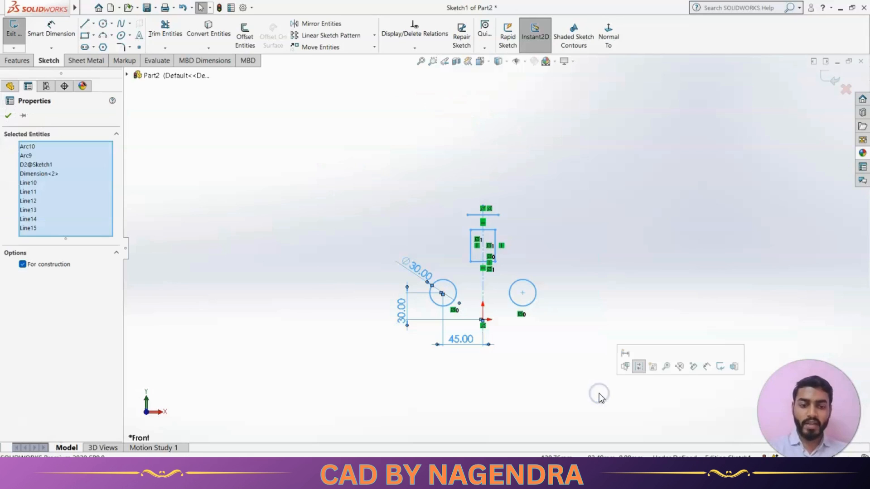
key("Delete")
right_click(506, 336)
scroll(462, 336, "down", 4)
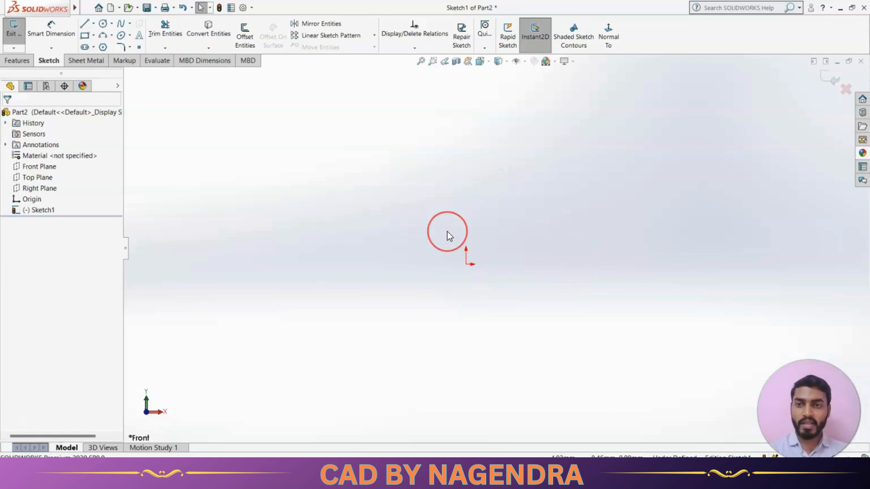
left_click(305, 99)
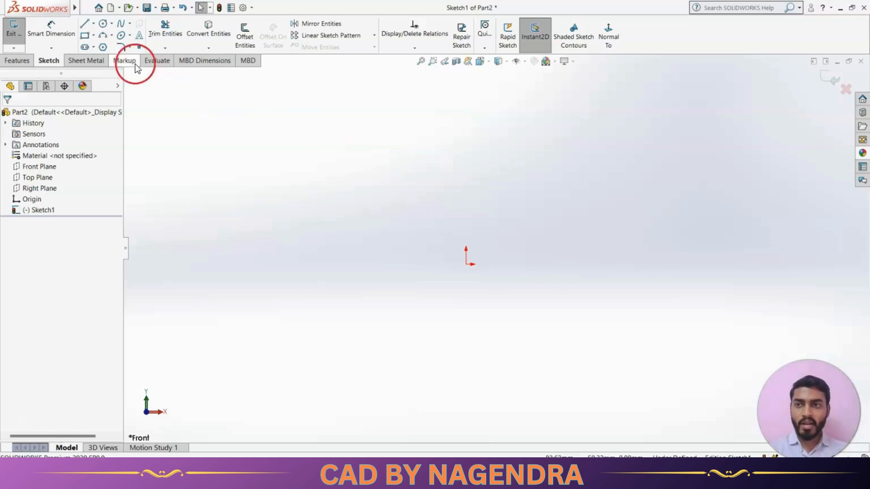
Draw a closed six-line stepped profile to the right of the origin with the Line tool
left_click(84, 24)
left_click(578, 165)
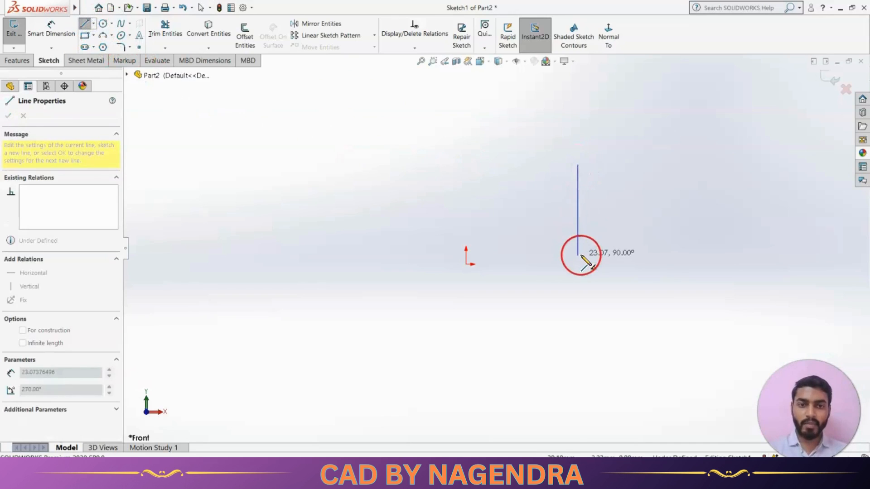
left_click(578, 255)
left_click(688, 261)
left_click(690, 195)
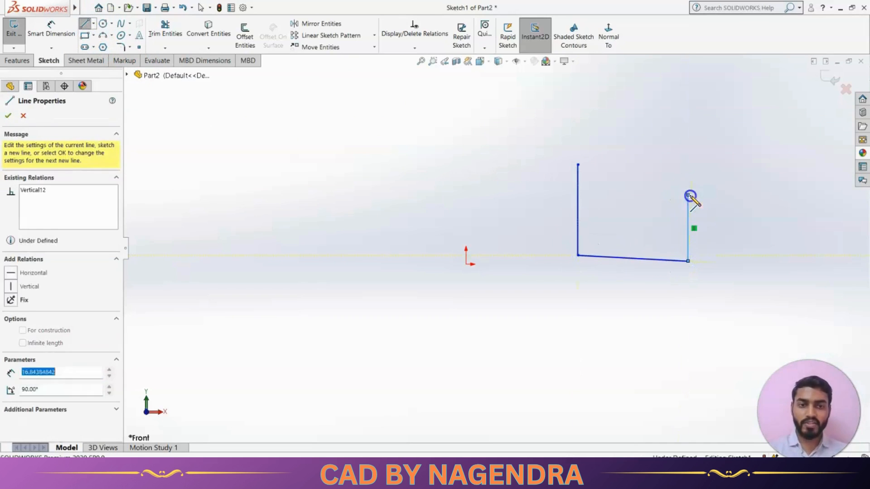
left_click(633, 200)
left_click(632, 160)
left_click(578, 165)
right_click(557, 191)
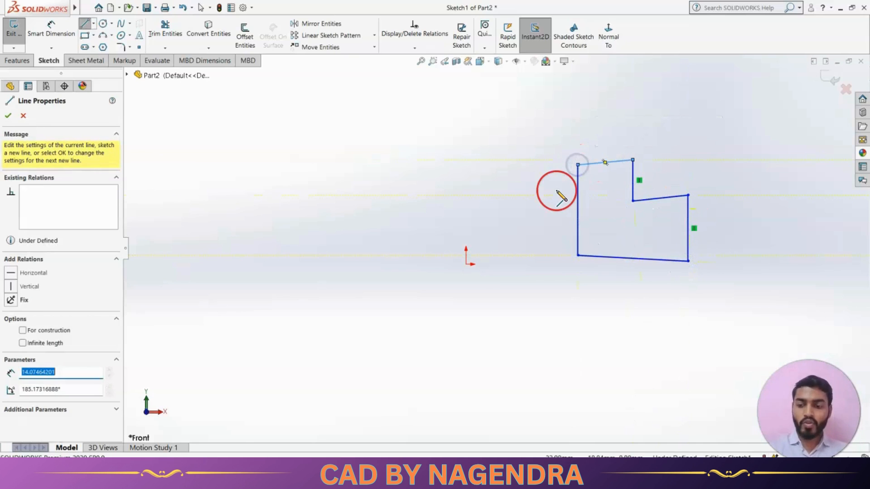
key("Escape")
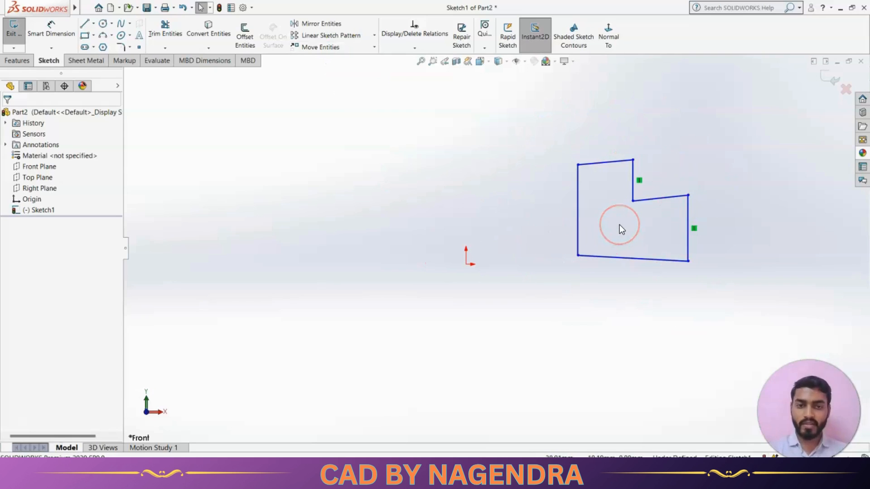
Fully define the sketch automatically, applying relations and dimensions to all entities in the sketch
left_click(417, 49)
left_click(419, 83)
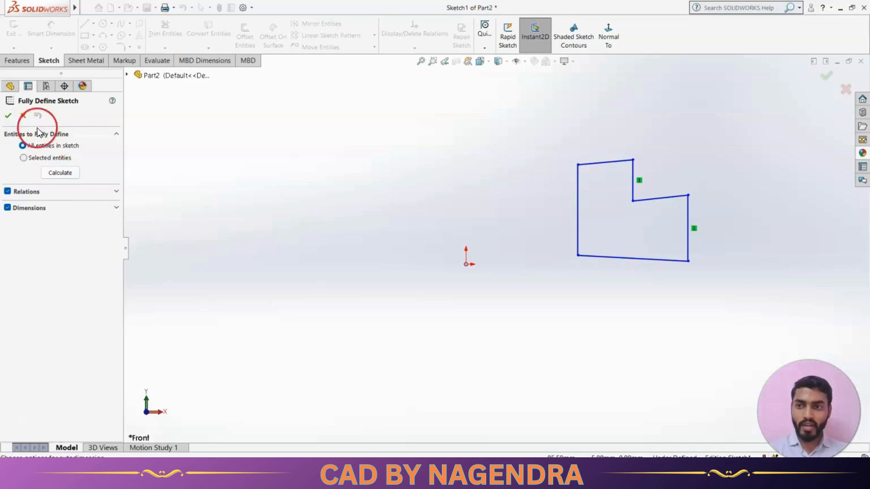
left_click(24, 158)
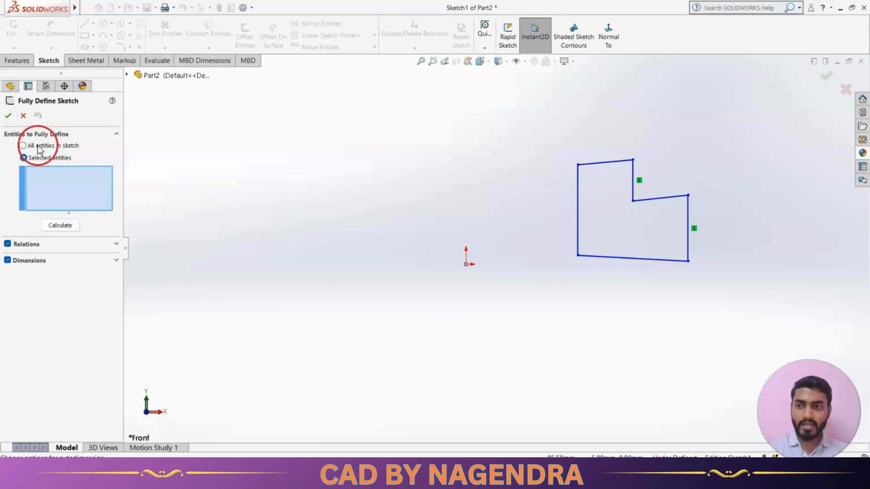
left_click(23, 146)
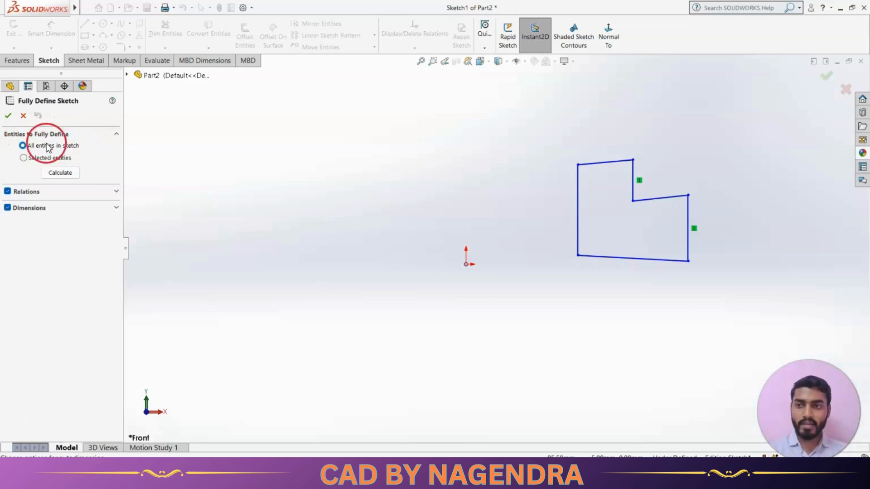
left_click(9, 116)
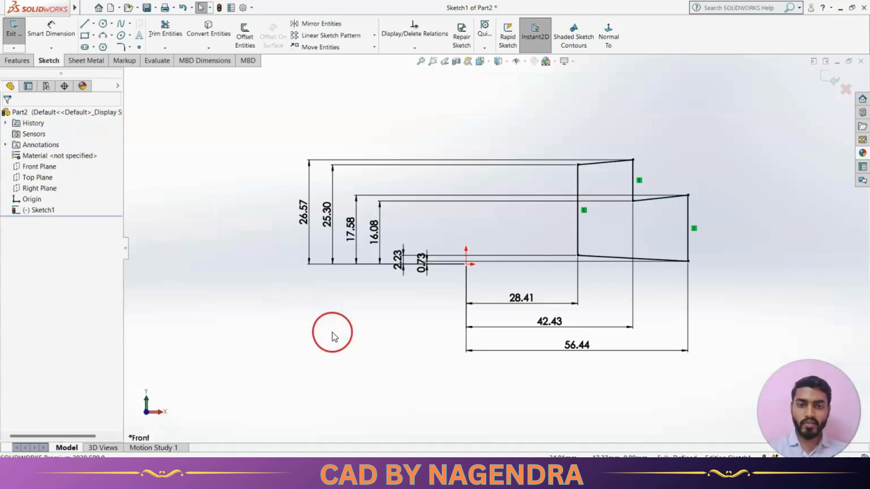
Move the 56.44 and 42.43 horizontal dimensions lower to space them apart
left_click_drag(629, 351, 635, 417)
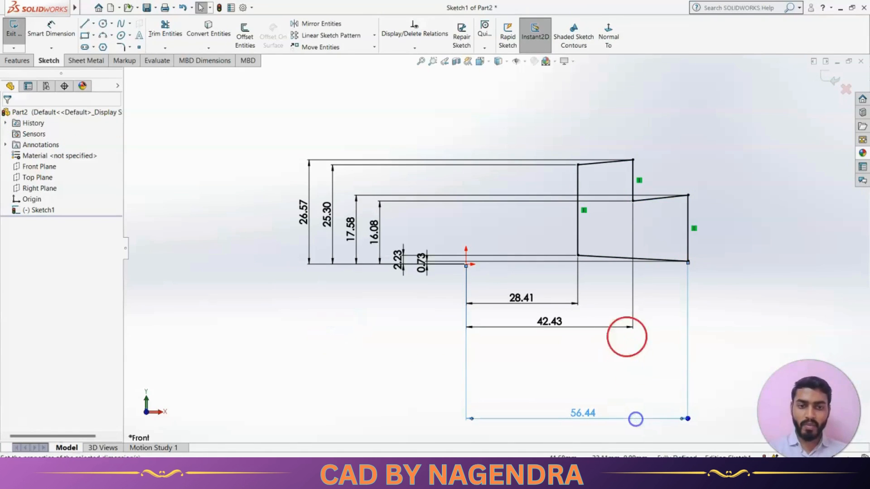
left_click_drag(632, 330, 635, 376)
left_click(719, 295)
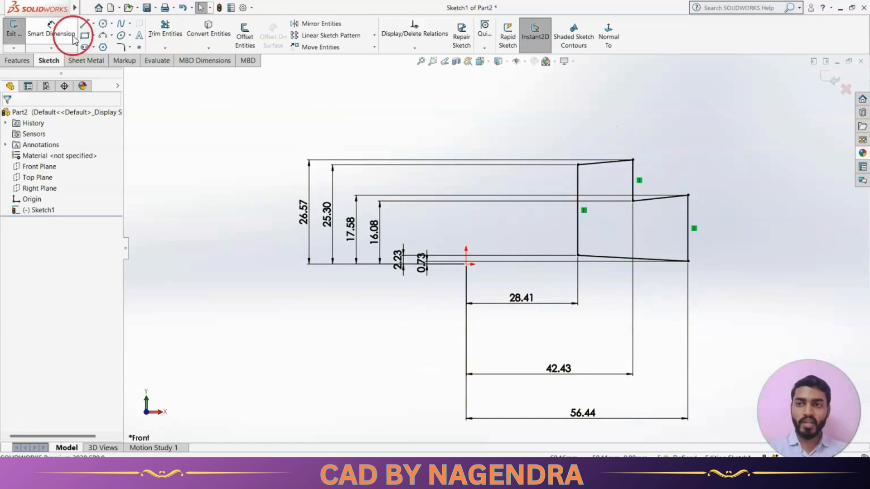
scroll(470, 253, "up", 2)
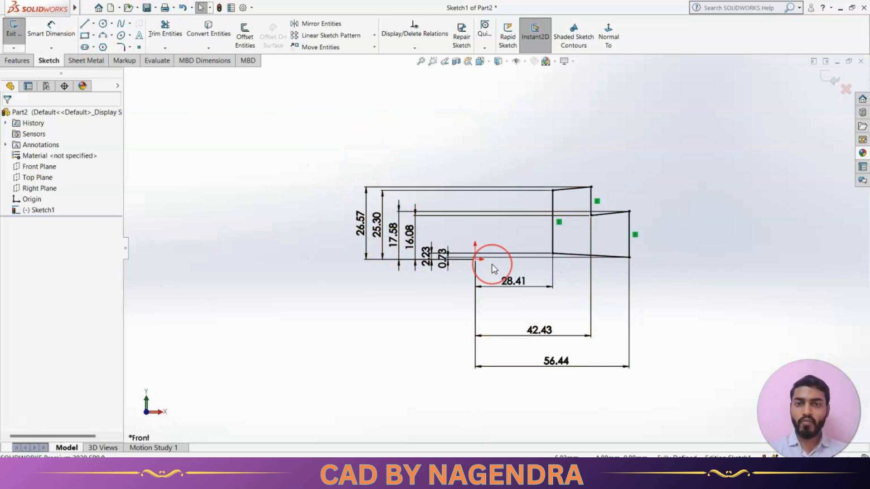
scroll(499, 197, "down", 1)
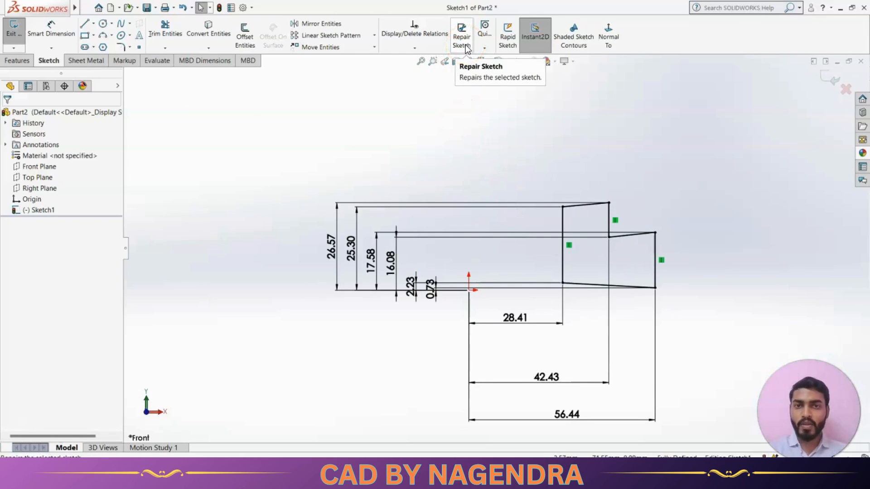
scroll(477, 170, "up", 3)
scroll(447, 167, "down", 5)
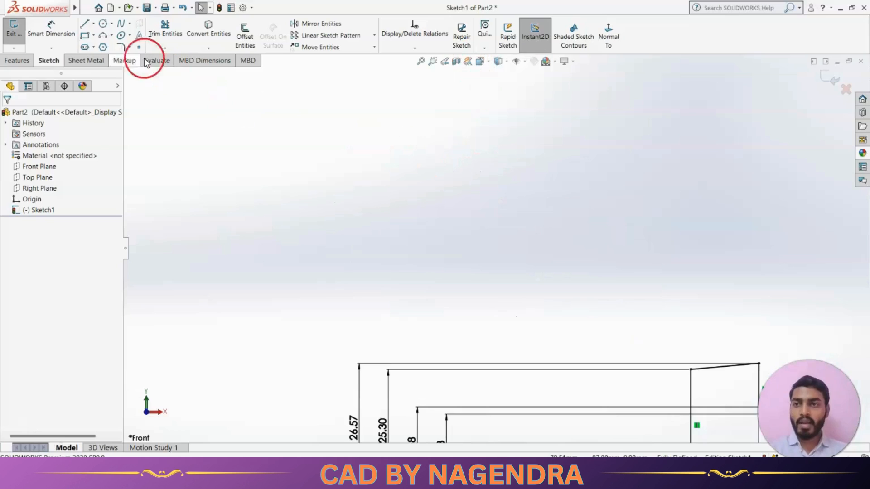
Draw a four-line rectangle above the stepped profile with the Line tool, ending the last line just short of its starting corner
left_click(92, 28)
left_click(490, 174)
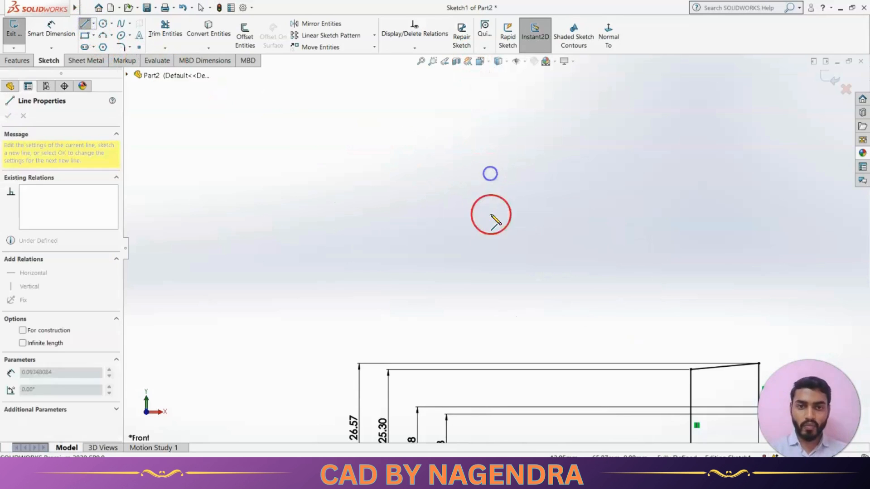
left_click(490, 268)
left_click(602, 267)
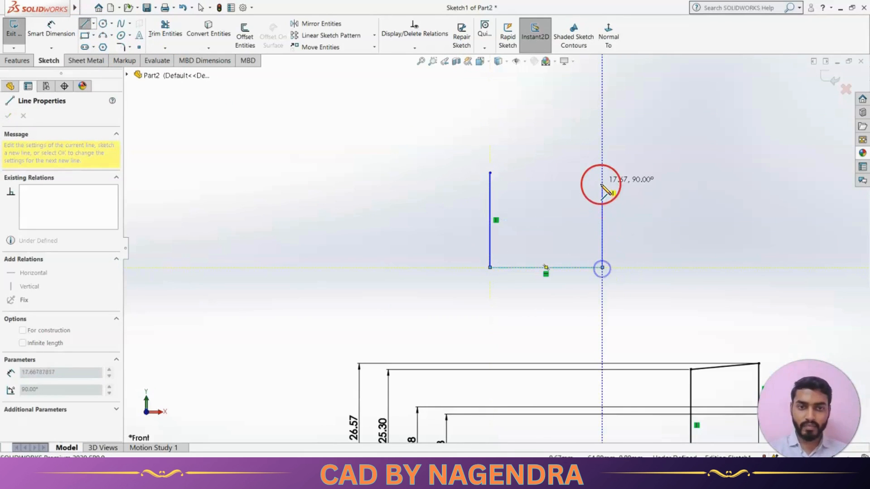
left_click(602, 173)
scroll(503, 181, "down", 5)
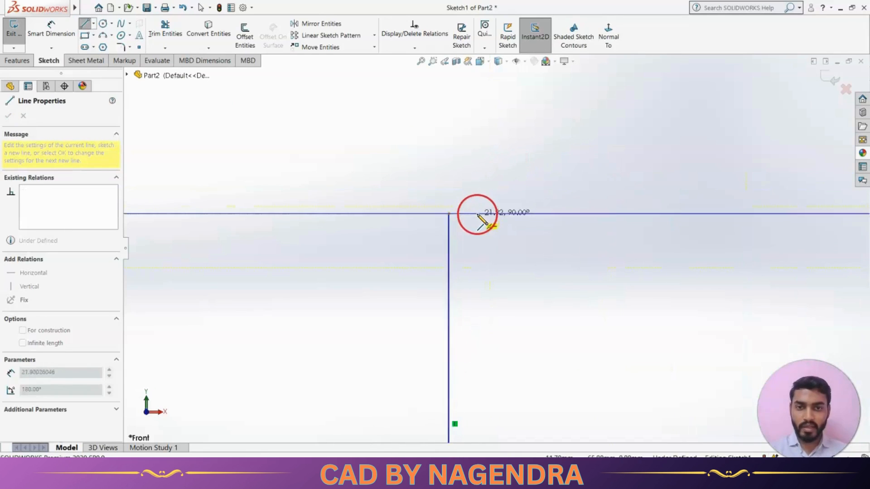
scroll(447, 219, "down", 2)
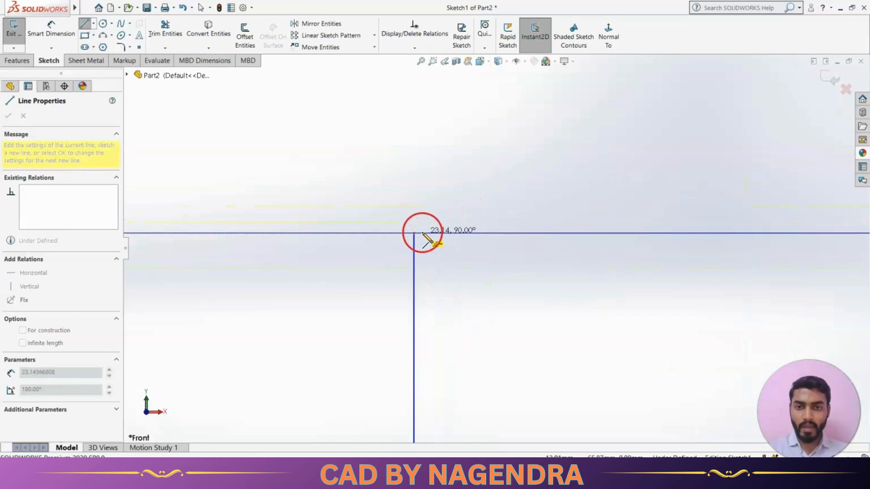
left_click(414, 233)
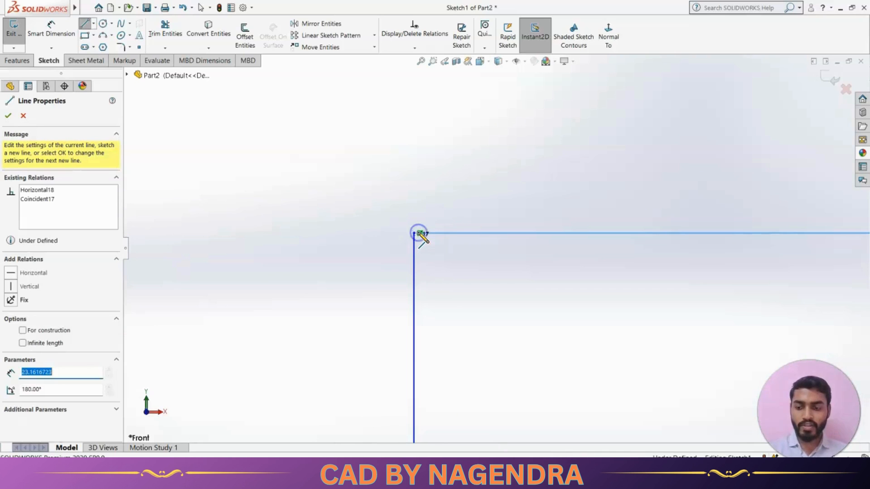
key("Escape")
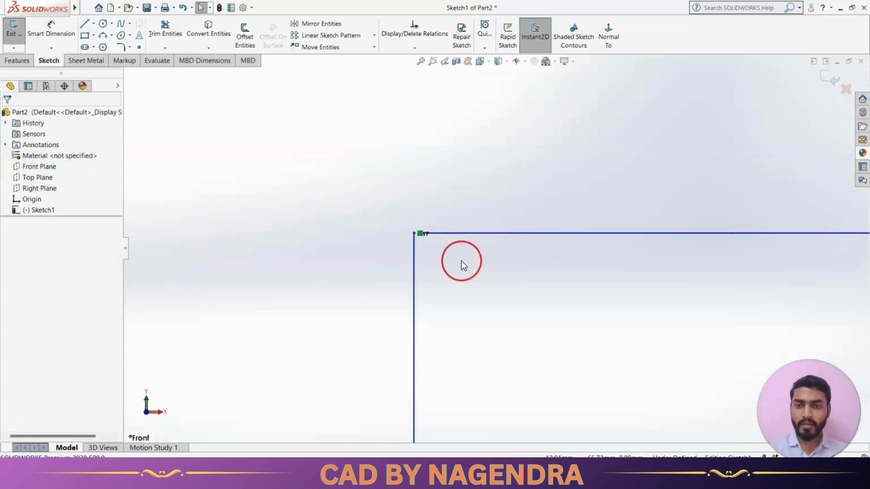
Dimension the small gap between the two endpoints at the rectangle's top-left corner
left_click(52, 29)
left_click_drag(420, 235, 446, 246)
left_click(447, 240)
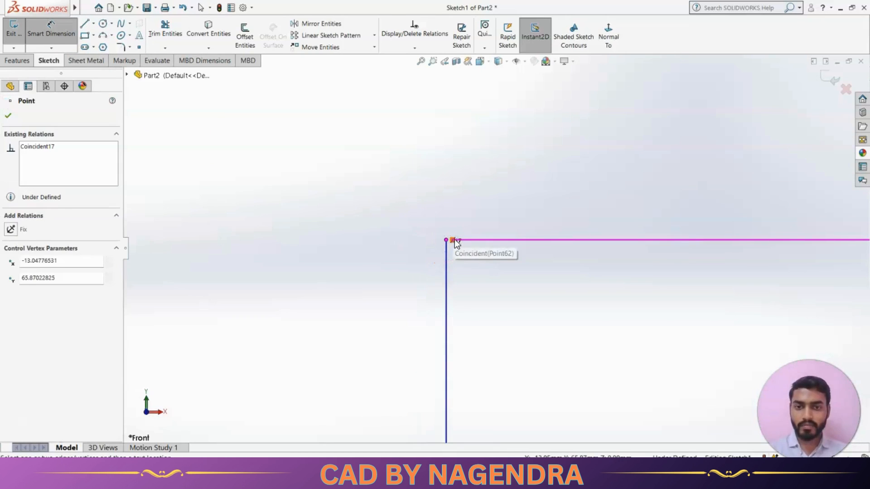
key("Escape")
left_click(454, 243)
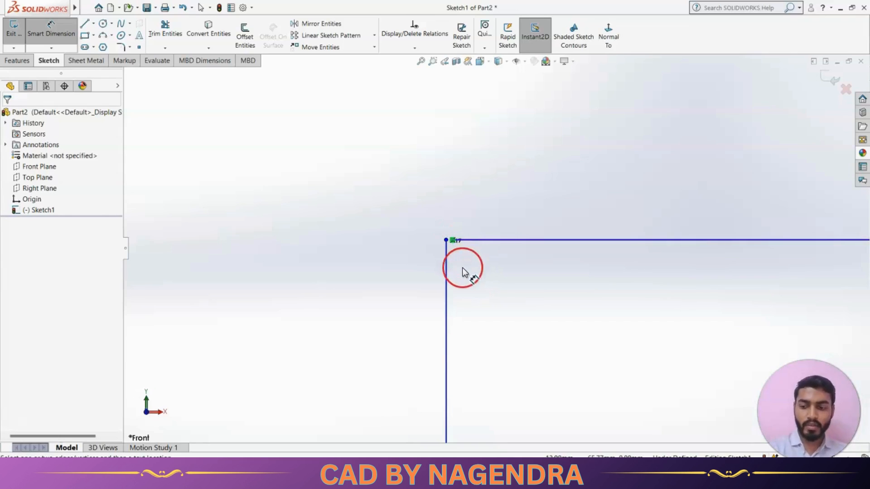
key("Escape")
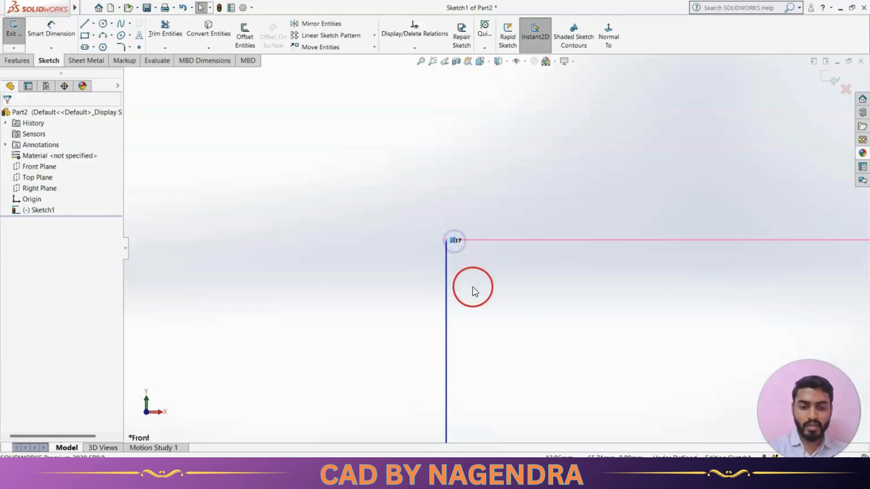
scroll(466, 266, "up", 1)
left_click(61, 31)
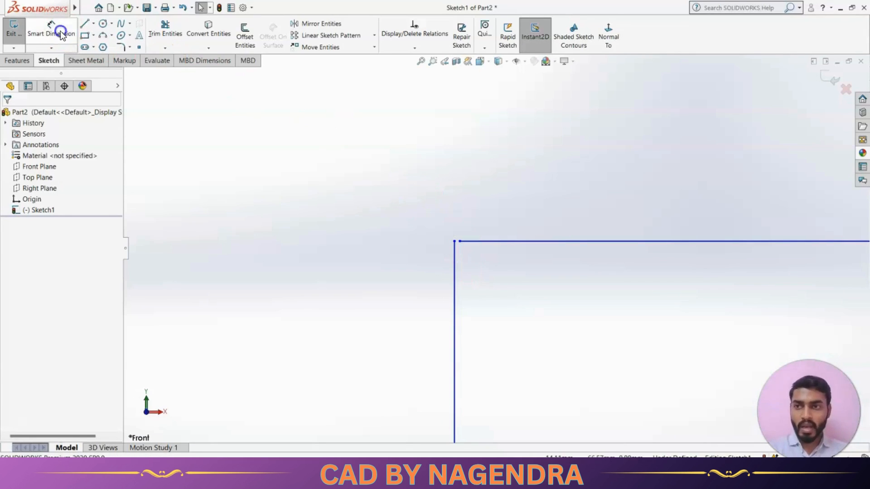
left_click(456, 241)
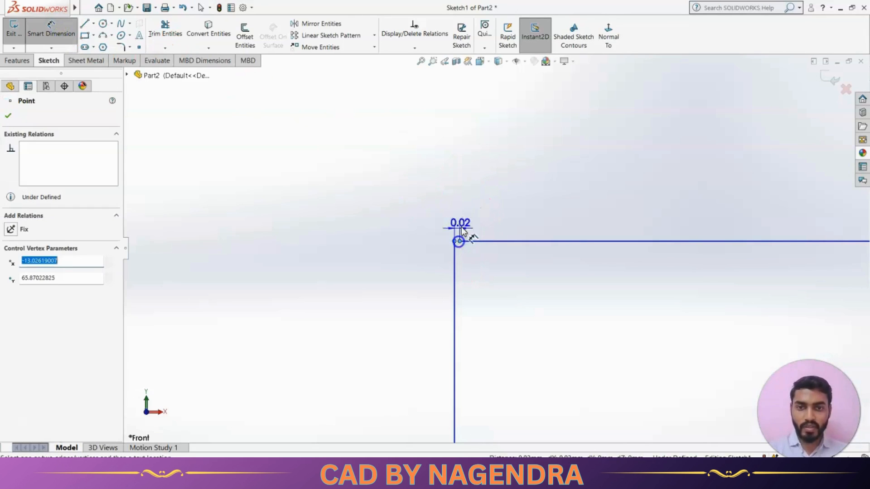
left_click(477, 189)
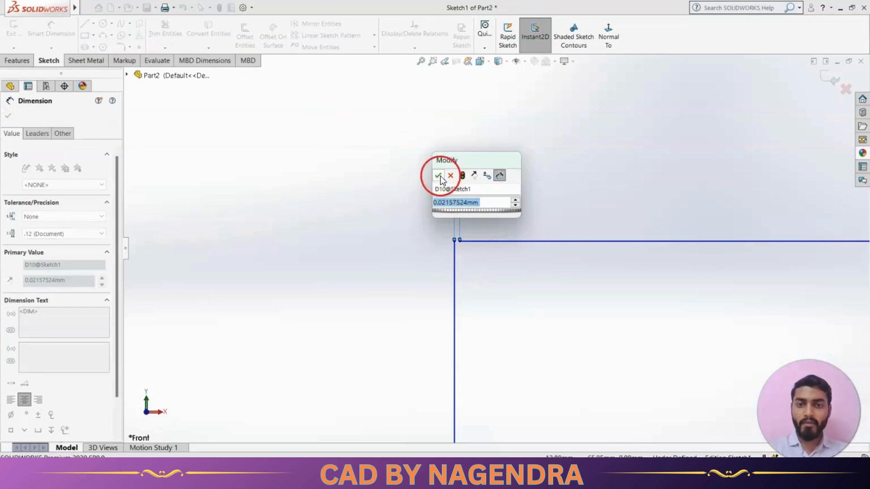
left_click(438, 175)
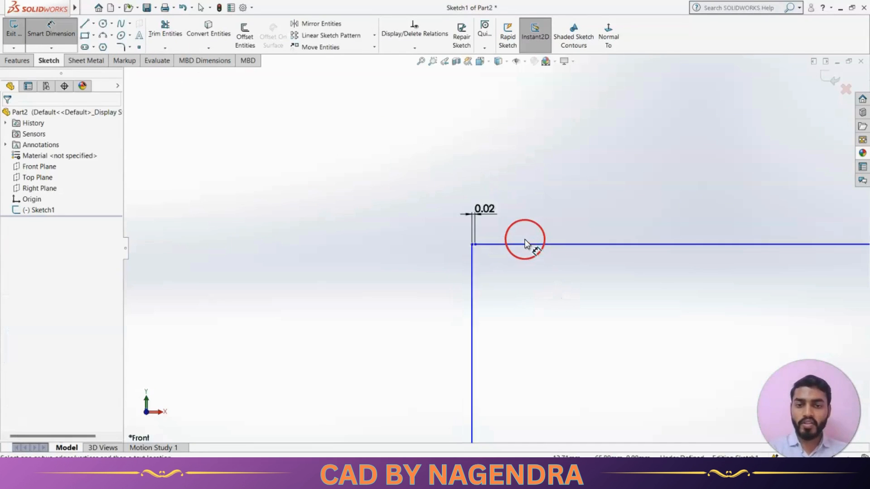
Delete the 0.02 gap dimension at the rectangle's top-left corner
scroll(525, 240, "up", 20)
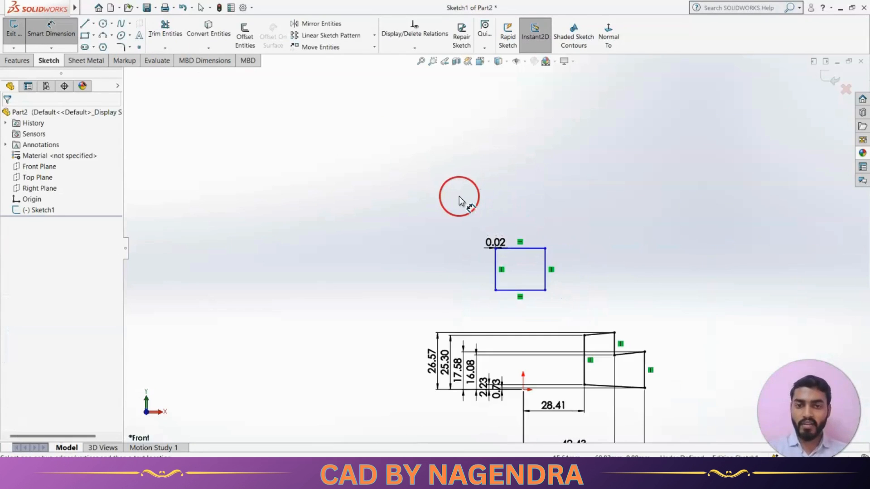
scroll(564, 272, "down", 3)
key("Escape")
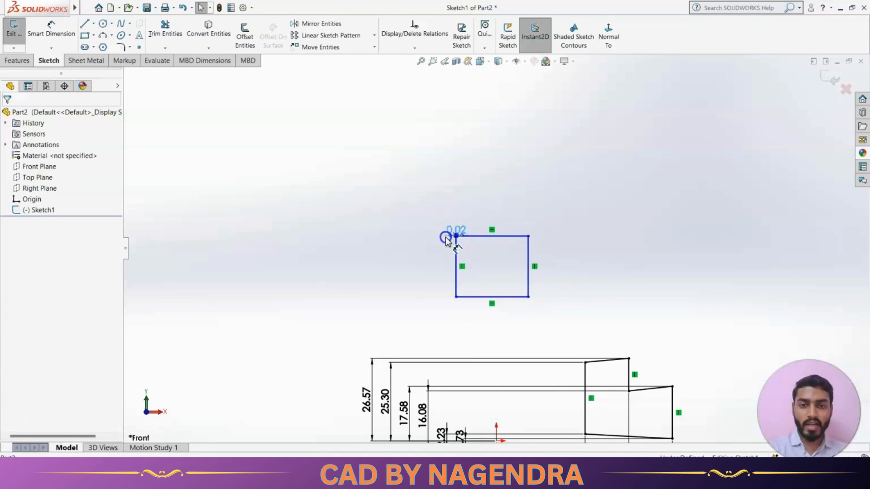
scroll(476, 252, "down", 8)
scroll(420, 204, "down", 3)
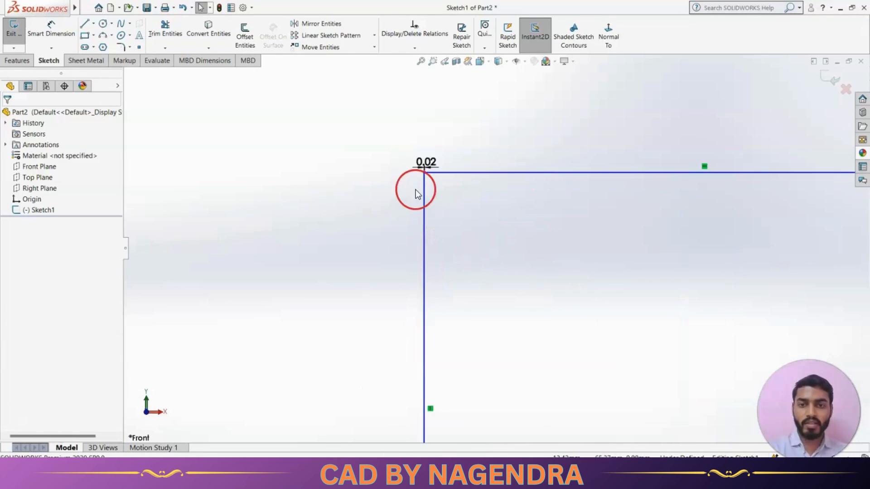
left_click(411, 169)
left_click(382, 222)
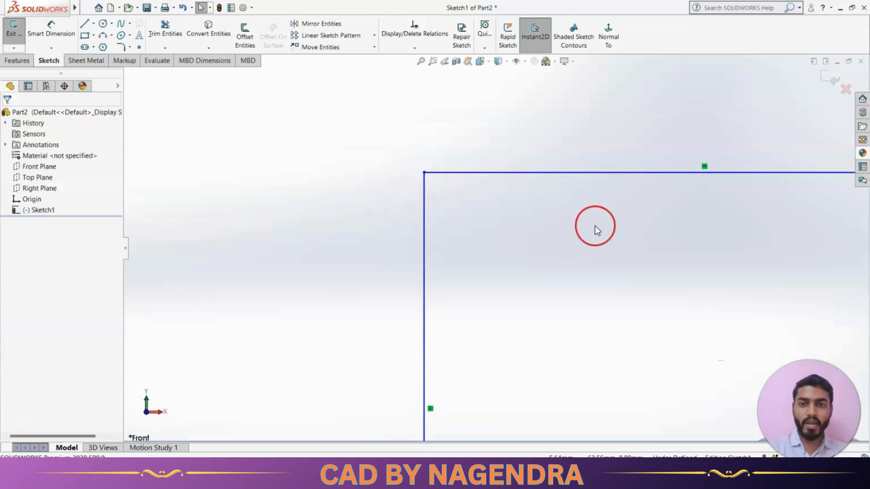
Run Repair Sketch to locate gaps in the sketch, then close its dialog
scroll(562, 225, "up", 5)
scroll(529, 254, "up", 2)
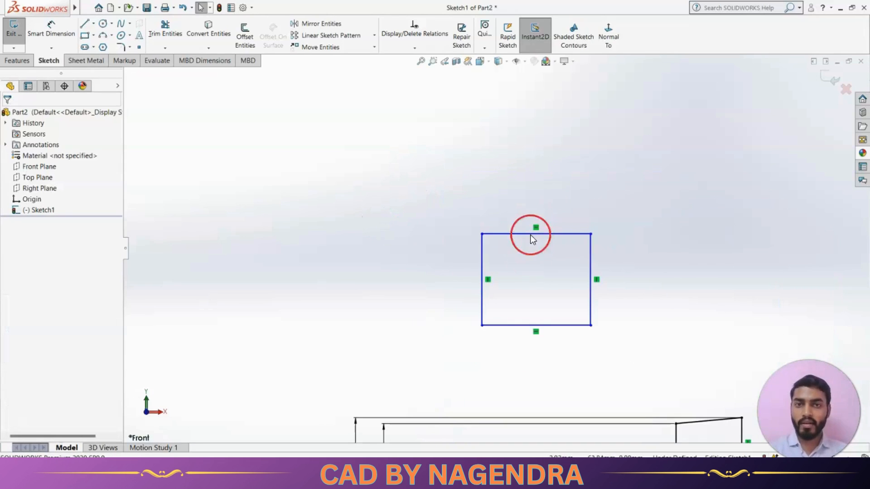
left_click(462, 39)
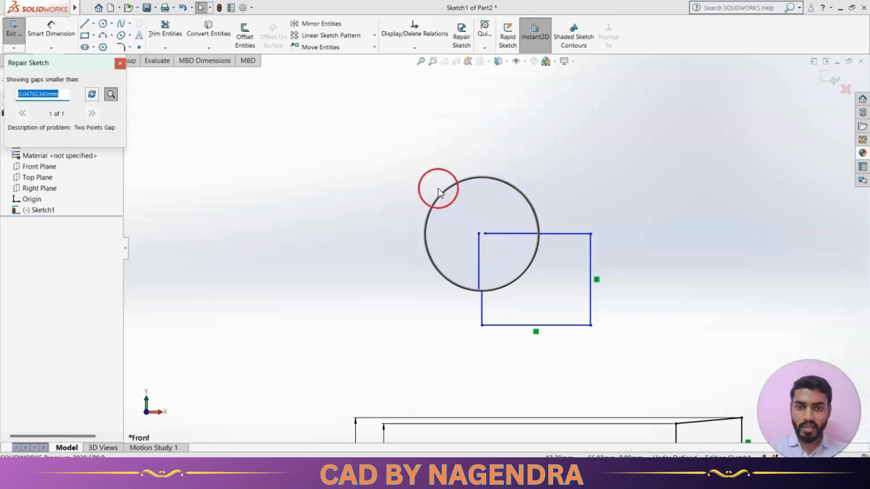
scroll(482, 230, "down", 4)
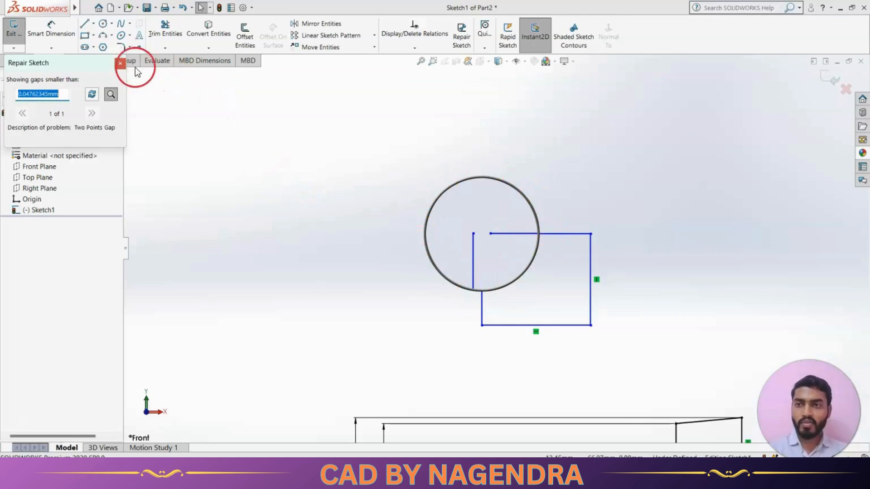
left_click(122, 64)
Merge the two endpoints at the rectangle's top-left corner into one point
scroll(534, 258, "down", 8)
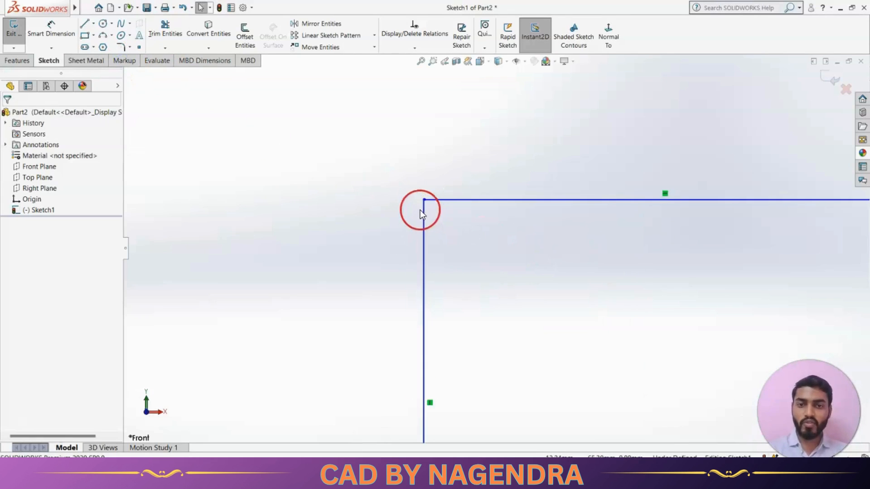
scroll(449, 220, "down", 3)
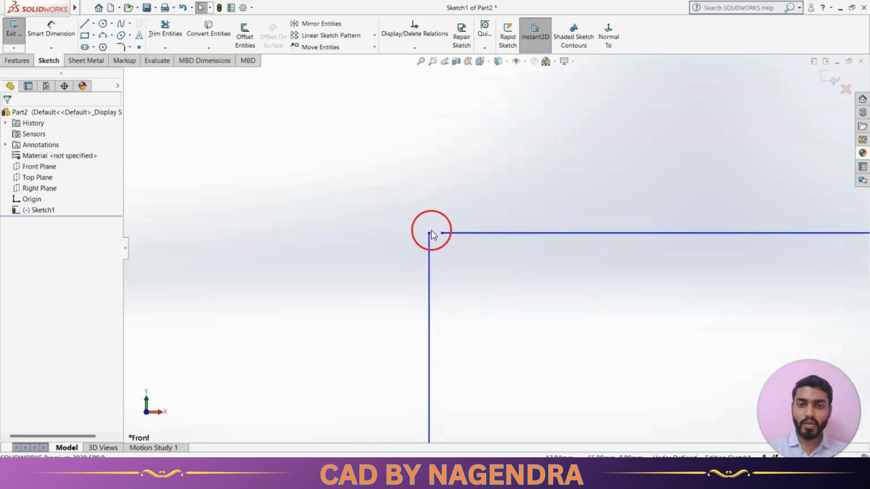
left_click(429, 233)
left_click(443, 234, "ctrl")
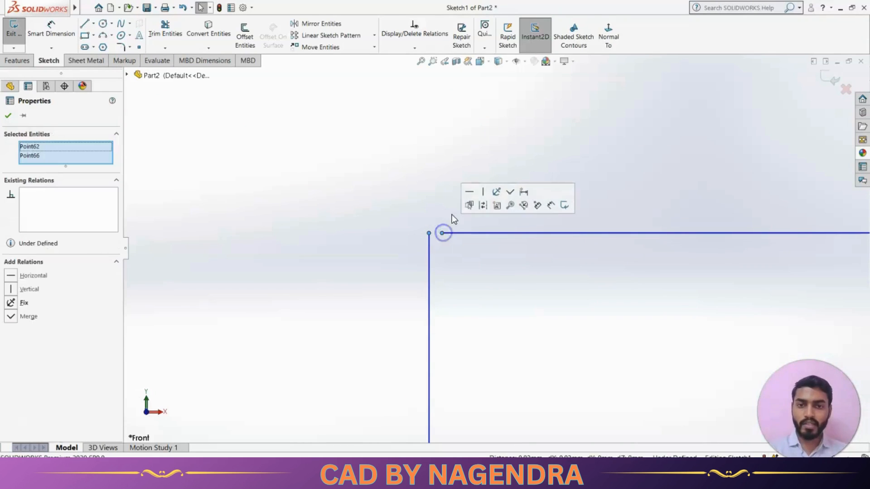
left_click(507, 196)
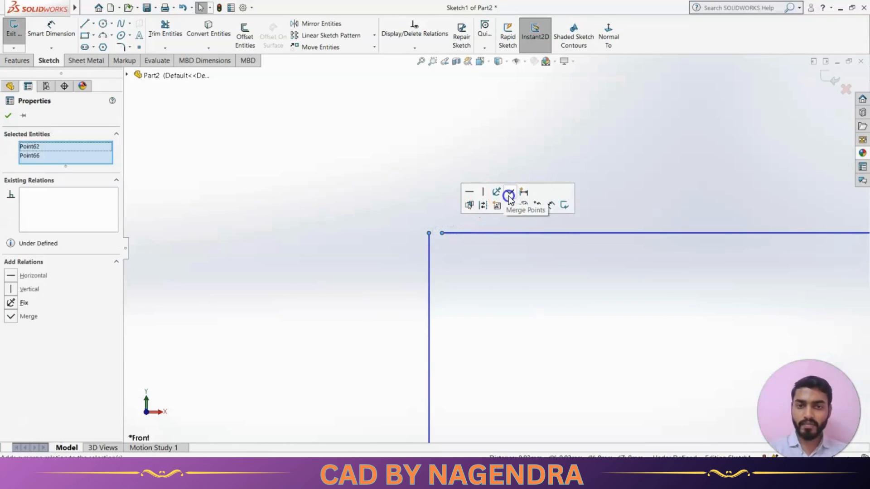
left_click(407, 189)
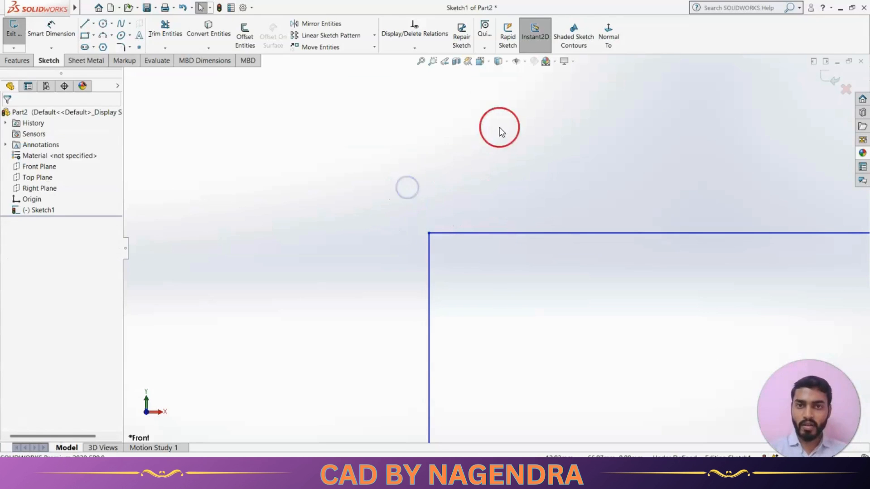
Run Repair Sketch again to check the sketch for remaining gaps, then close it
left_click(463, 37)
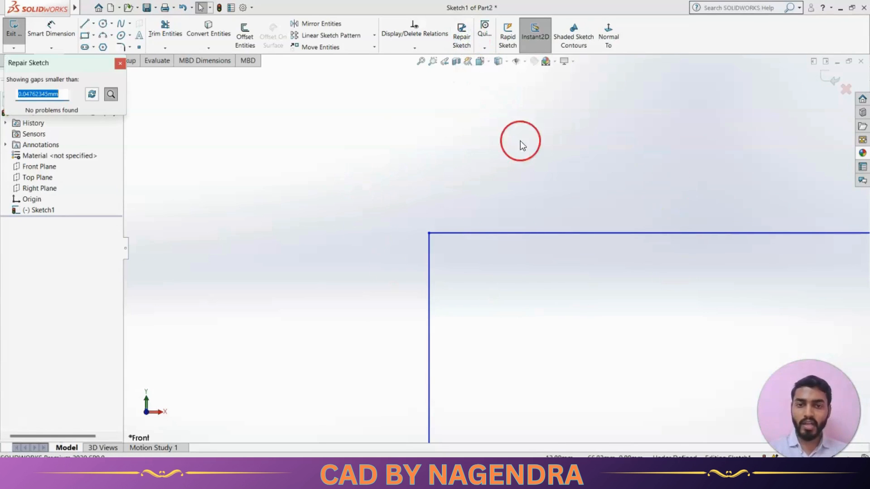
left_click(420, 63)
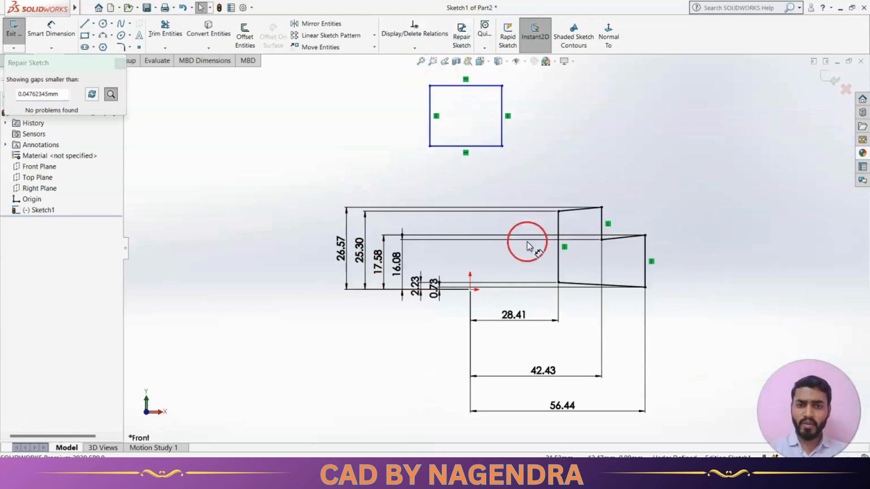
scroll(480, 181, "down", 3)
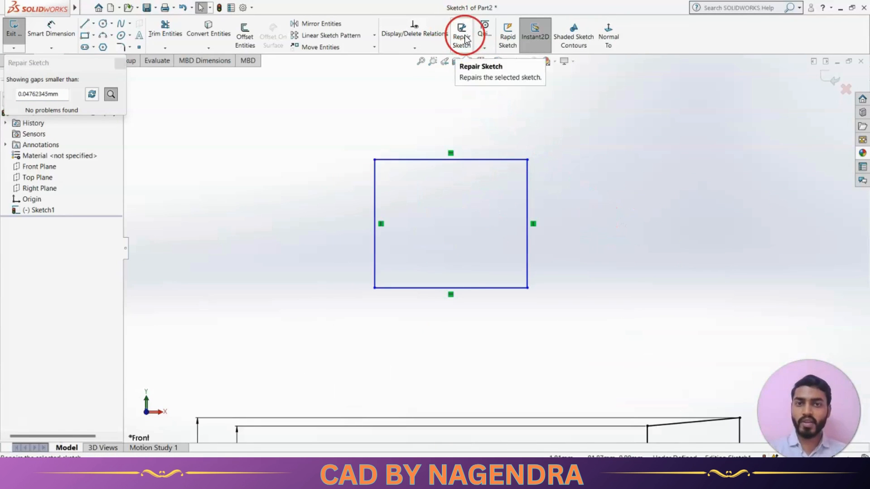
left_click(119, 64)
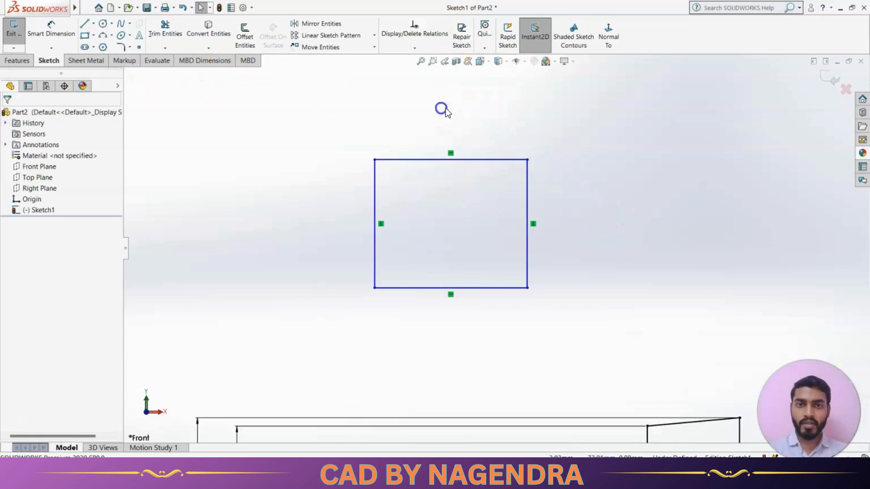
left_click(485, 49)
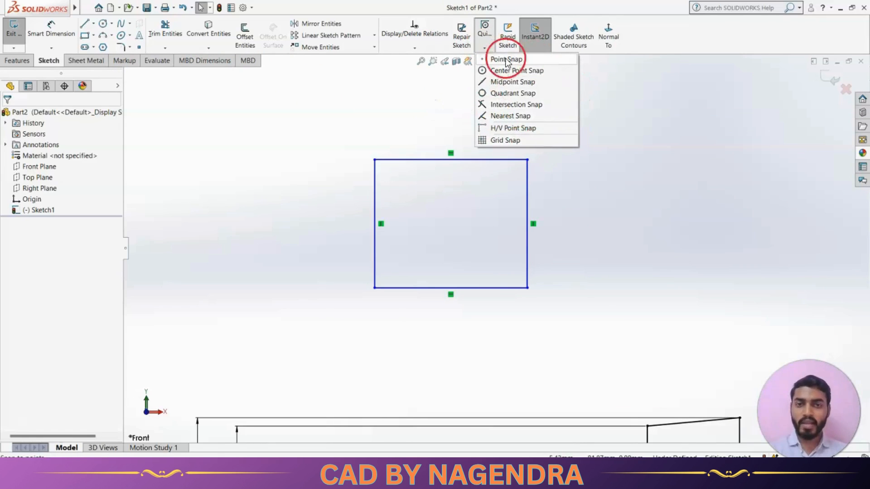
left_click(605, 159)
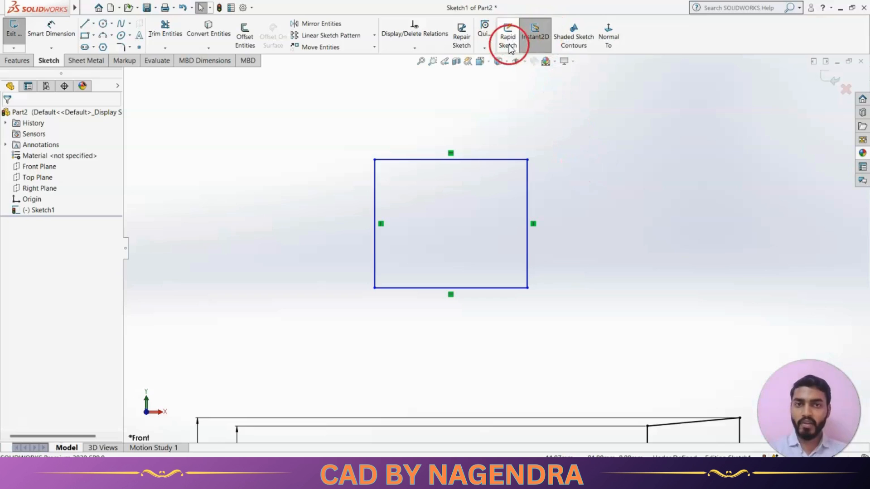
left_click(537, 45)
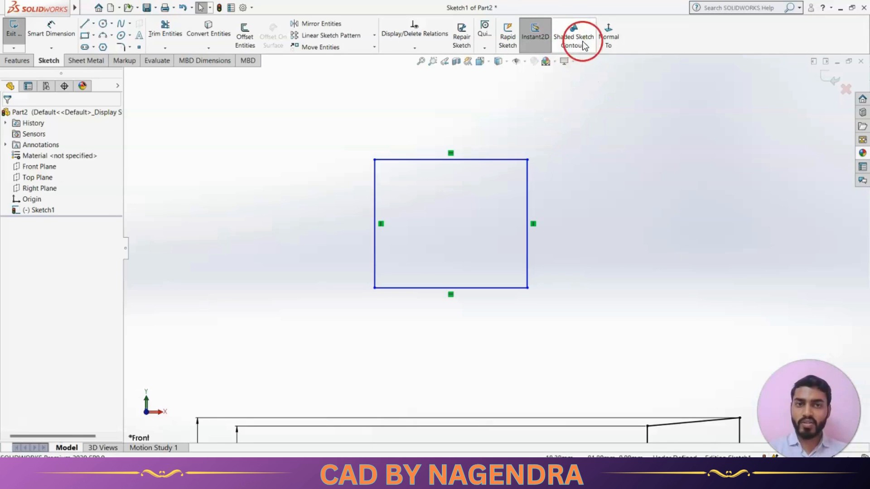
left_click(587, 141)
Turn on Shaded Sketch Contours to shade the closed sketch regions
scroll(577, 194, "up", 1)
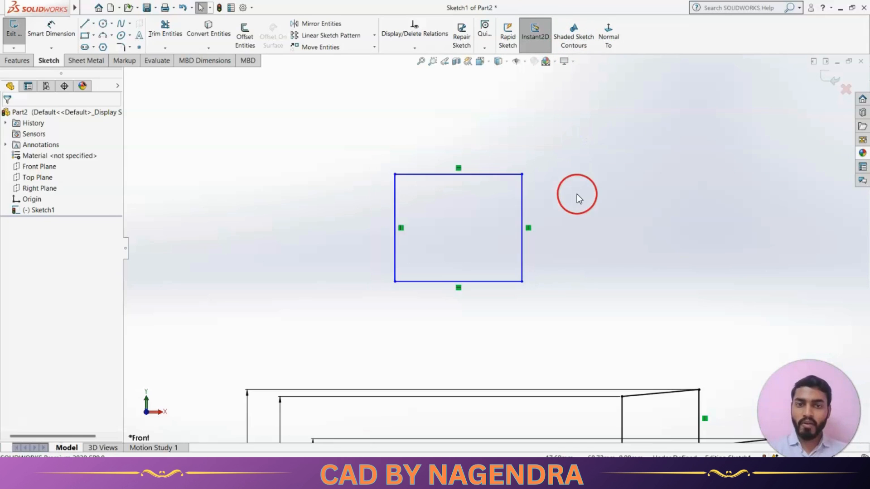
scroll(504, 221, "up", 3)
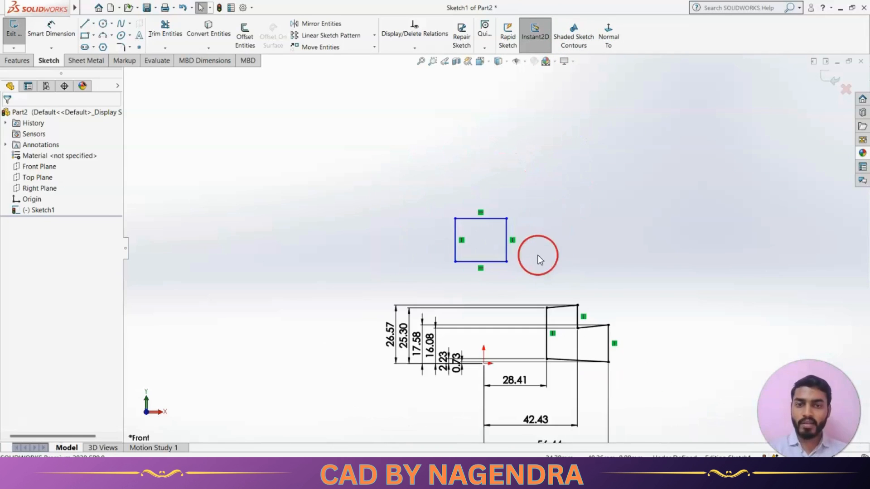
scroll(538, 255, "down", 1)
left_click(575, 44)
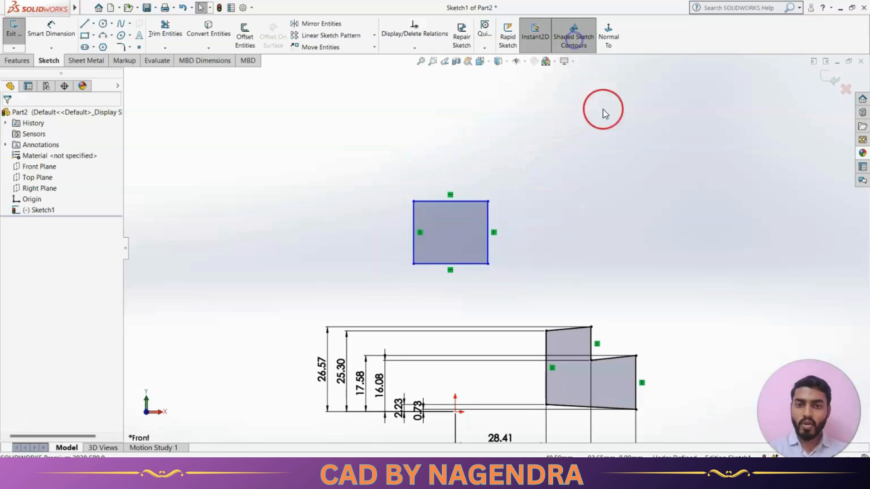
Sketch a four-sided line outline to the right of the rectangle, ending the last line just short of its starting point
scroll(613, 234, "up", 3)
scroll(569, 282, "down", 3)
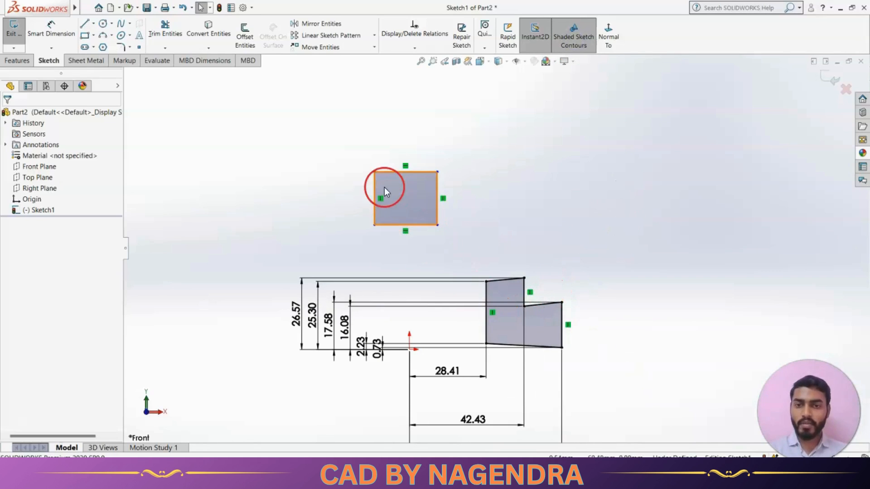
left_click(84, 24)
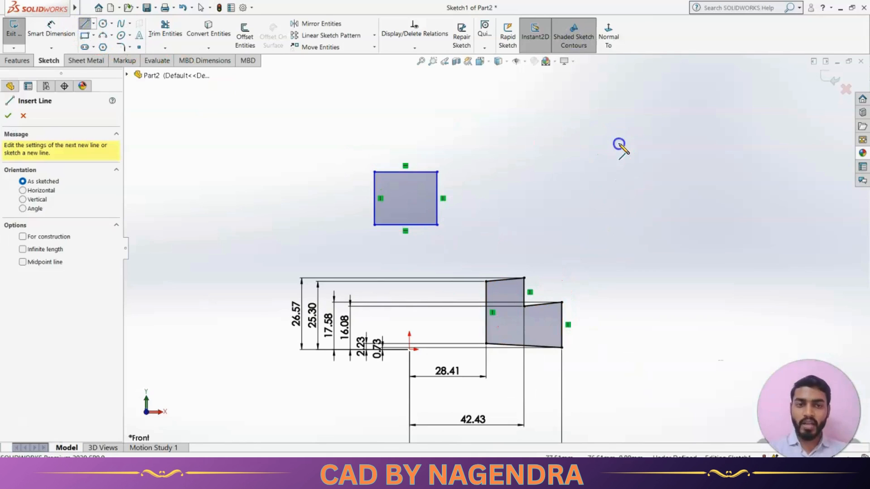
left_click(619, 142)
left_click(627, 241)
left_click(789, 258)
left_click(761, 158)
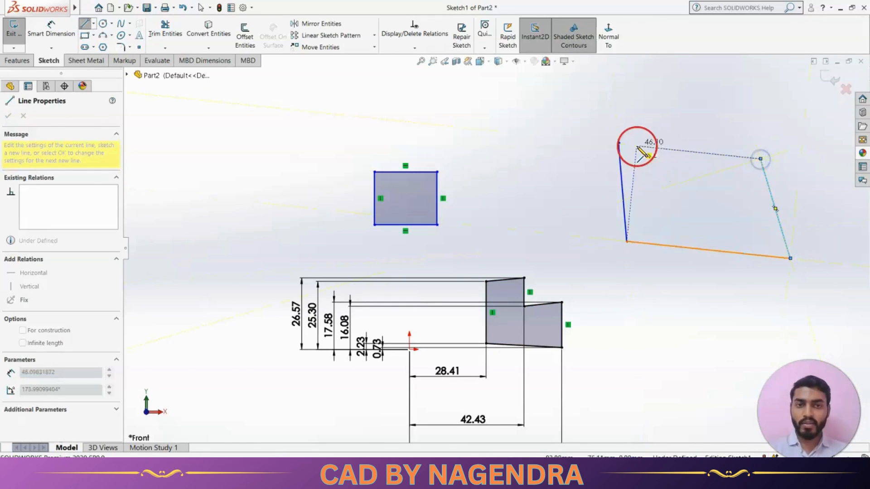
left_click(639, 144)
key("Escape")
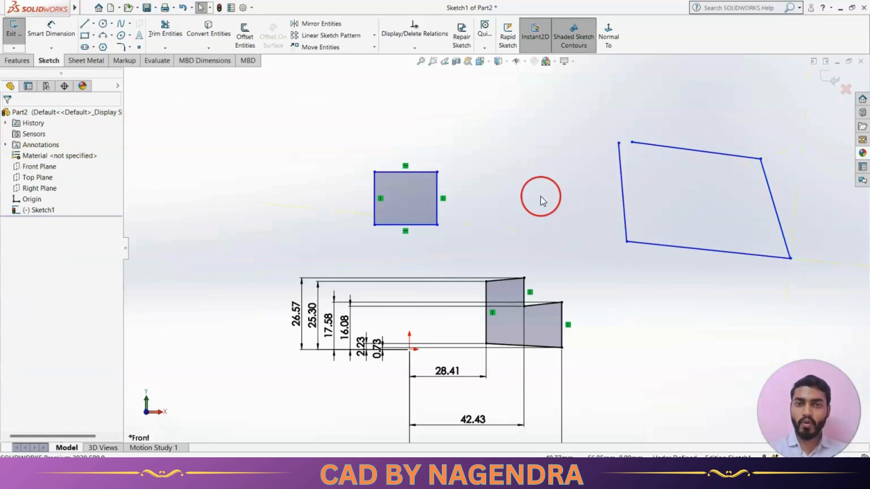
Toggle Shaded Sketch Contours off and back on to check whether the open outline gets shaded
left_click(575, 39)
left_click(577, 40)
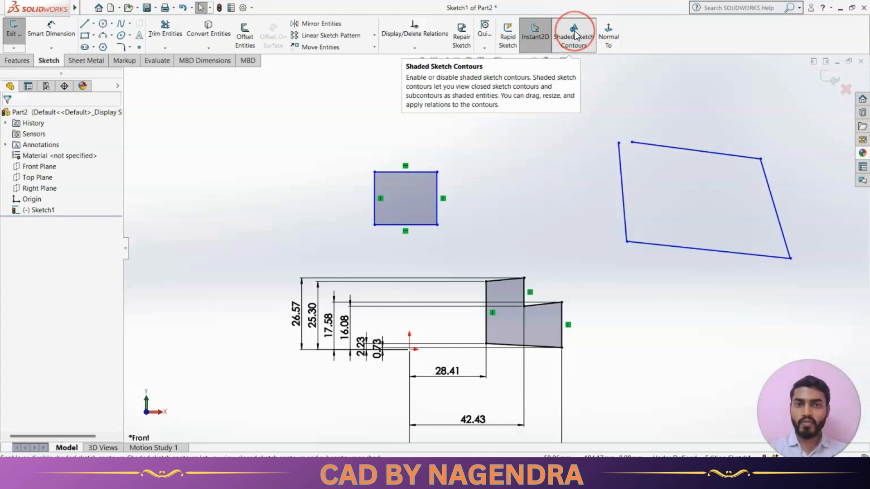
scroll(528, 259, "up", 4)
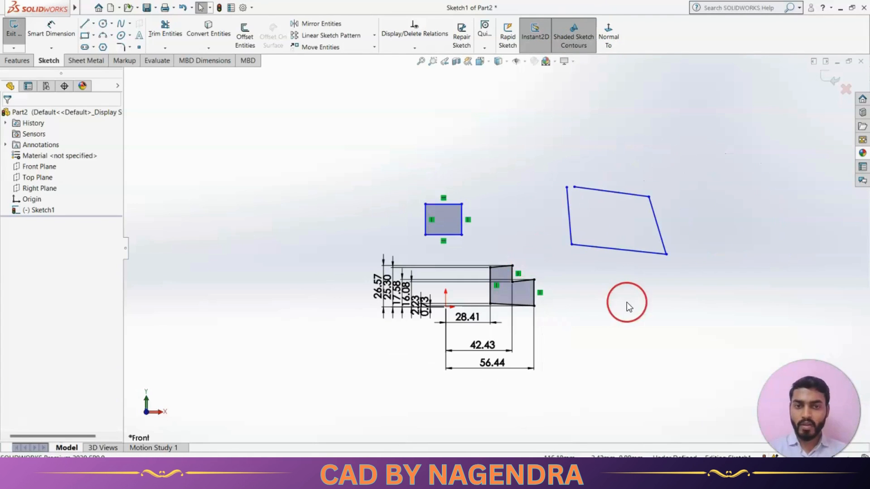